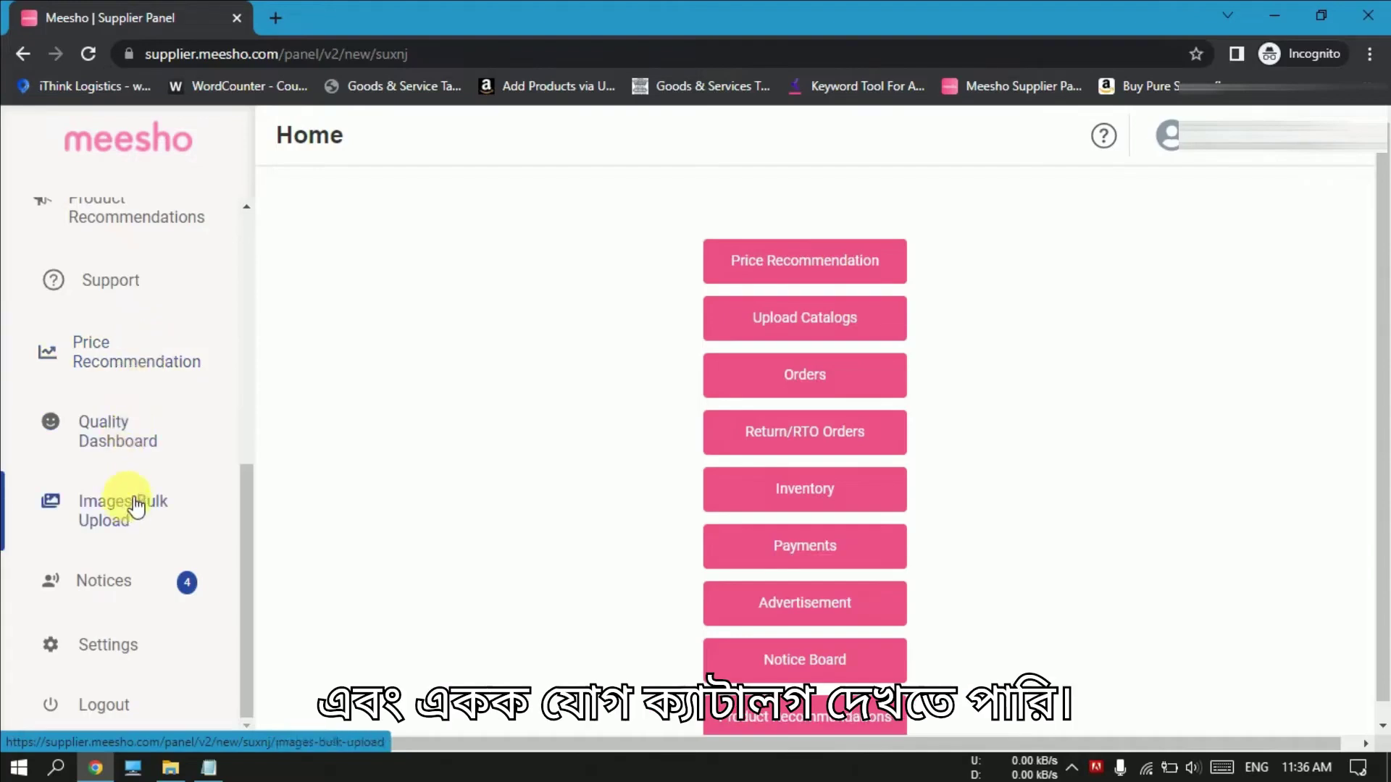
Go to the catalog upload section of the supplier panel and start adding a single catalog
scroll(134, 501, "up", 4)
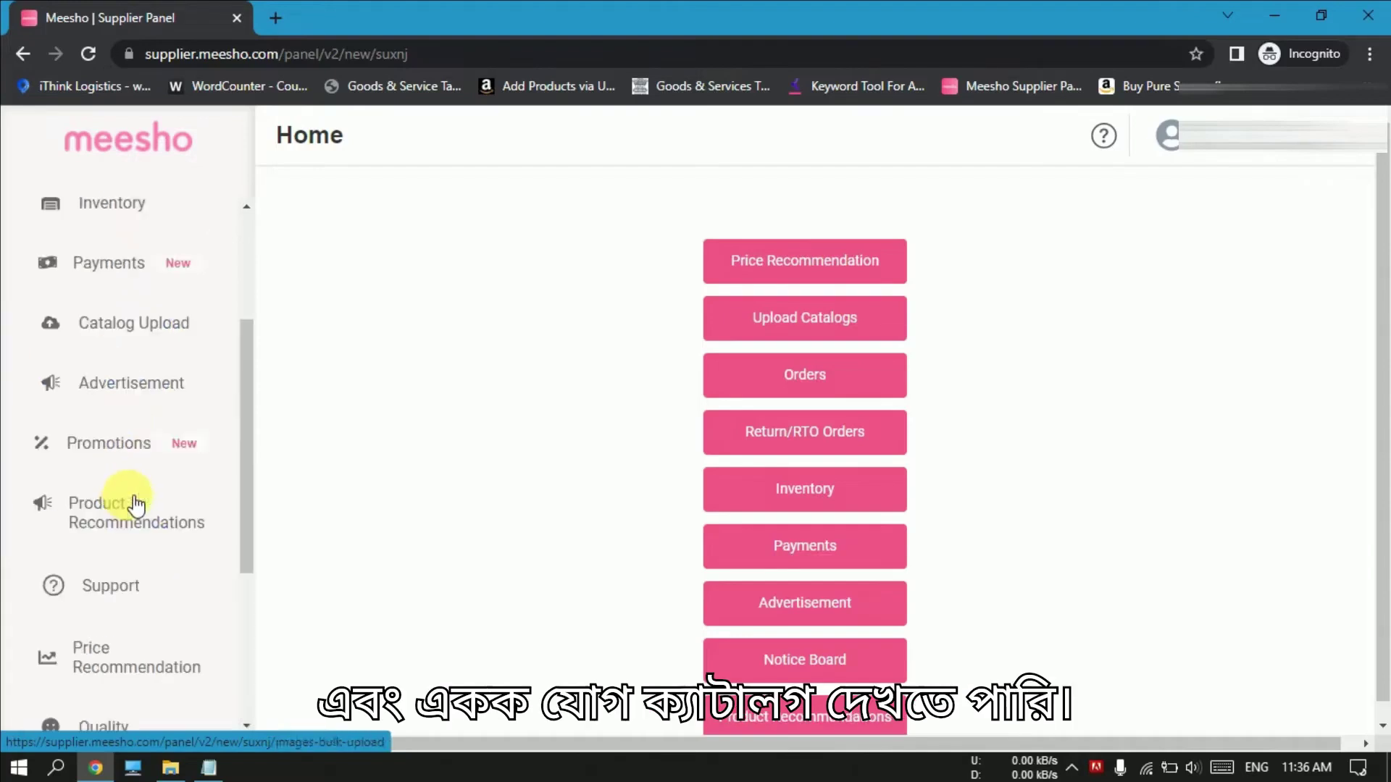
left_click(136, 333)
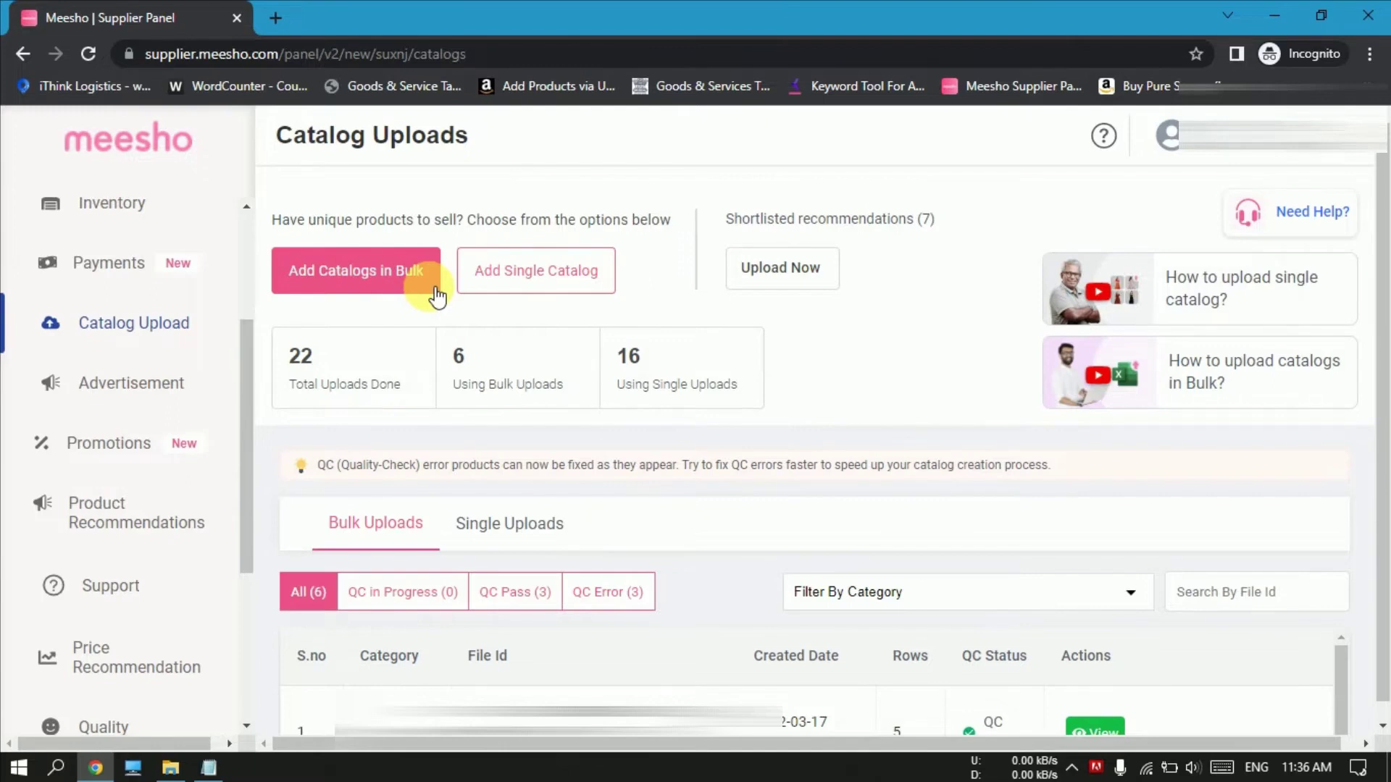
left_click(534, 292)
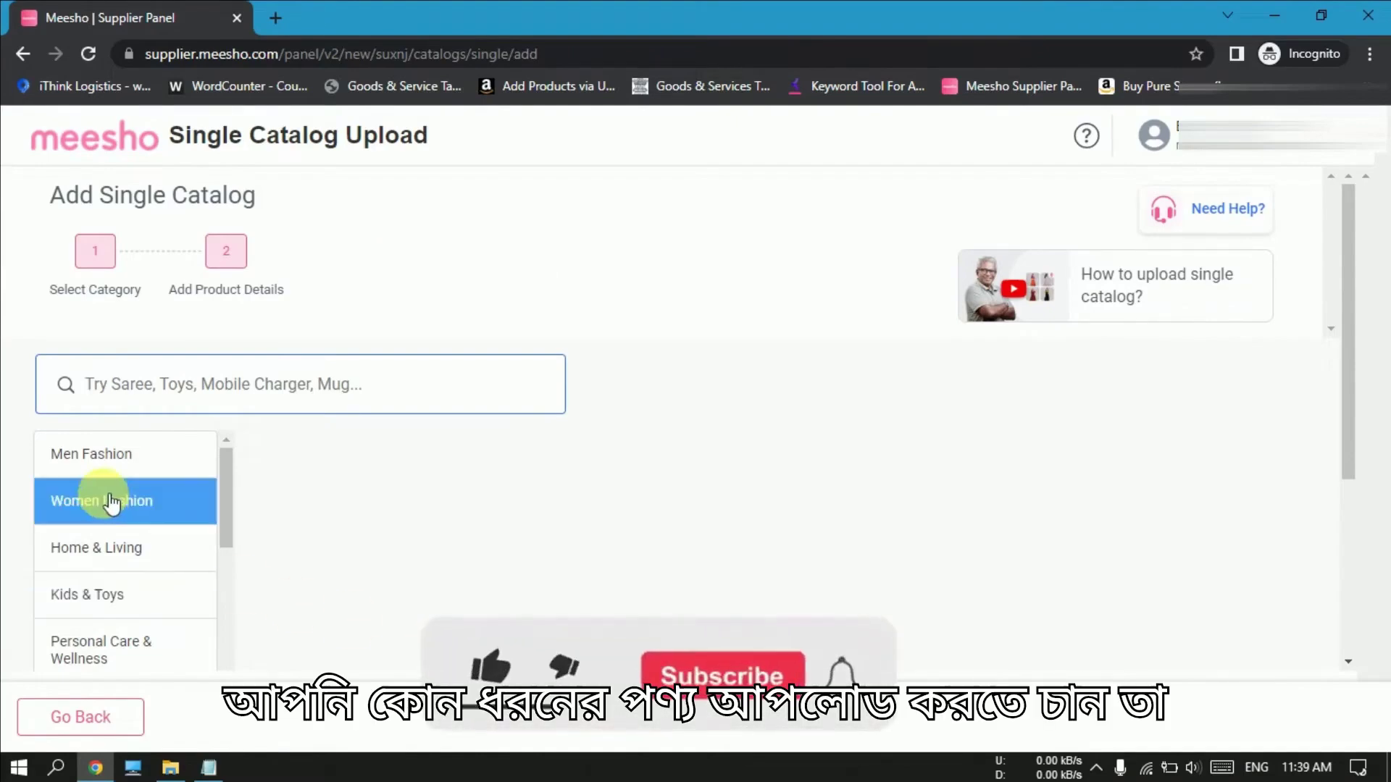
Search the product categories for "women kurta" and select Kurtis in Women Fashion under Ethnic Wear
scroll(102, 540, "down", 3)
scroll(101, 540, "down", 3)
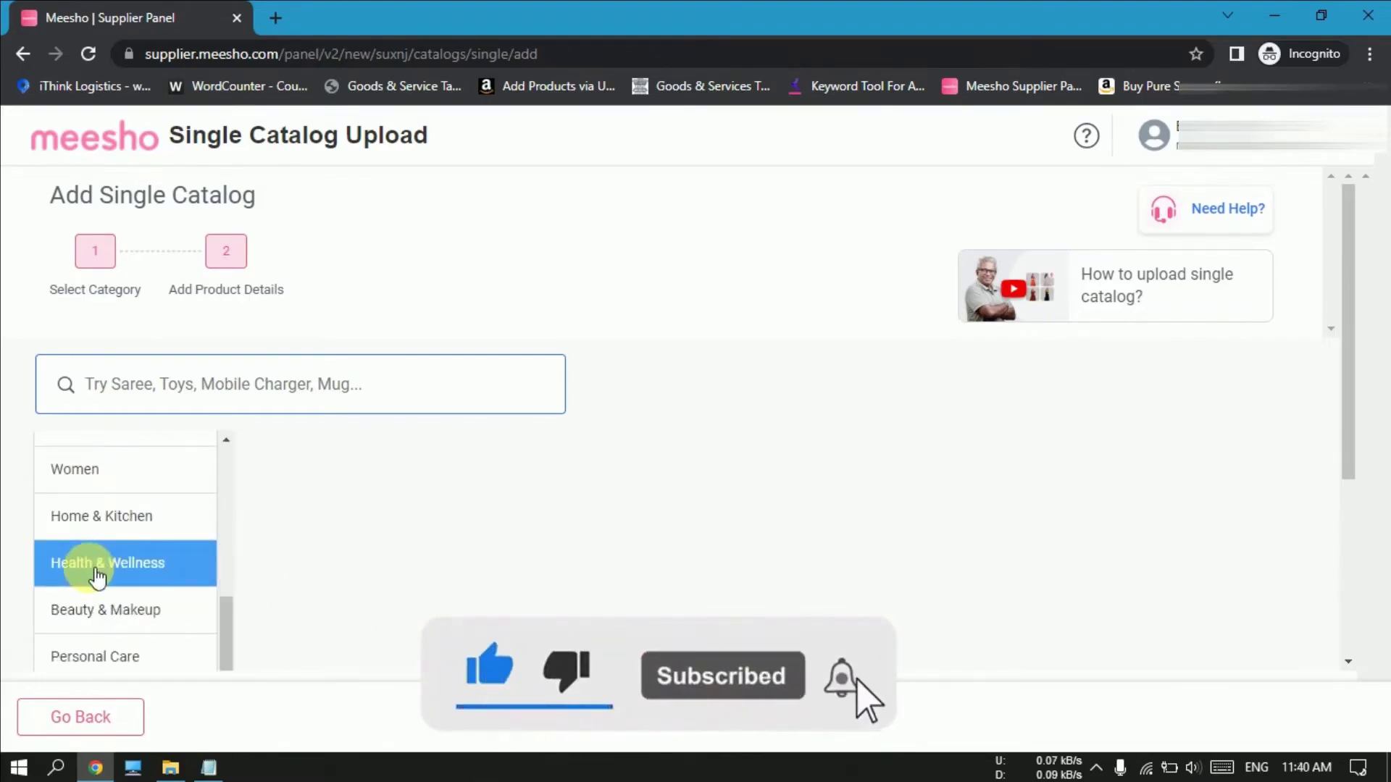
scroll(112, 569, "up", 6)
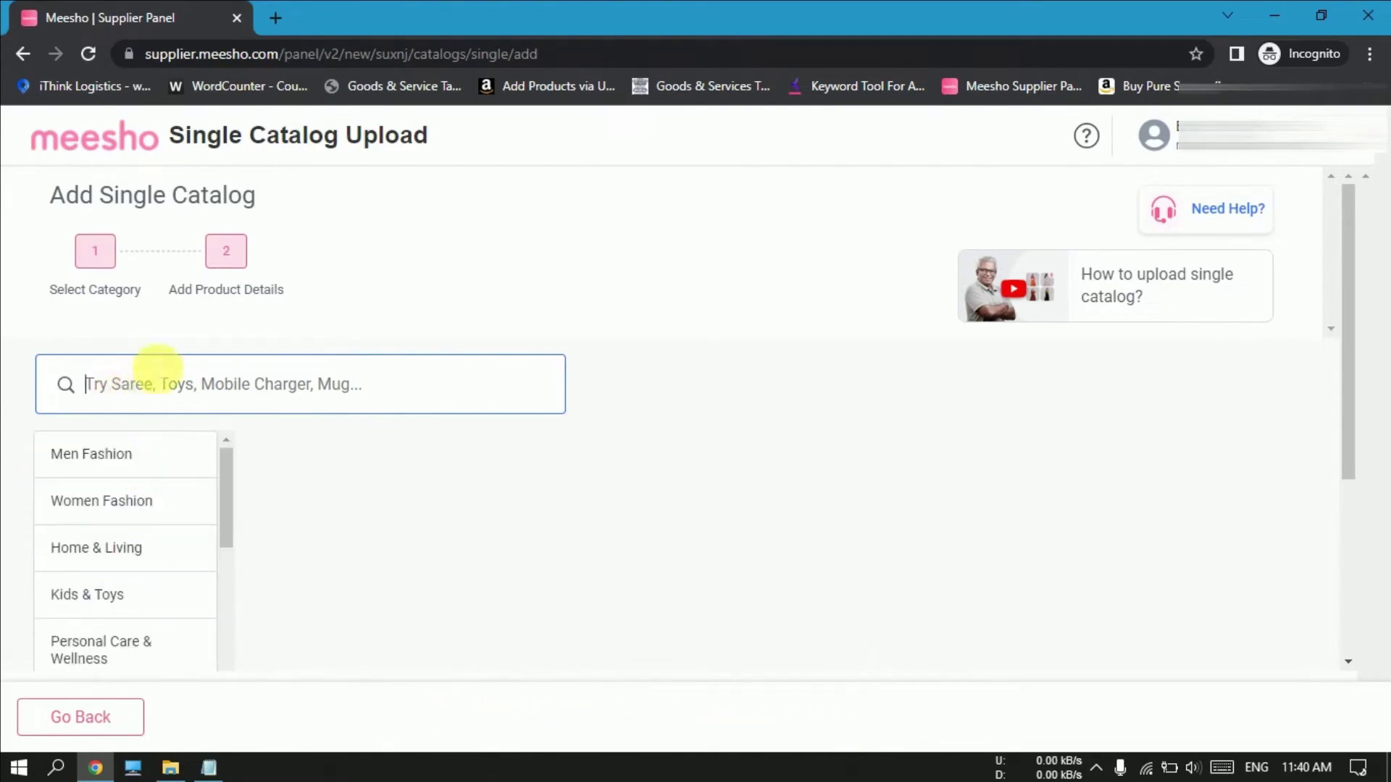
left_click(135, 389)
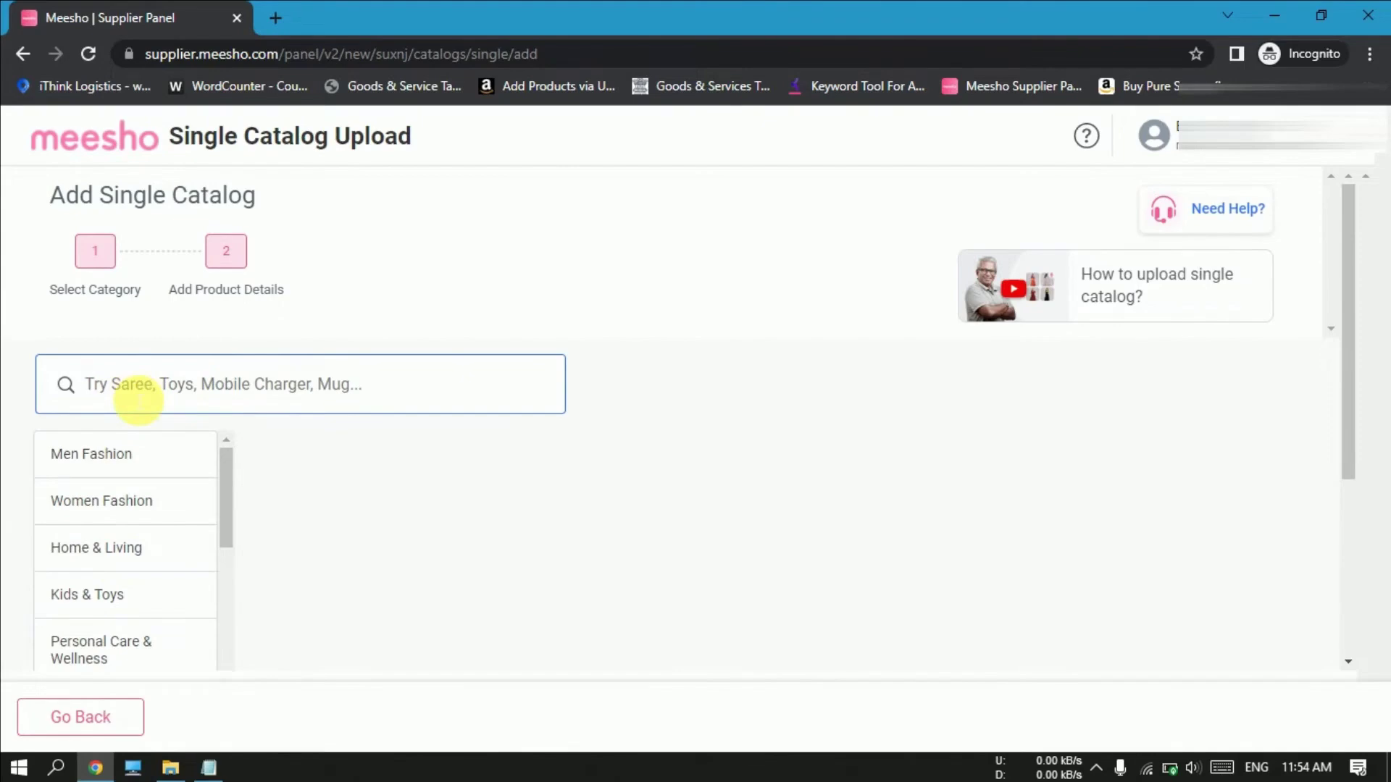
type("women kurta")
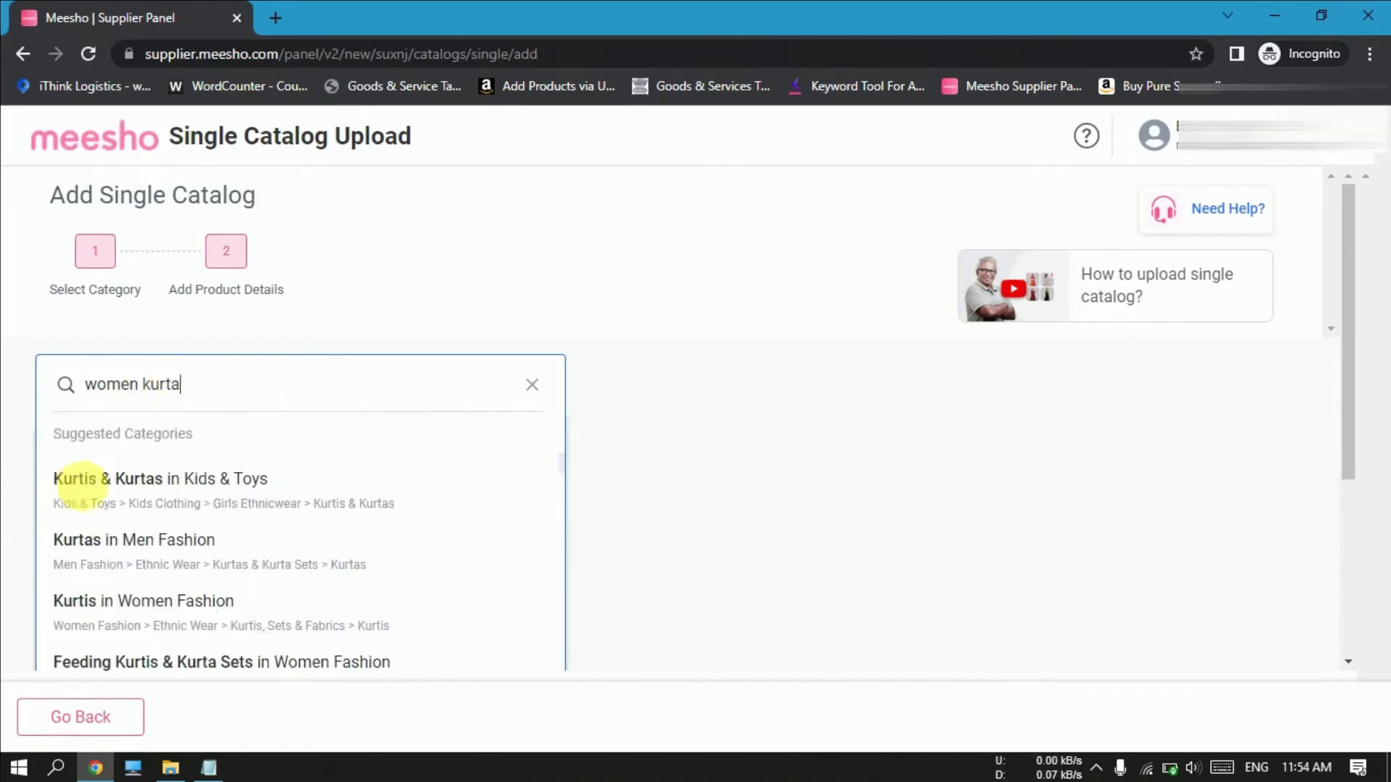
left_click(102, 630)
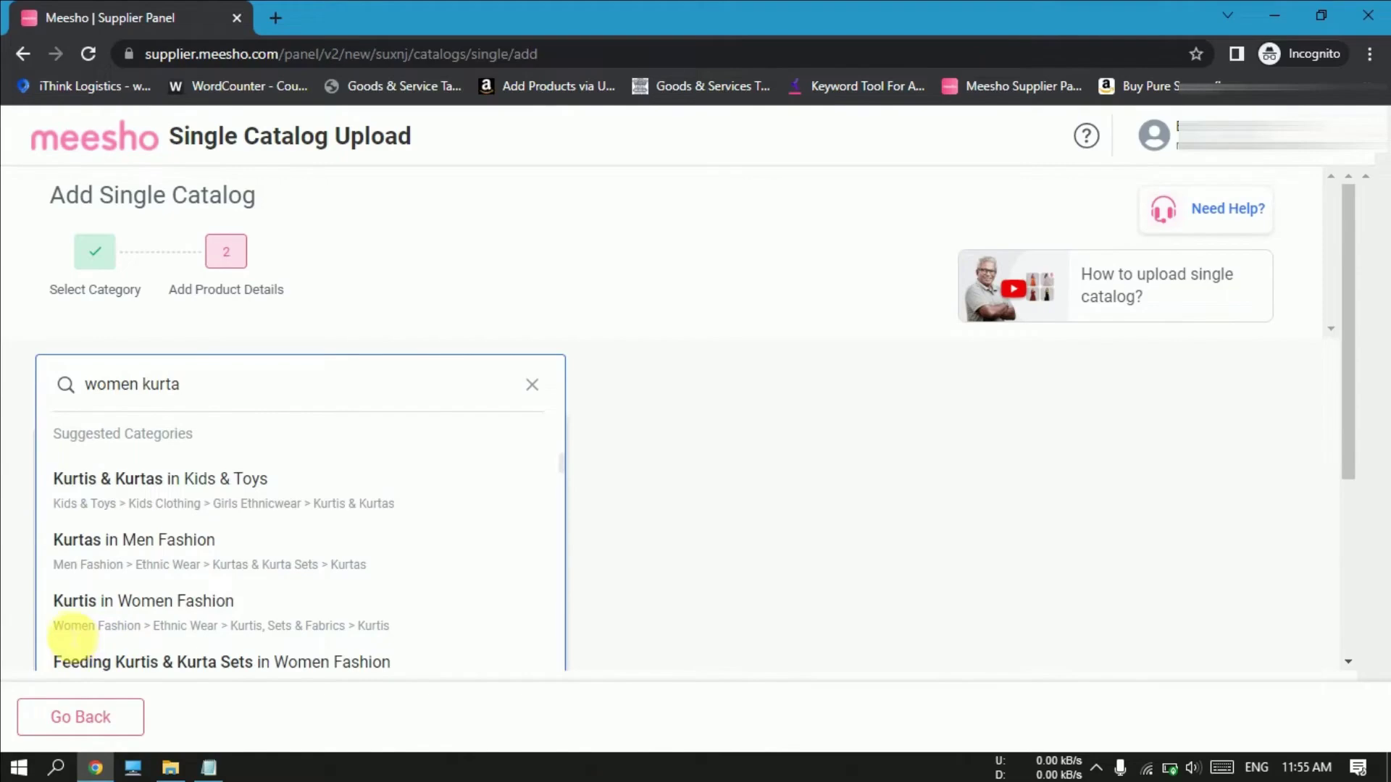
double_click(65, 627)
left_click_drag(148, 628, 285, 630)
left_click(346, 643)
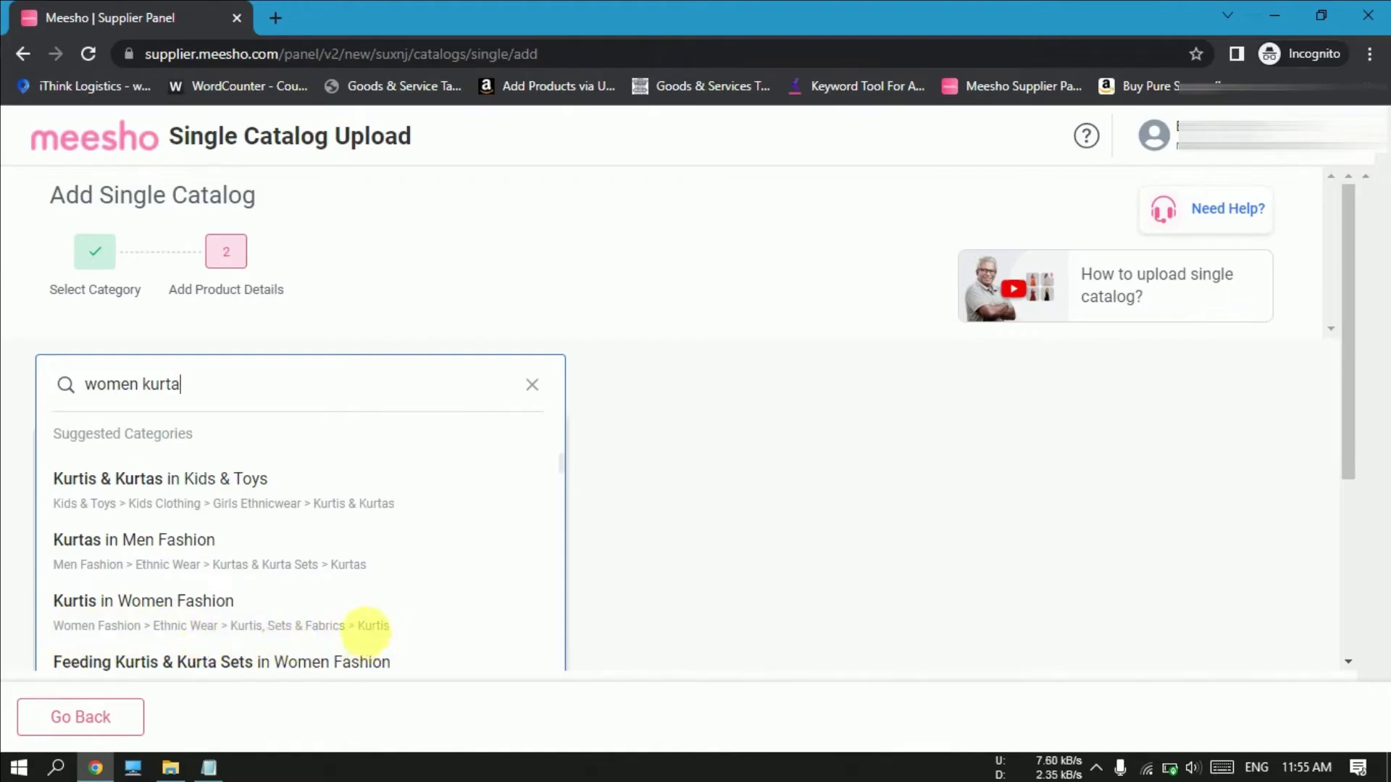
left_click(192, 628)
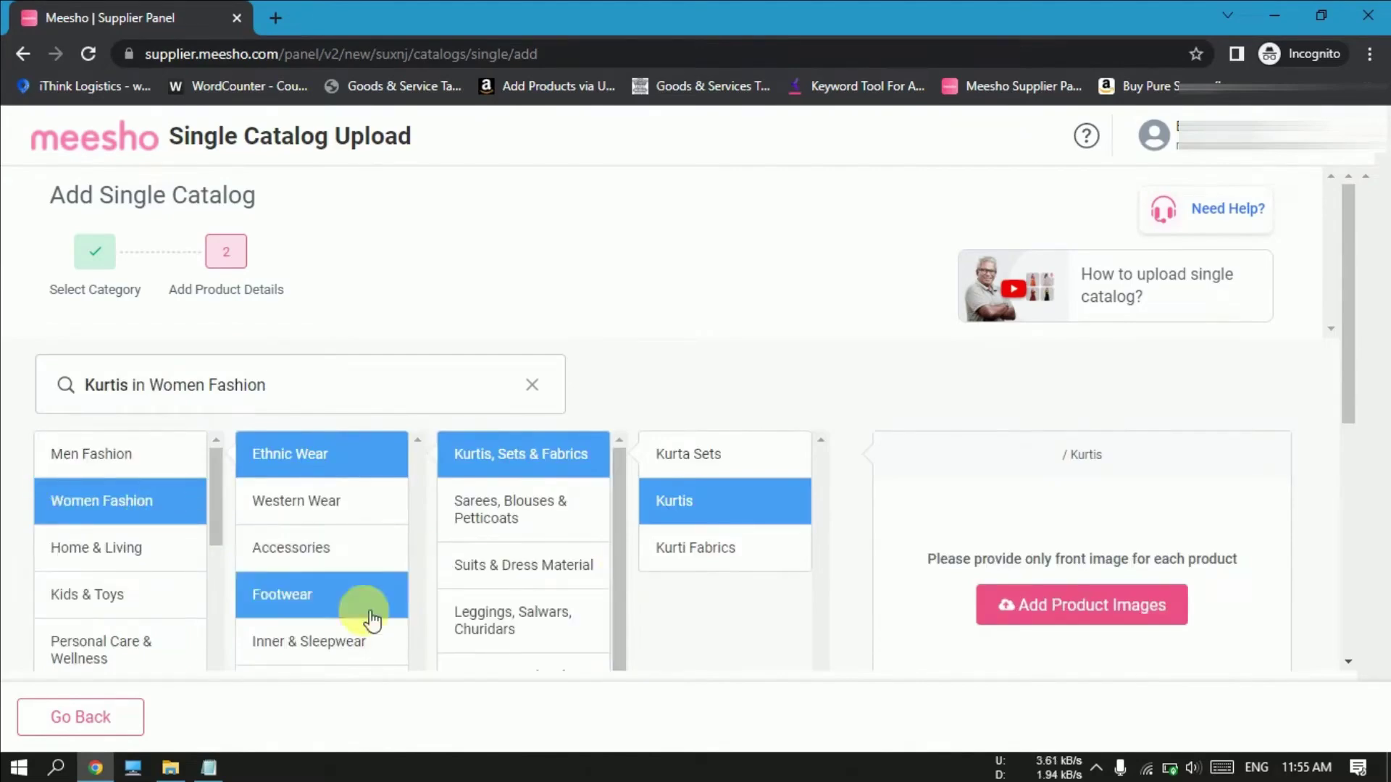
Add the image 8cnuq_512.jpg from New folder (3) as the front image of the first product
left_click(1054, 623)
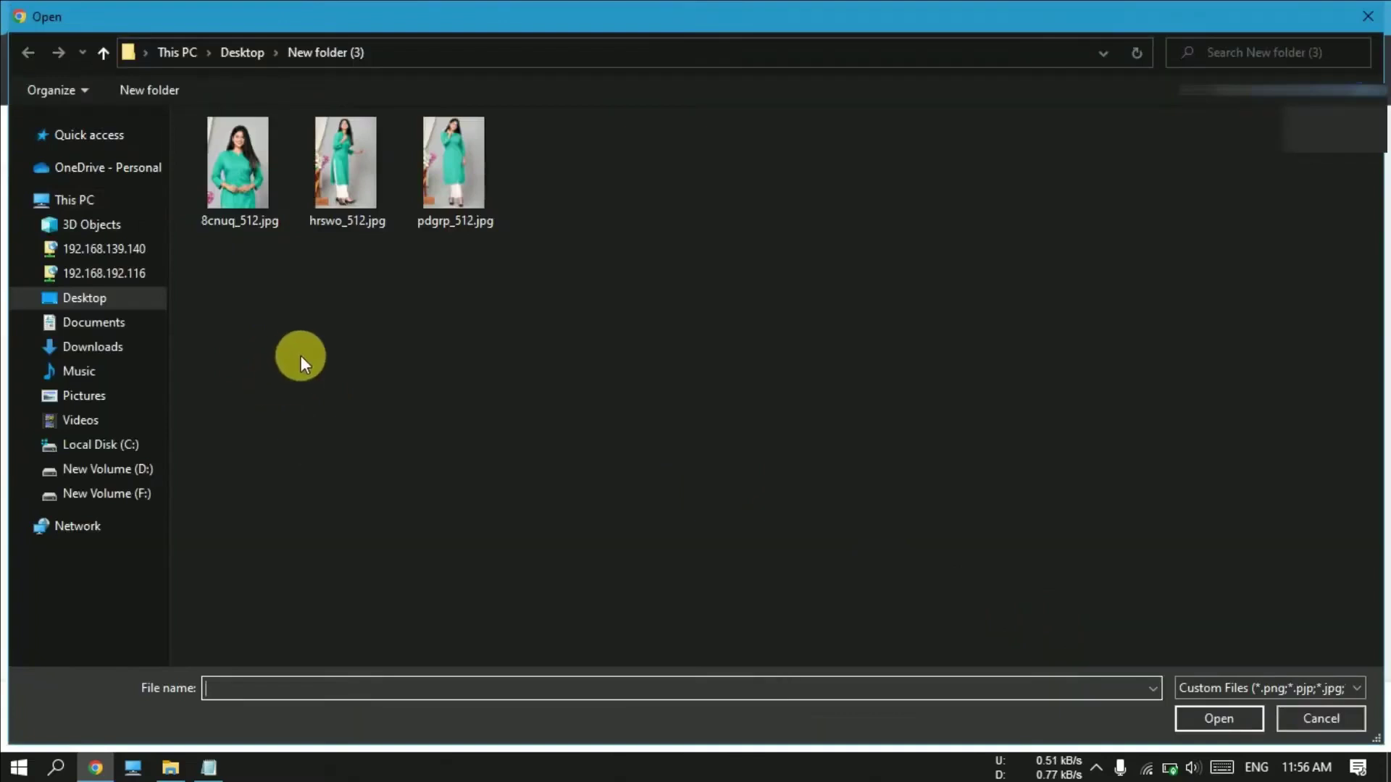
left_click(239, 167)
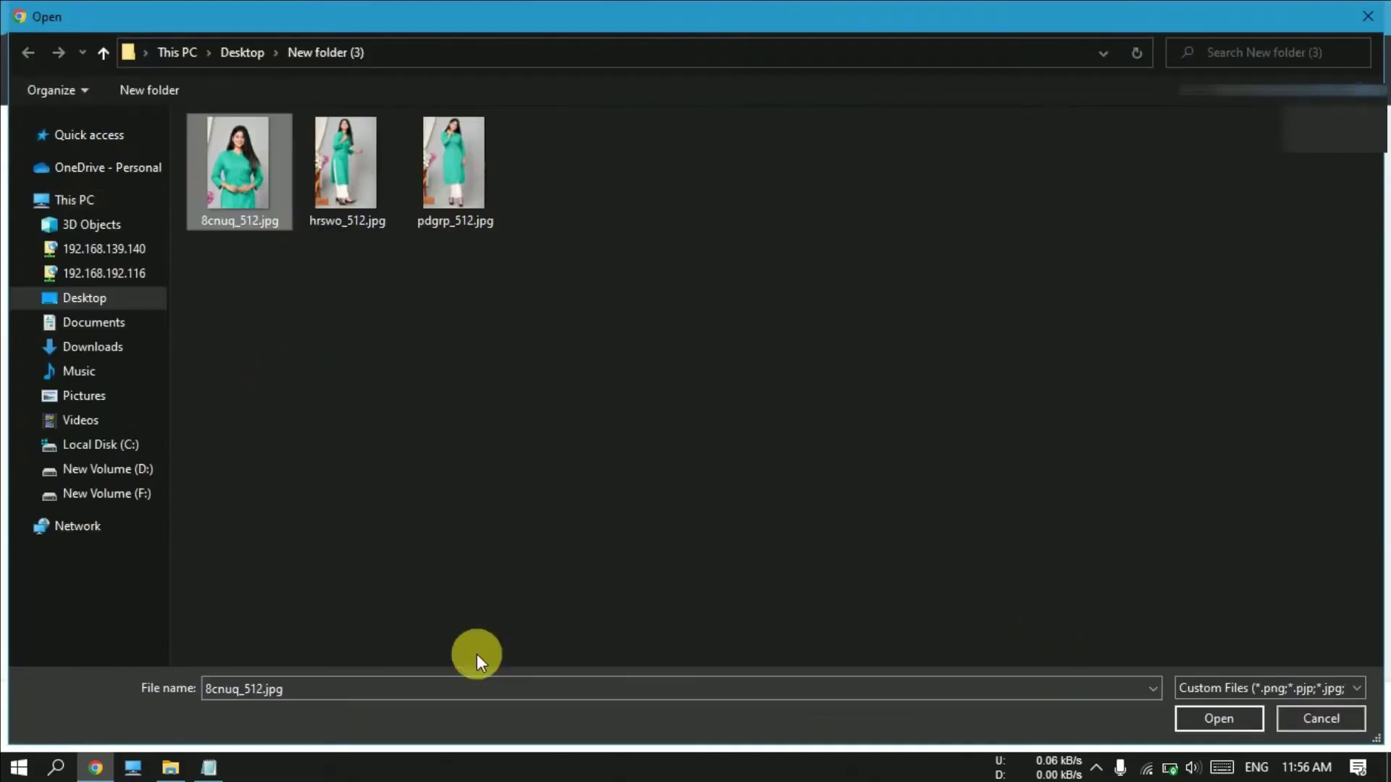
left_click(1239, 721)
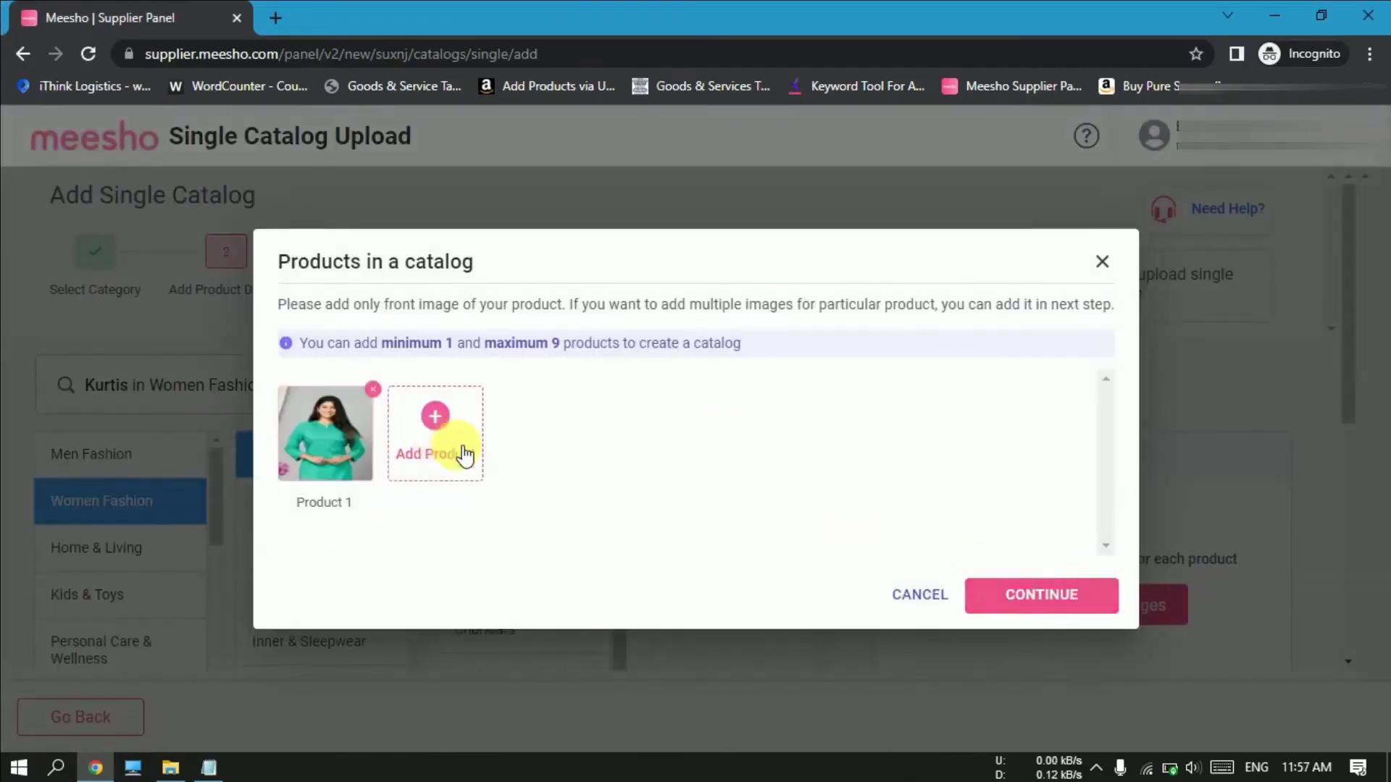
Continue to the product details with only one product in the catalog and dismiss the customer returns guide
left_click(437, 428)
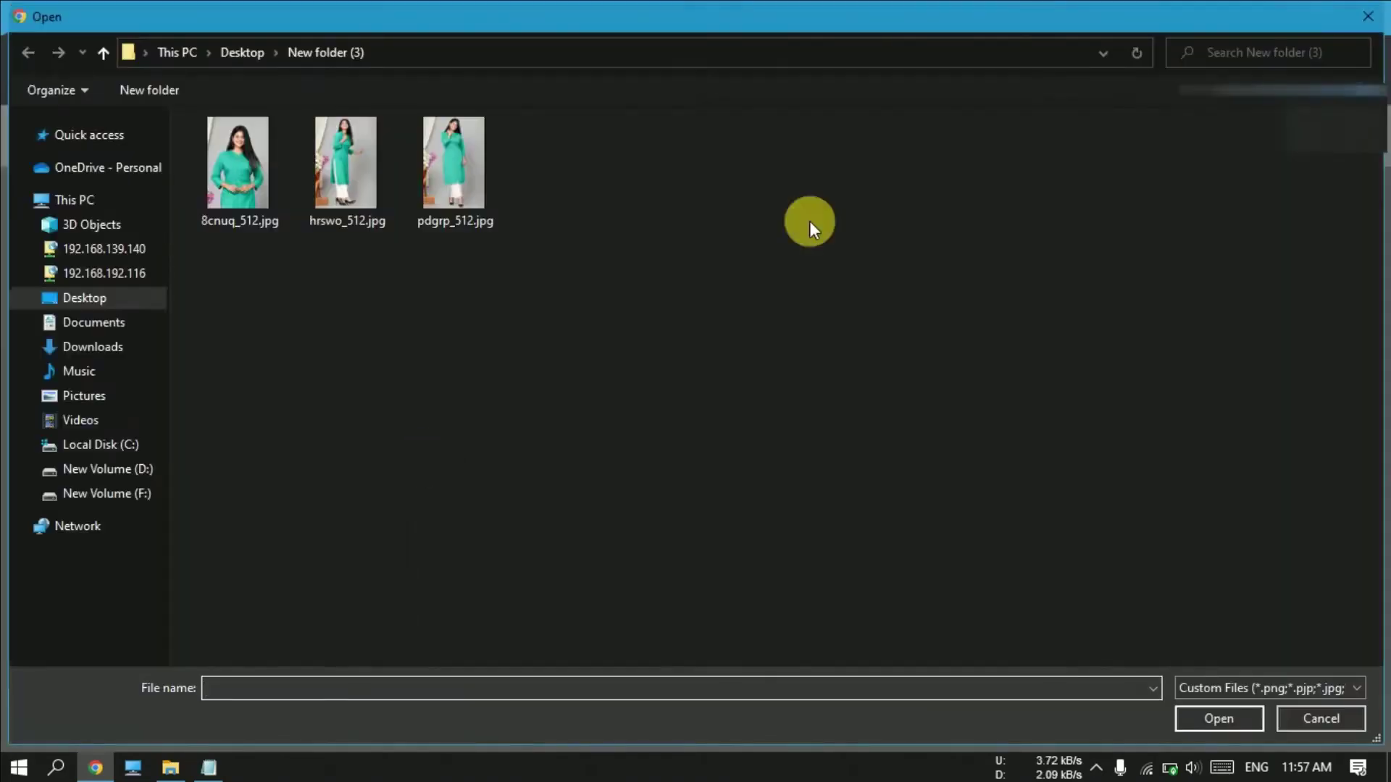
left_click(1368, 16)
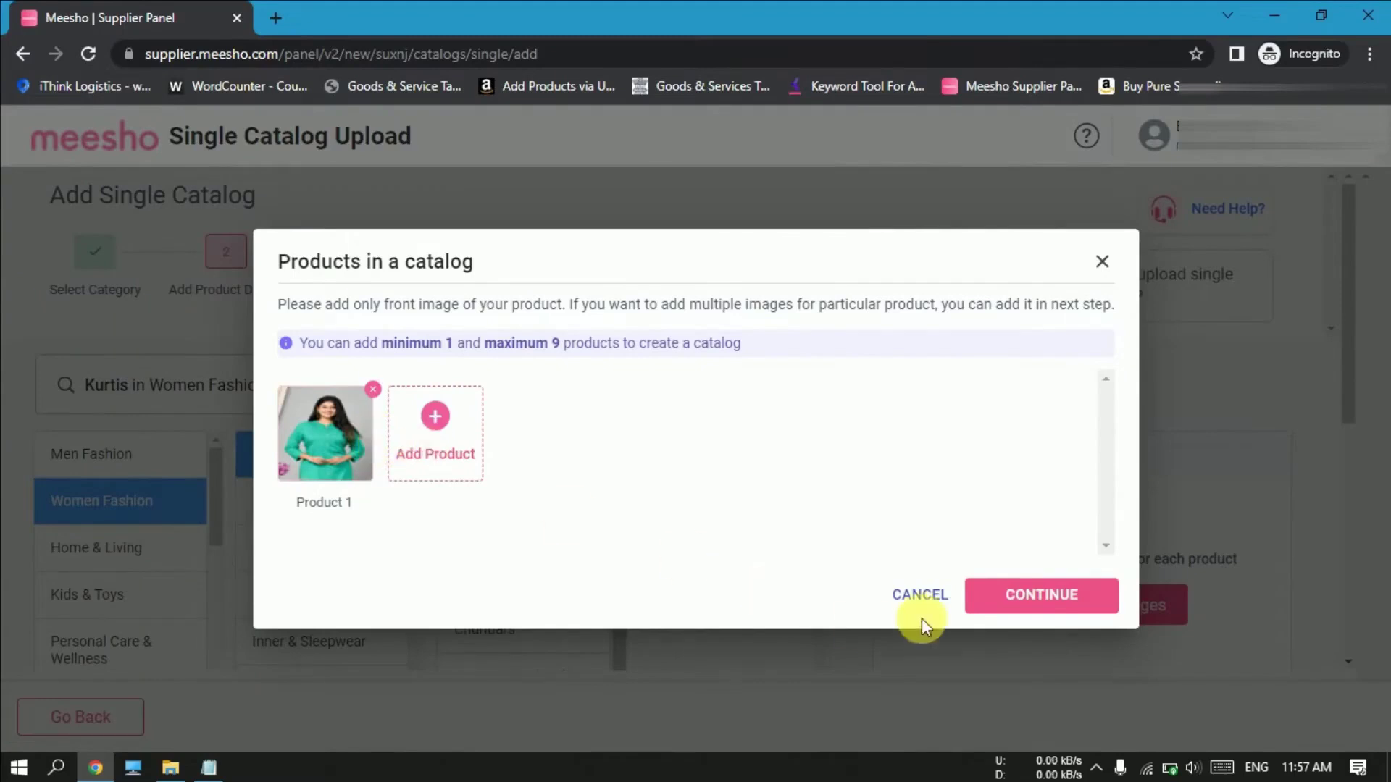
left_click(1054, 600)
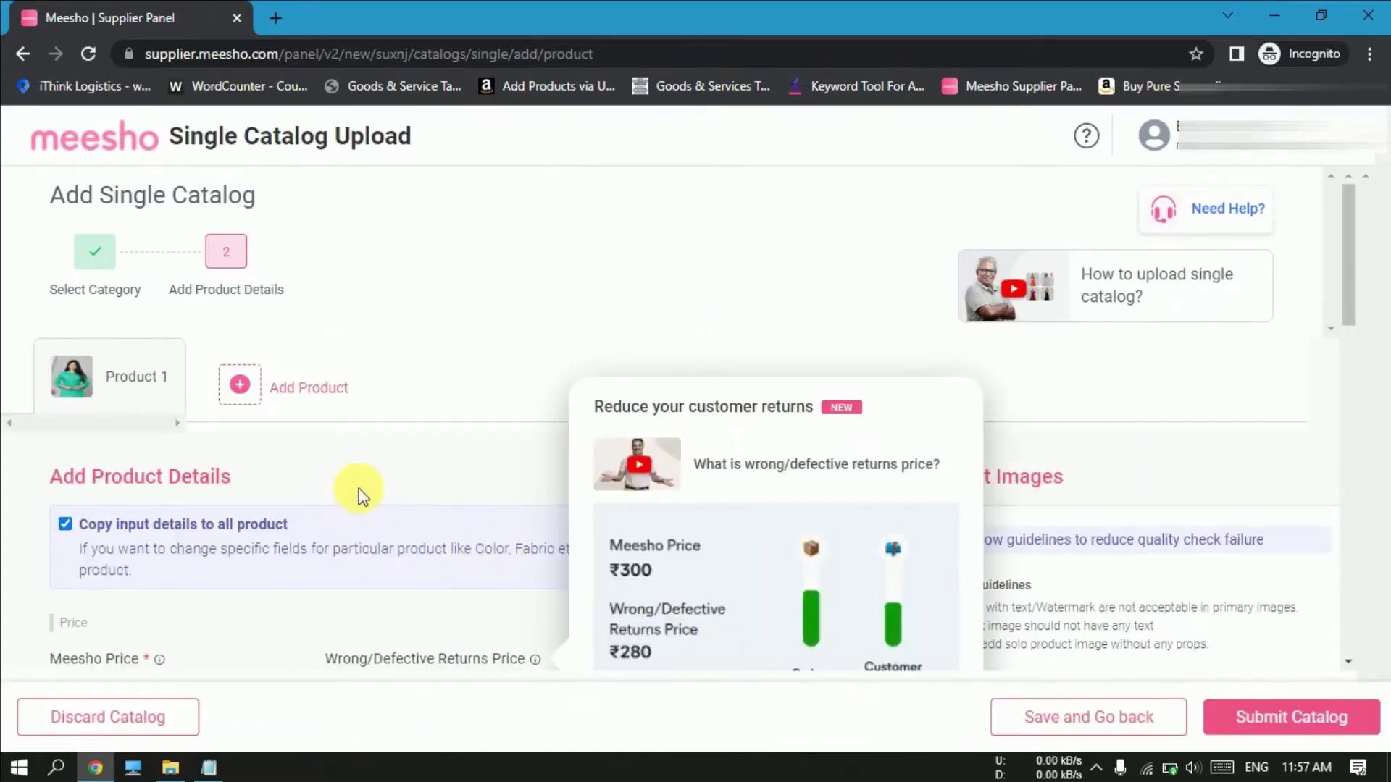
scroll(359, 490, "down", 9)
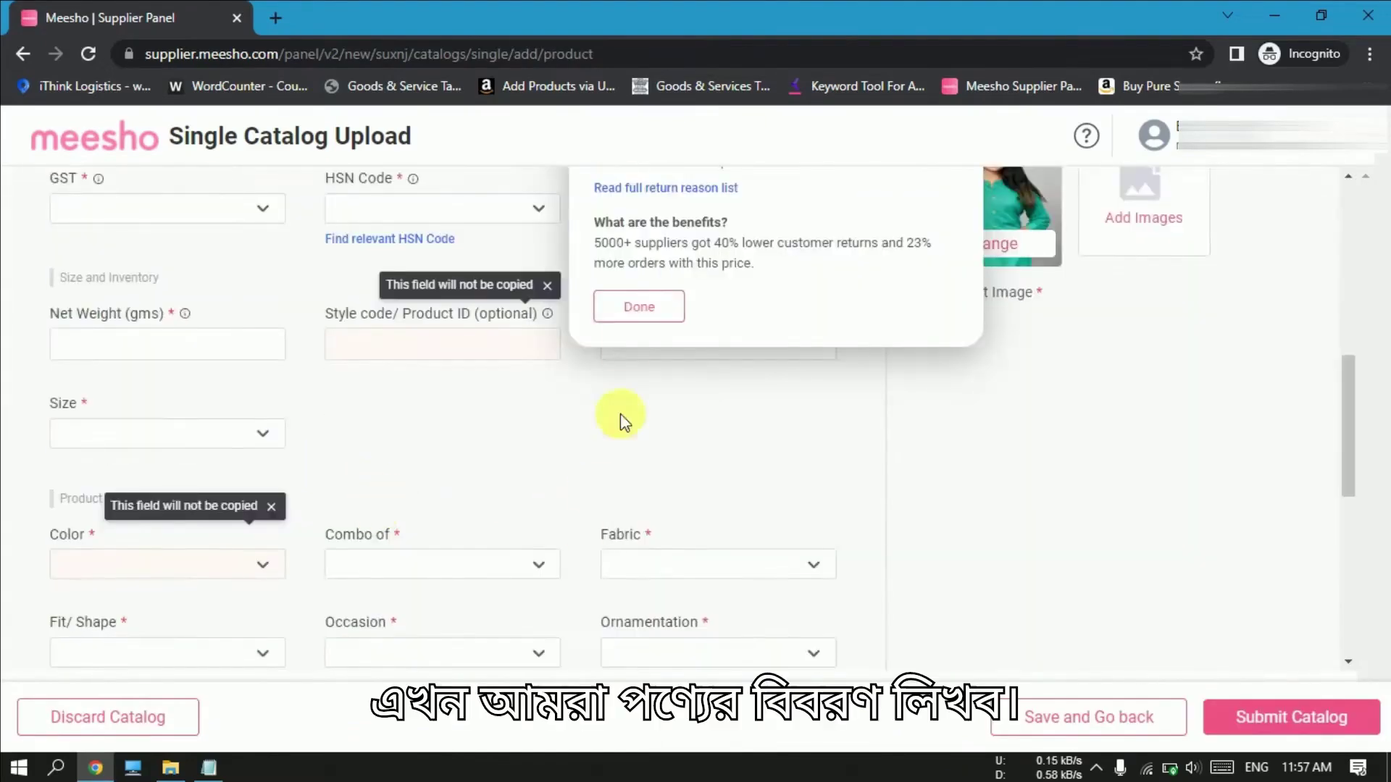
left_click(636, 310)
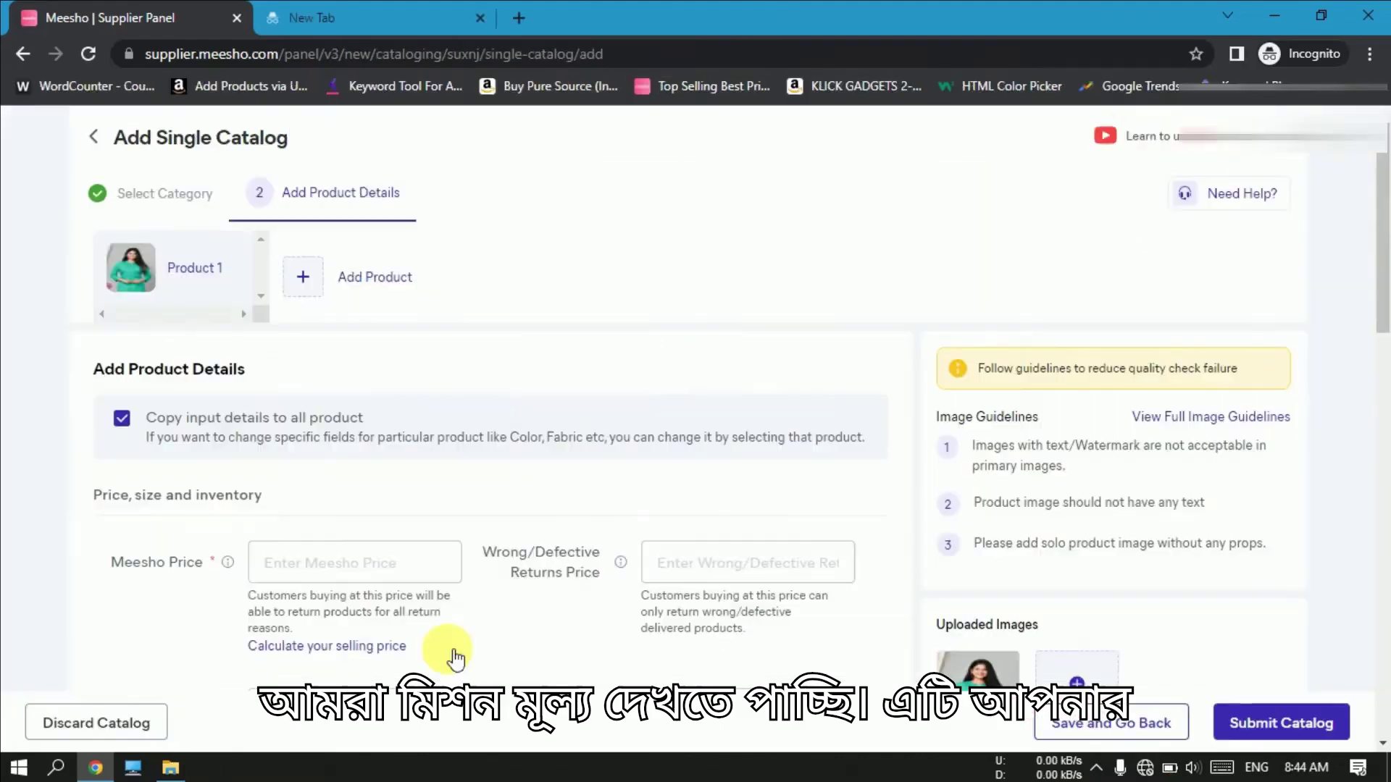
Set the product's Meesho Price to 250
left_click(346, 567)
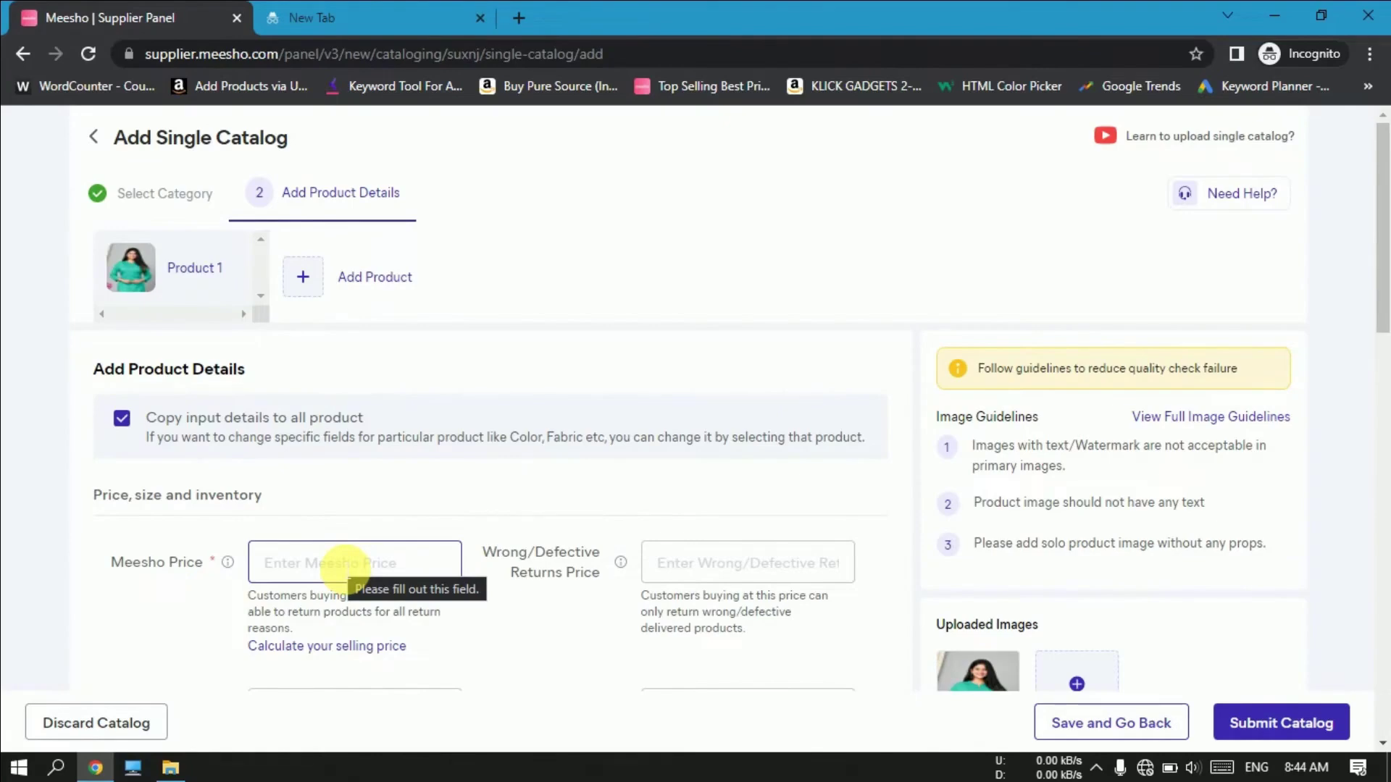
left_click(469, 652)
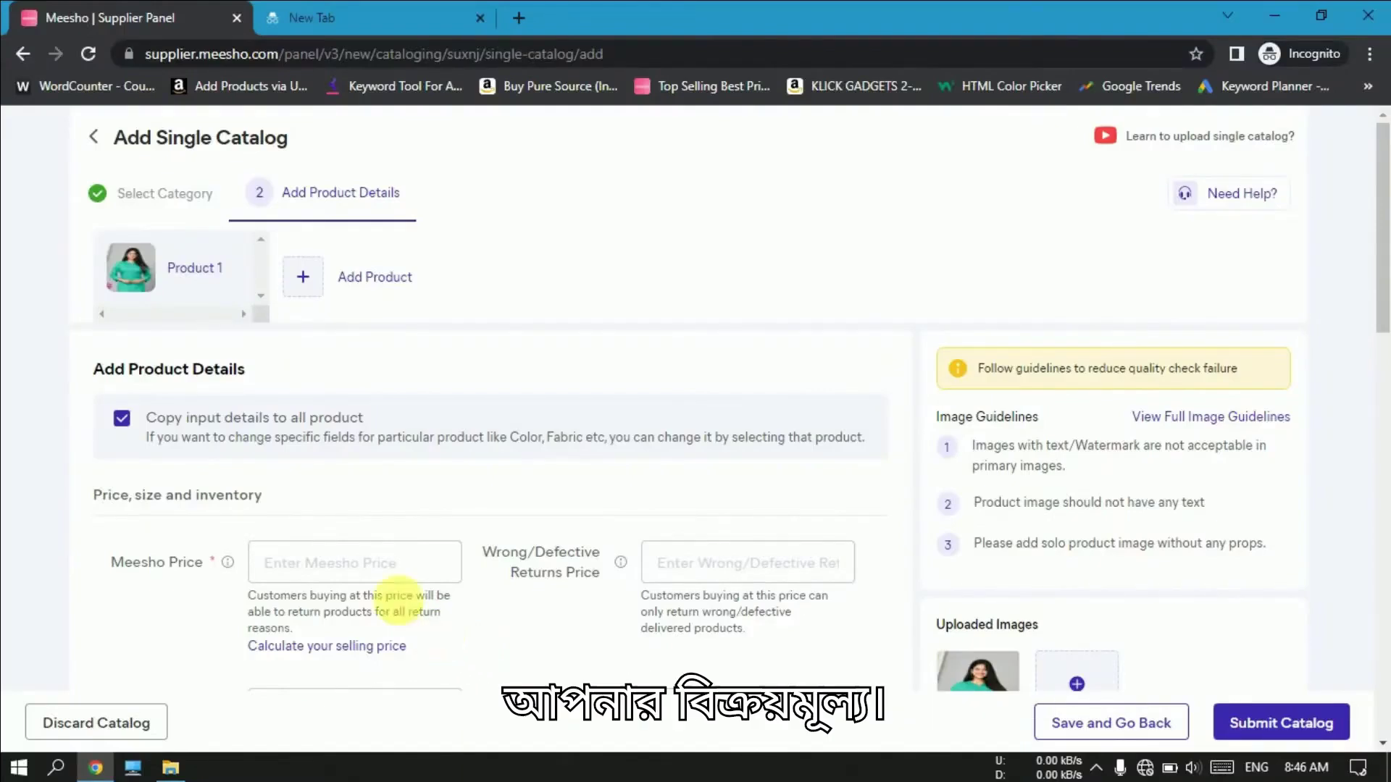
left_click(376, 564)
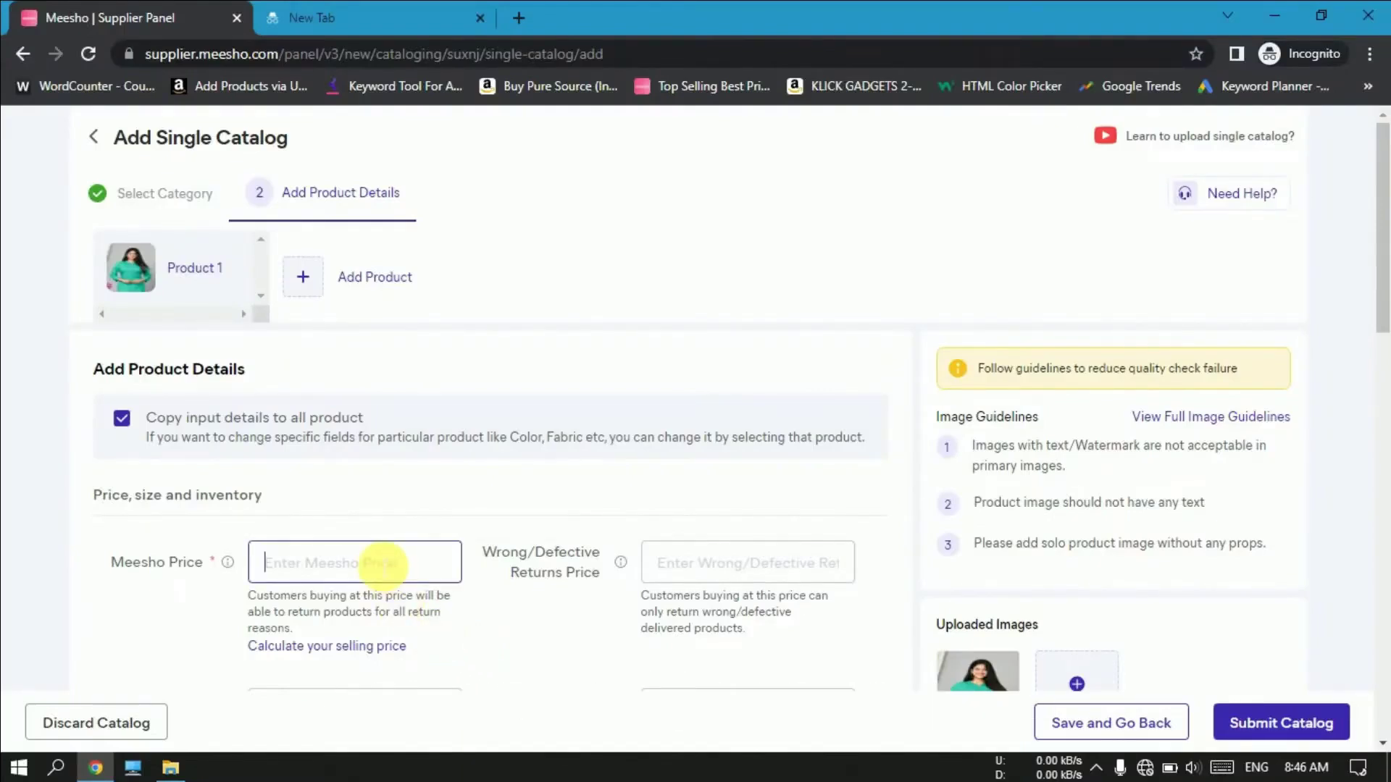
type("250")
Replace the suggested Wrong/Defective Returns Price with 240
left_click_drag(497, 552, 603, 581)
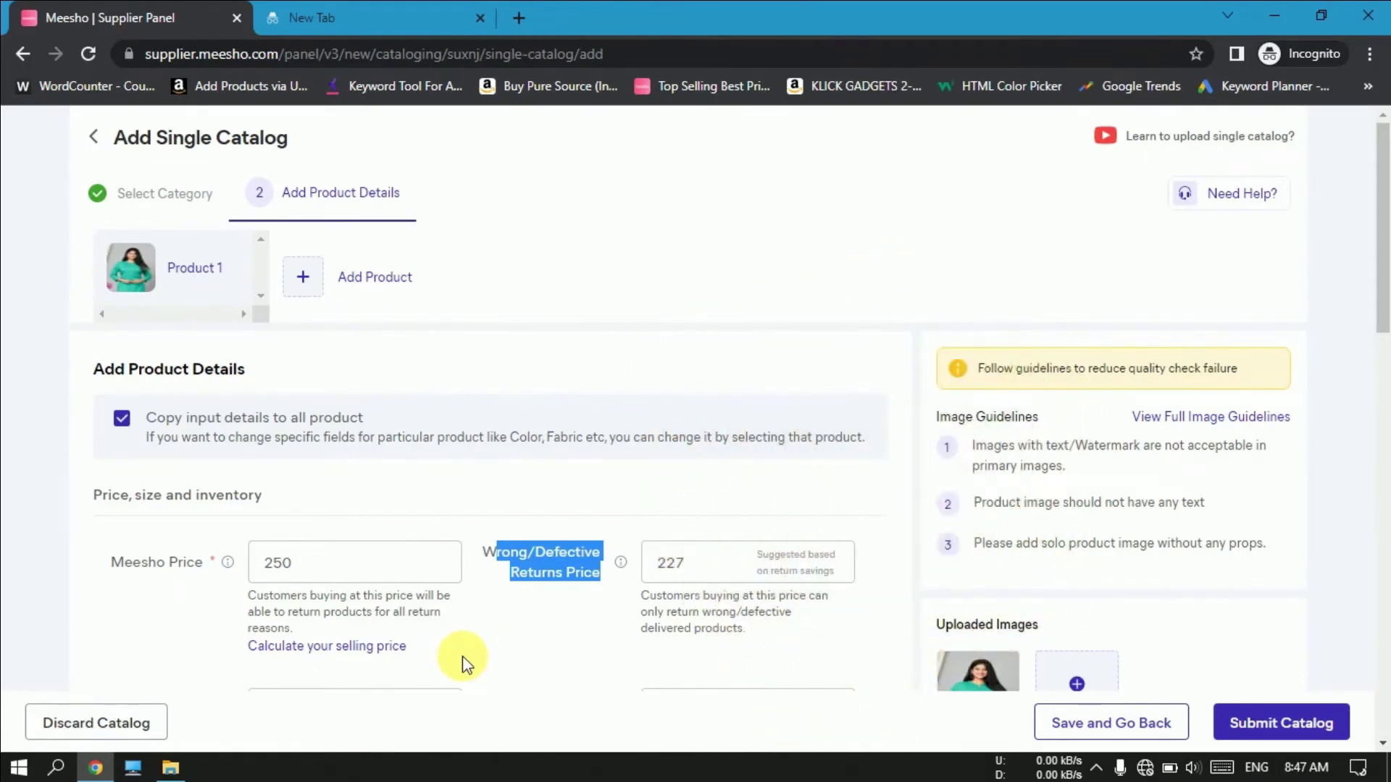
left_click(697, 569)
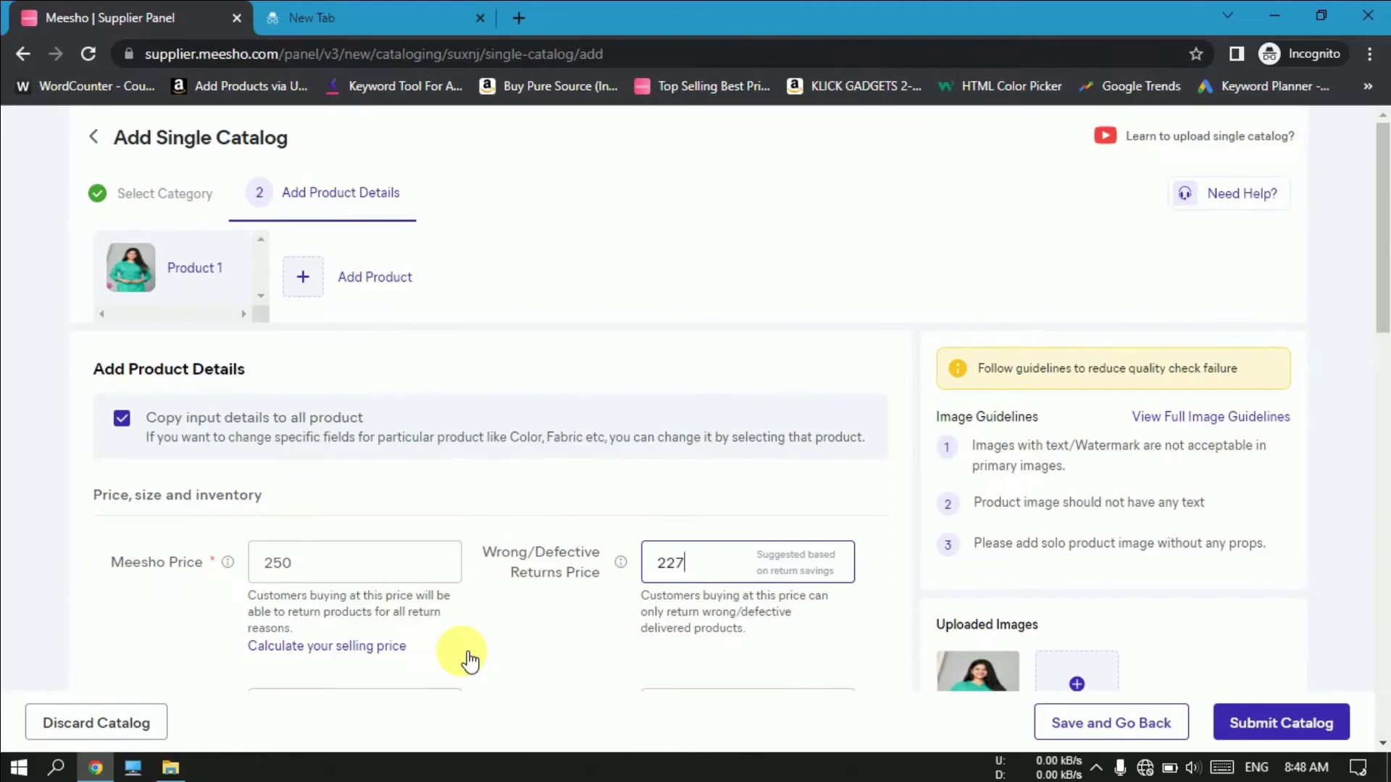
key("BackSpace")
key("BackSpace")
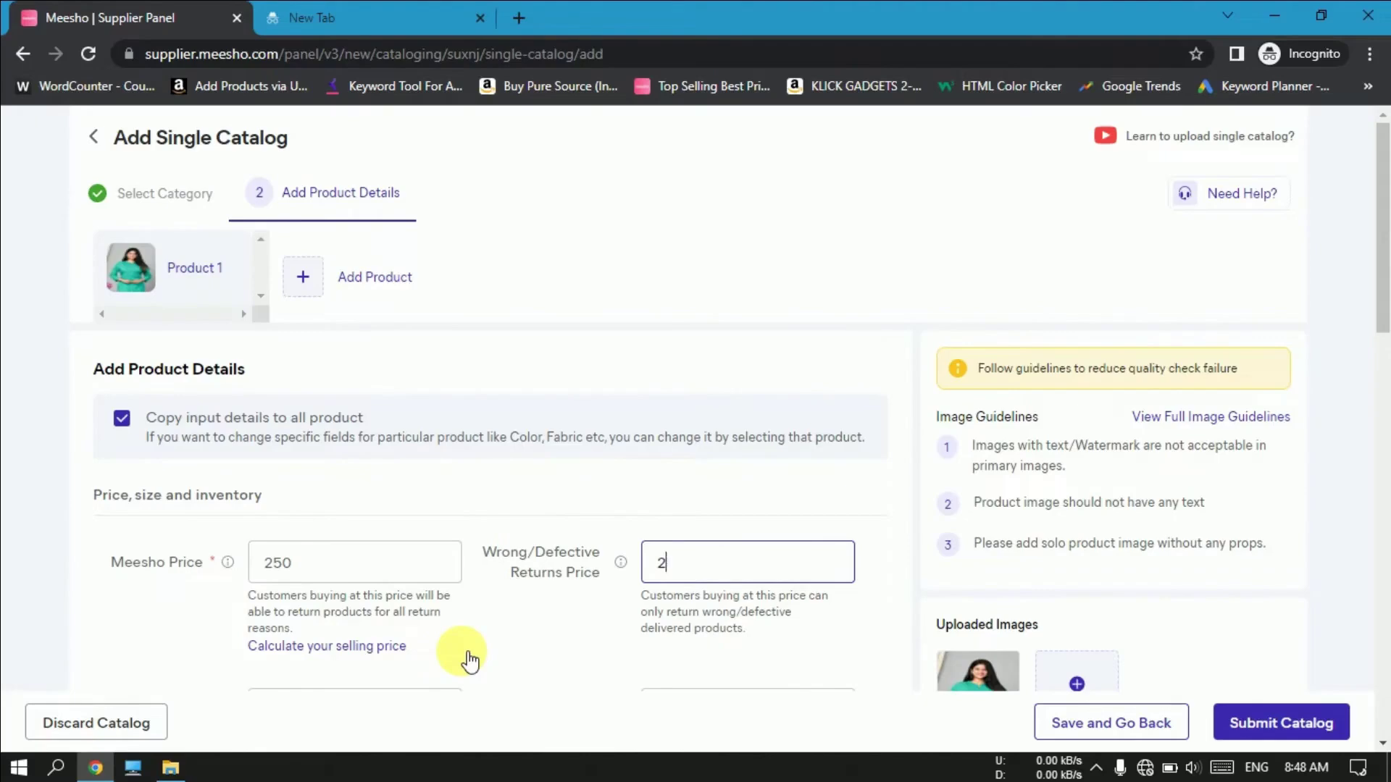
type("40")
Enter 499 as the product's MRP
left_click_drag(1381, 289, 1384, 372)
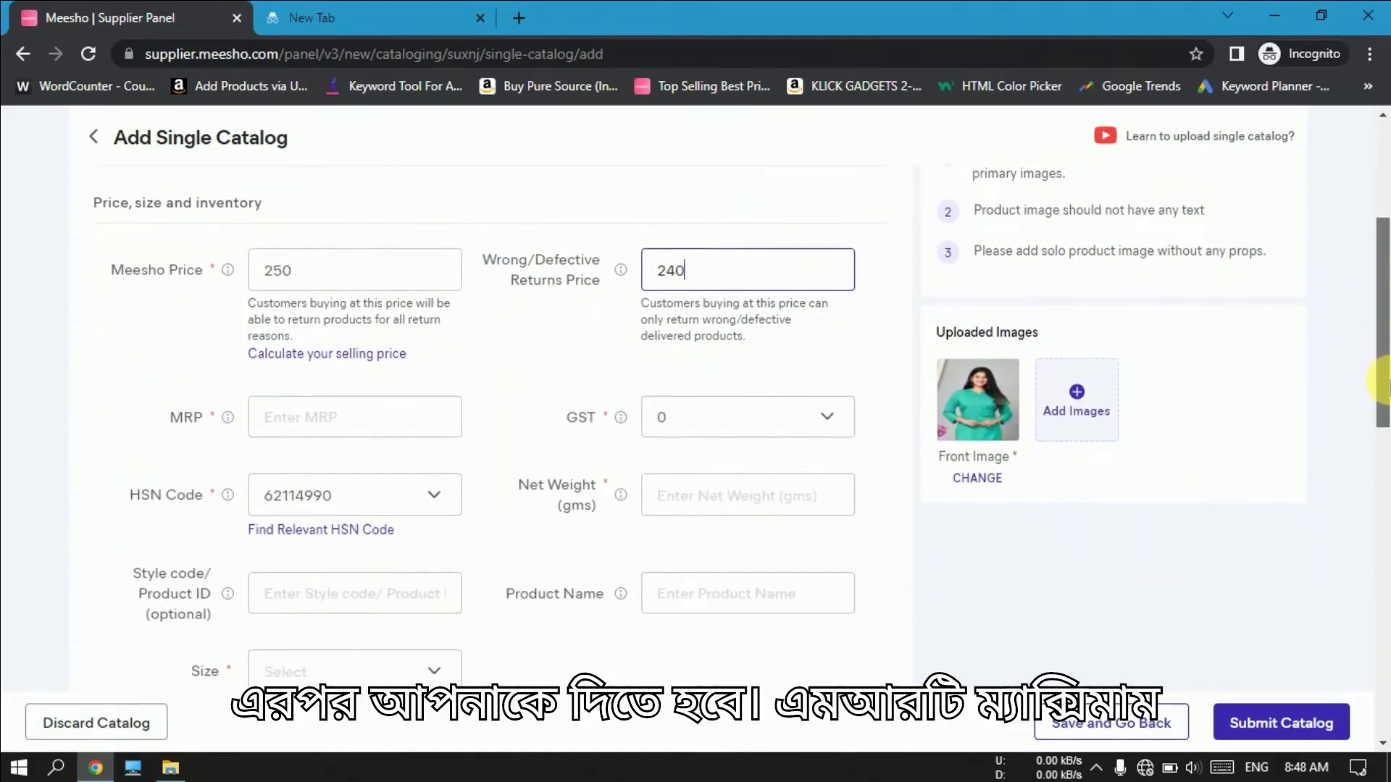
left_click(406, 416)
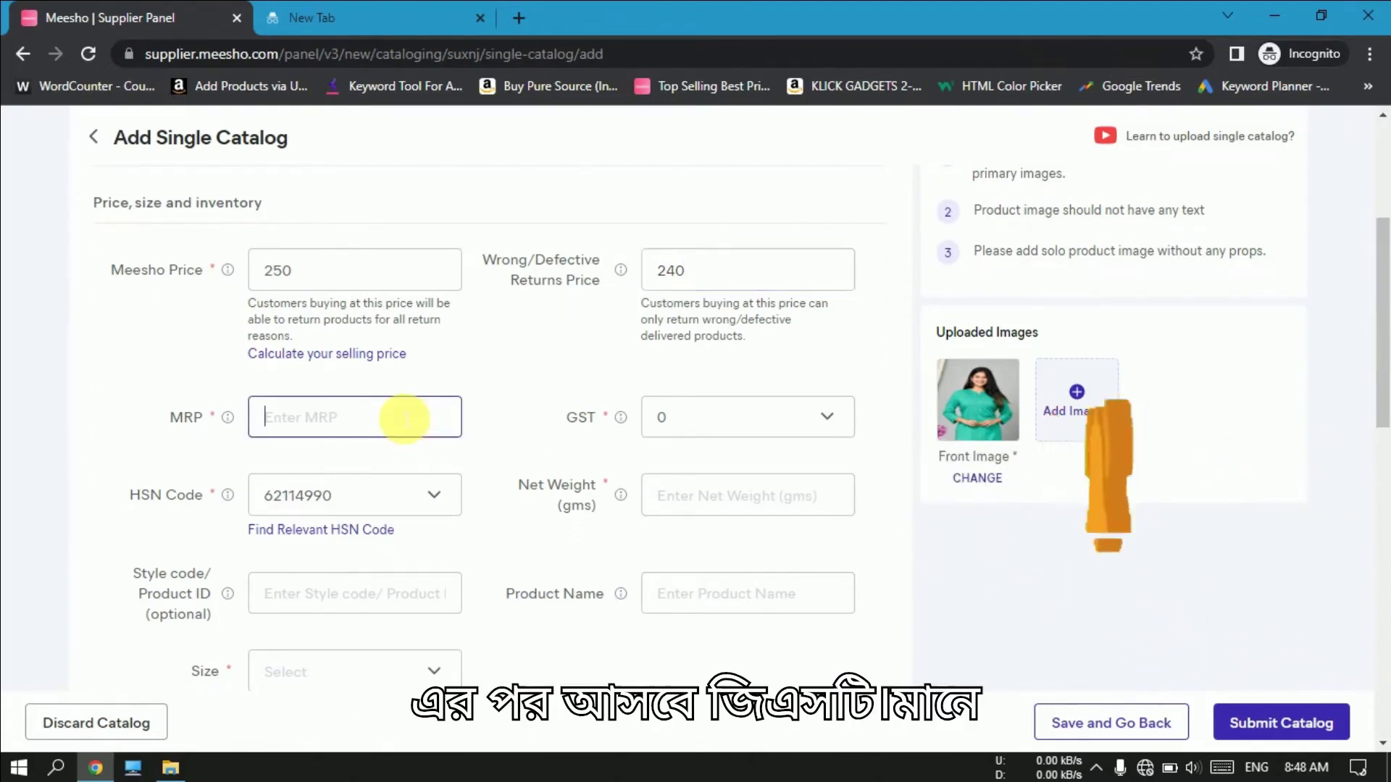
type("500")
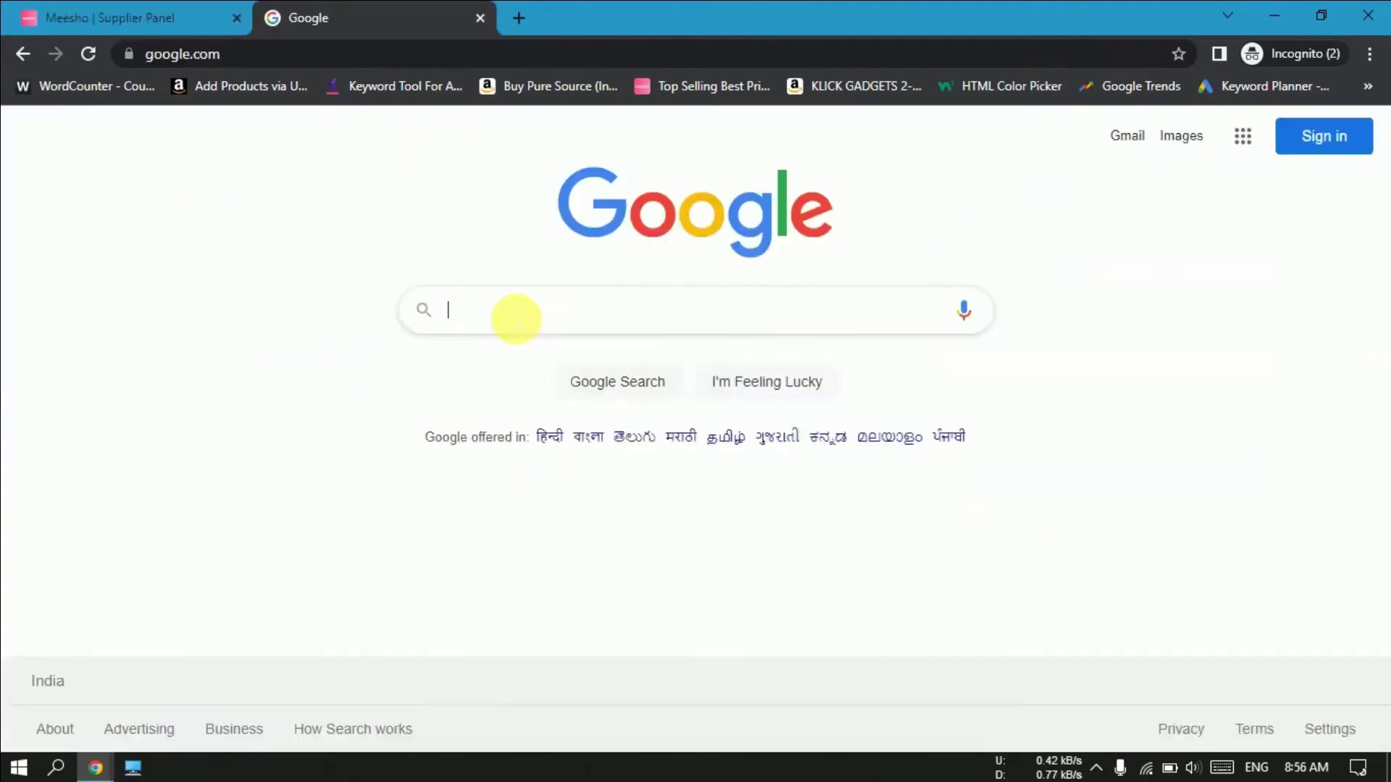
Search Google for "gst for kurtis" and check the GST percentage listed for cotton kurtis
left_click(515, 316)
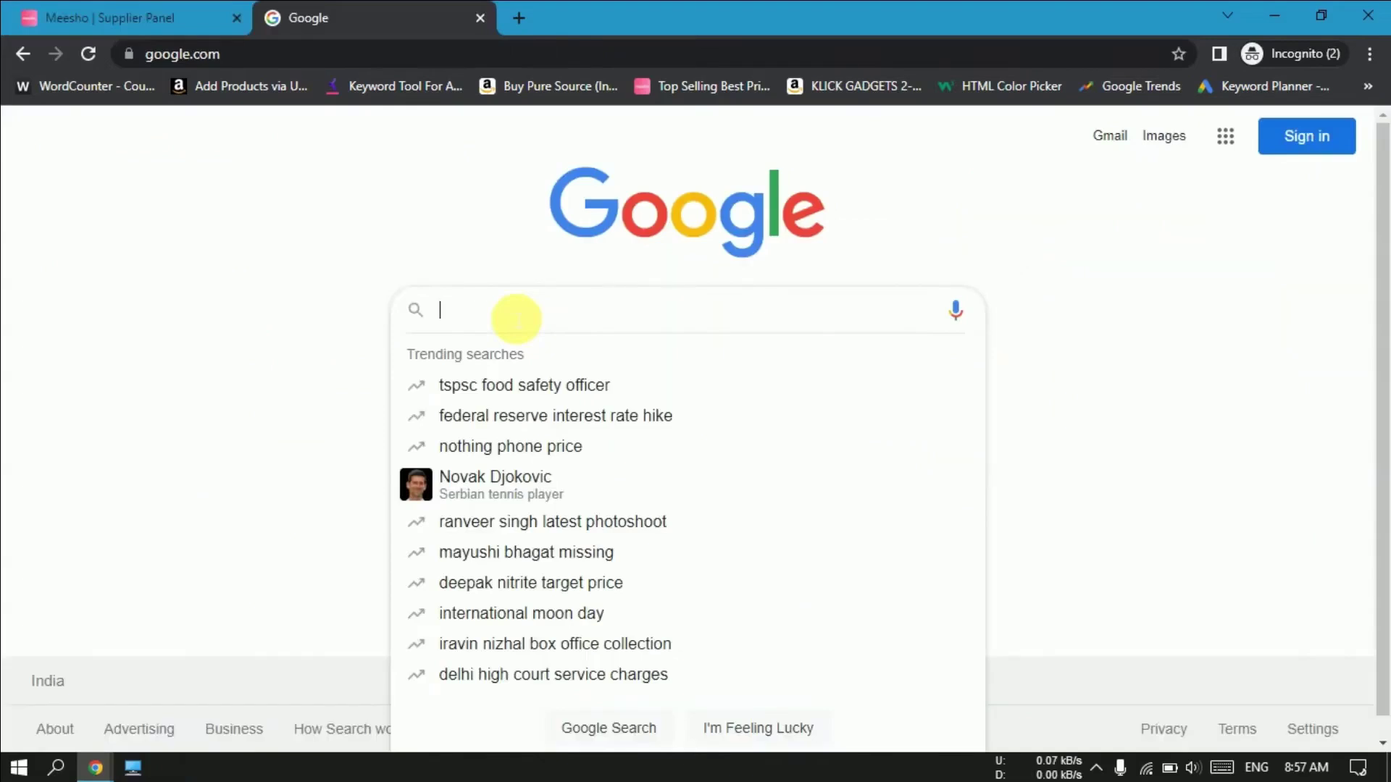
type("gst for ")
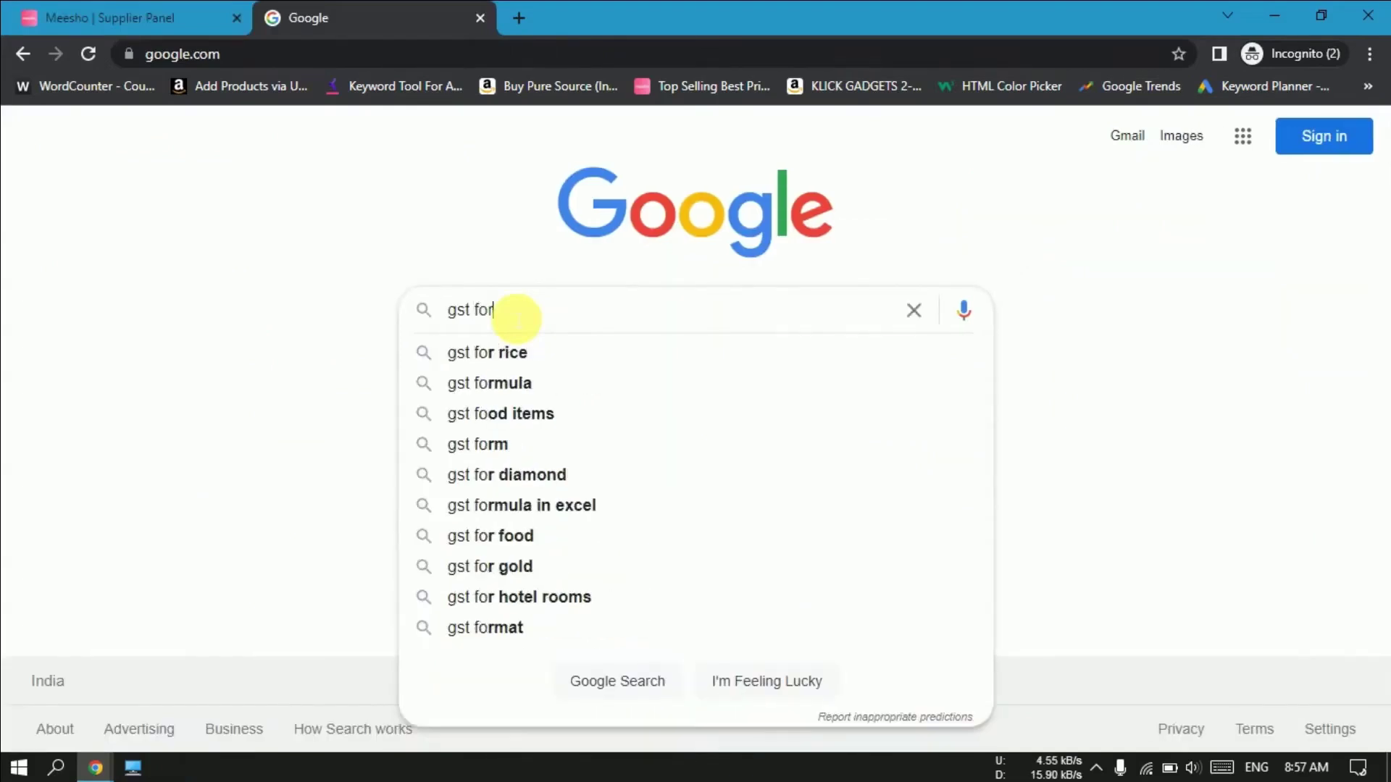
type("kurtais")
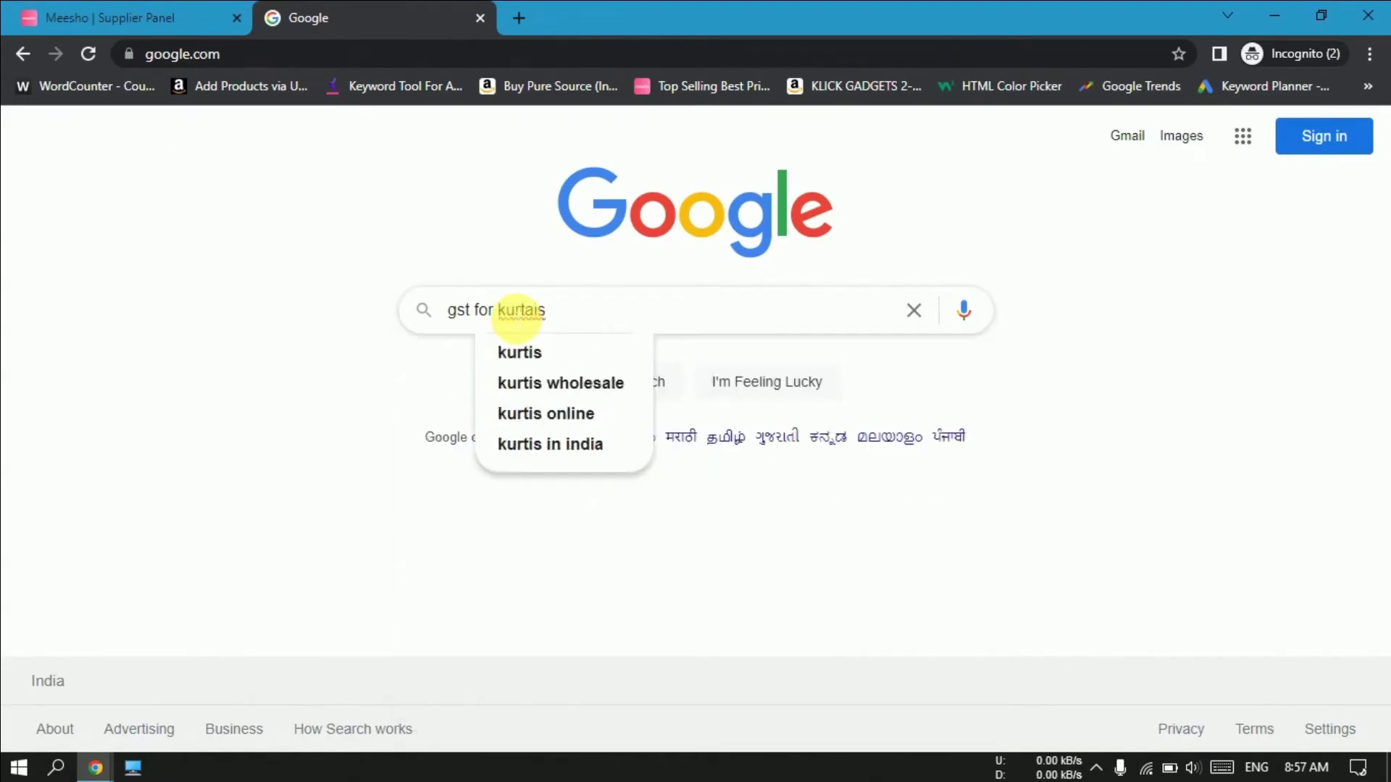
left_click(535, 357)
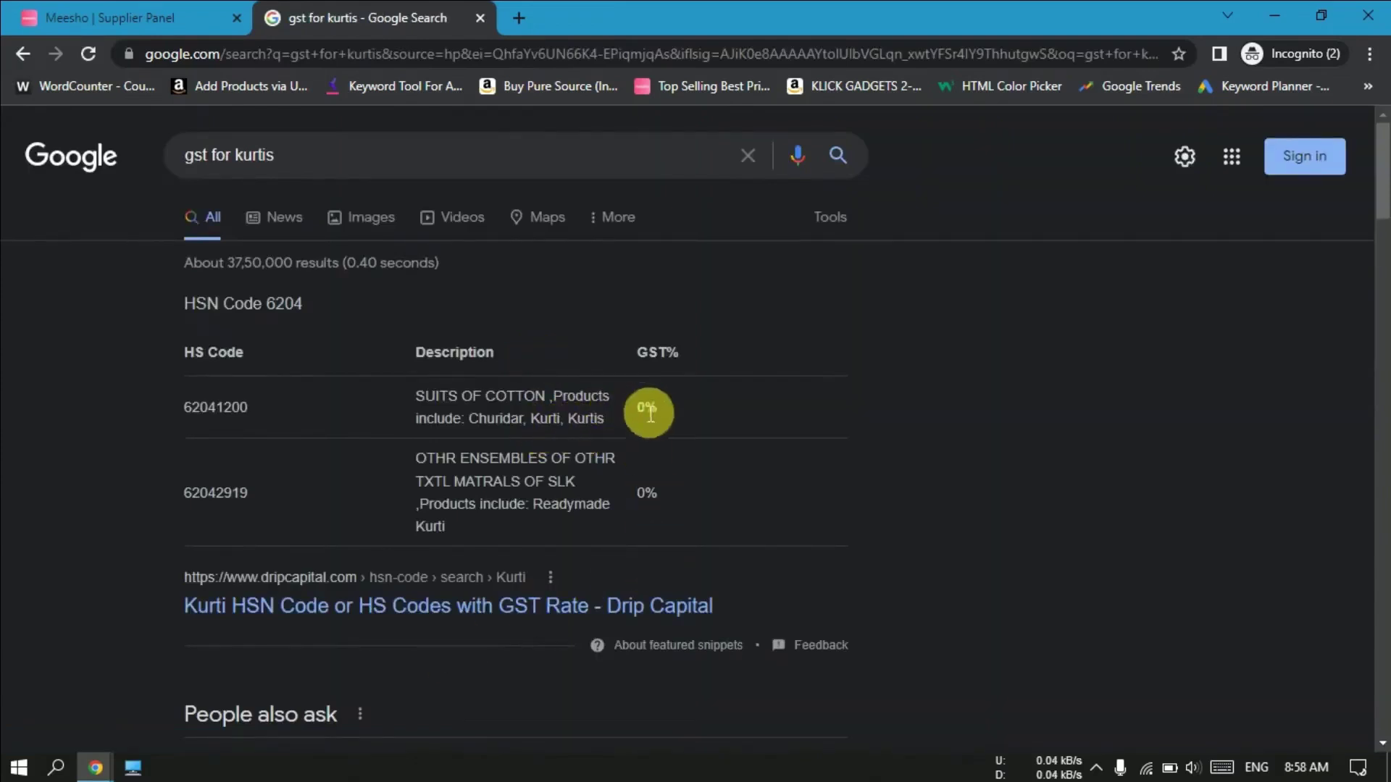
left_click_drag(634, 406, 671, 404)
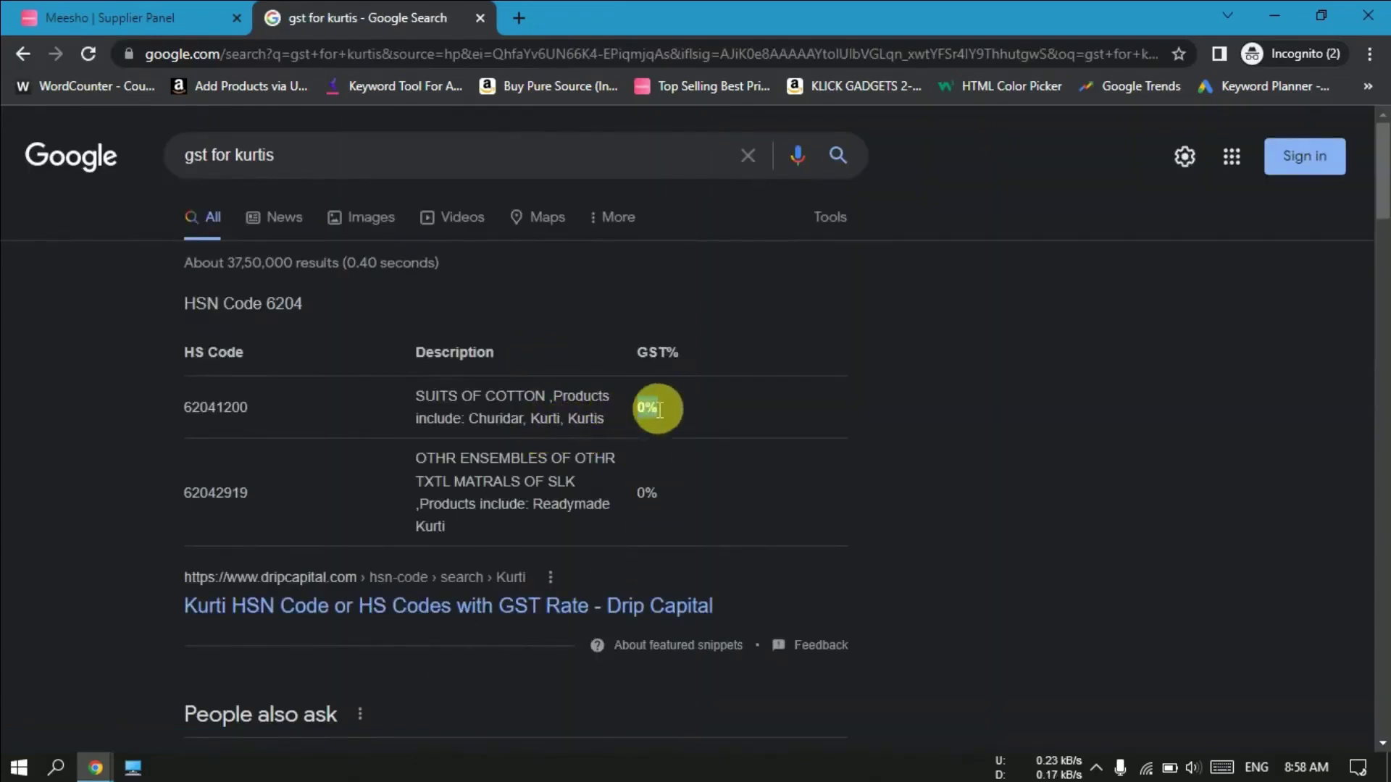
Return to the Meesho Supplier Panel and set the product's GST to 0
left_click(199, 14)
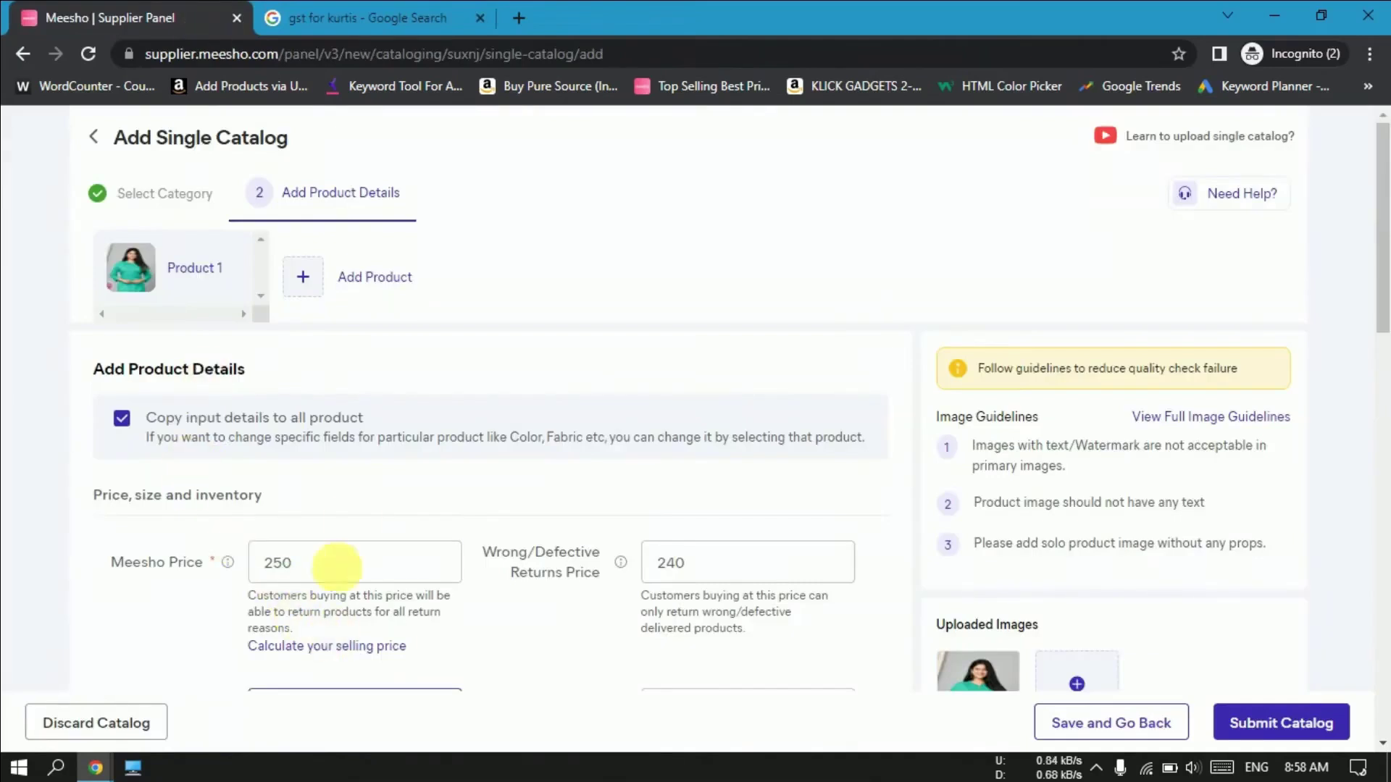
scroll(351, 521, "down", 8)
scroll(341, 360, "up", 4)
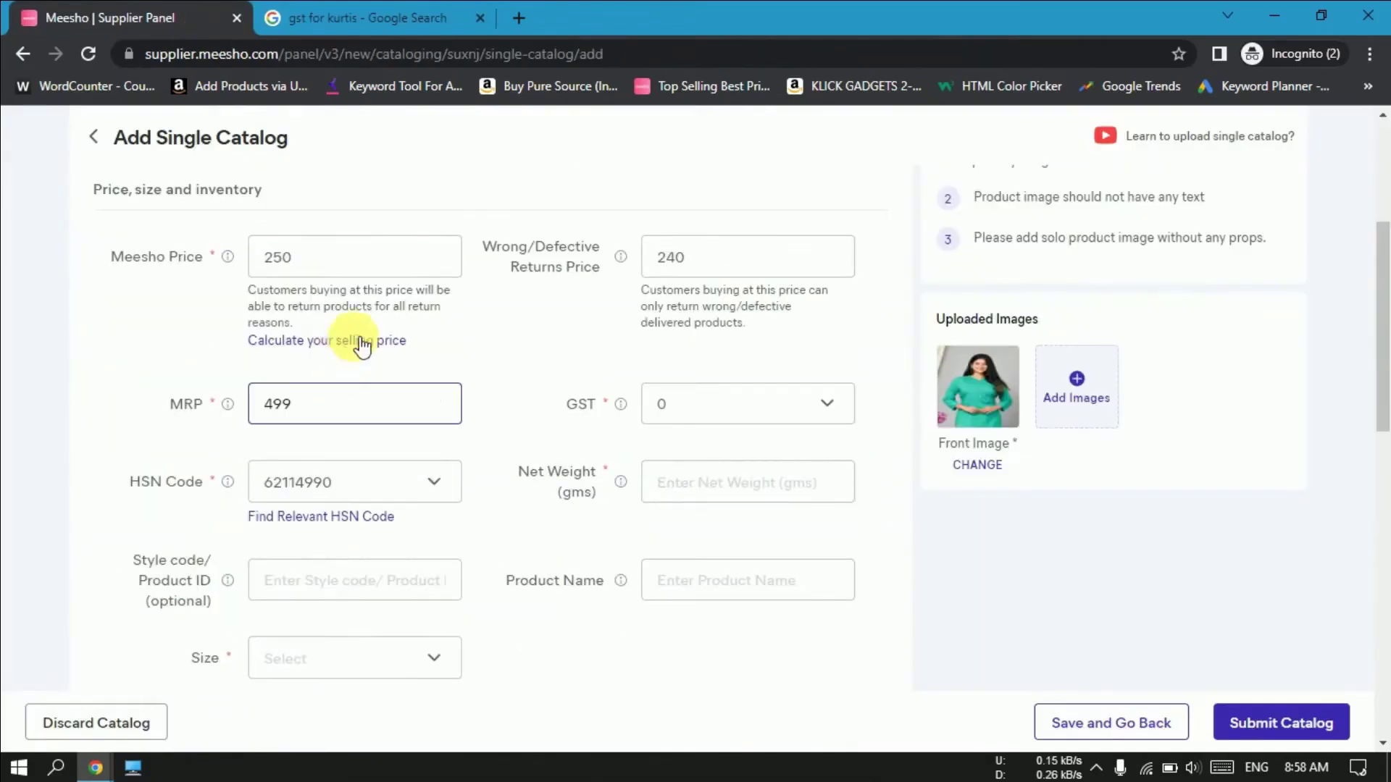
left_click(662, 404)
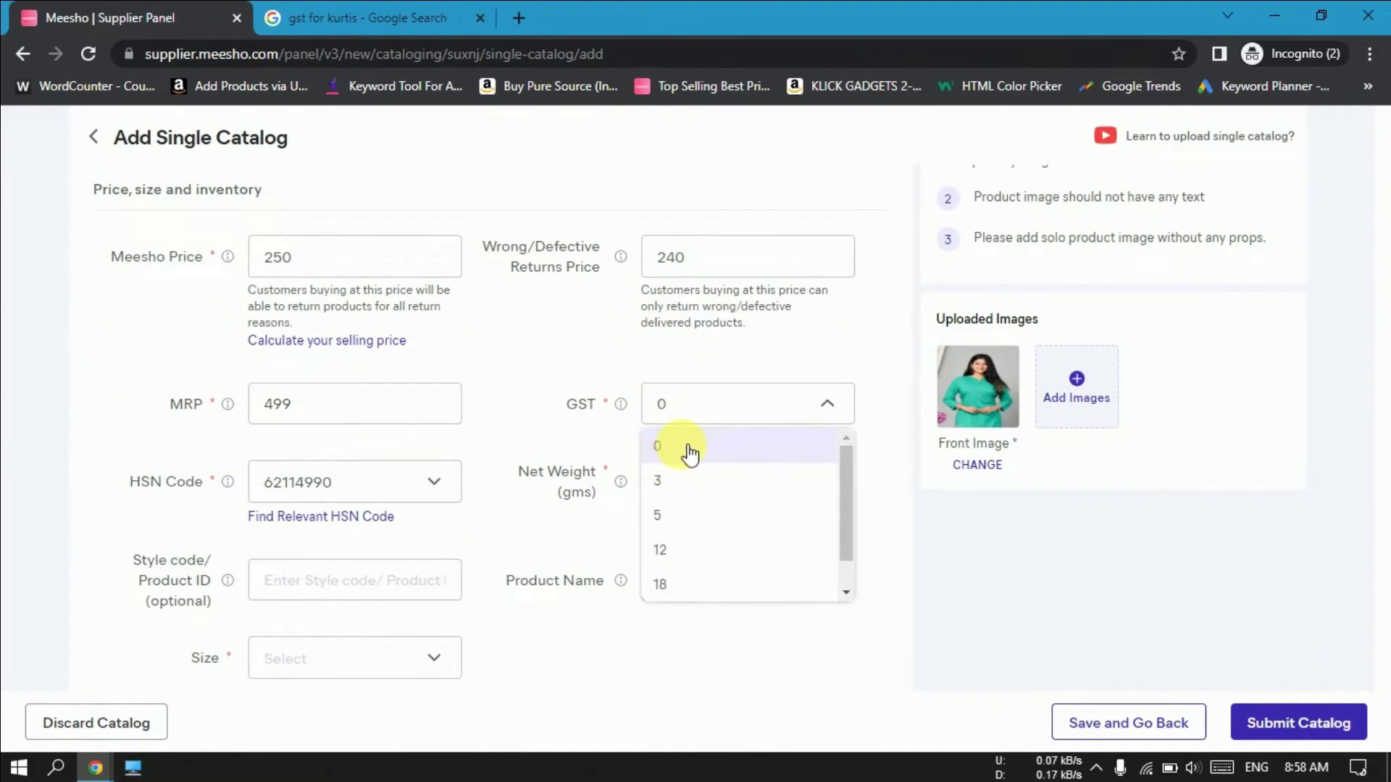
left_click(685, 453)
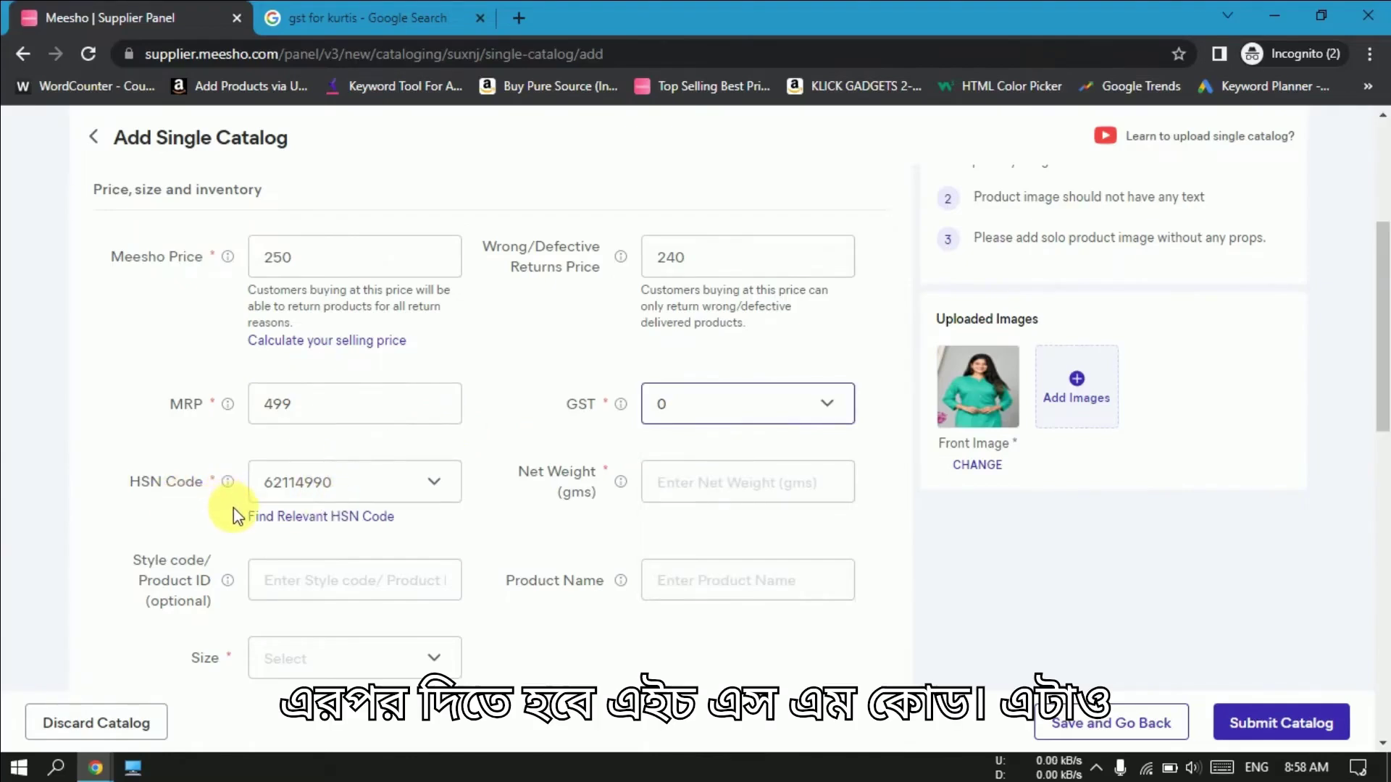
Search Google for "hsn for kurtis" to look up the HSN codes that apply to kurtis
left_click(319, 18)
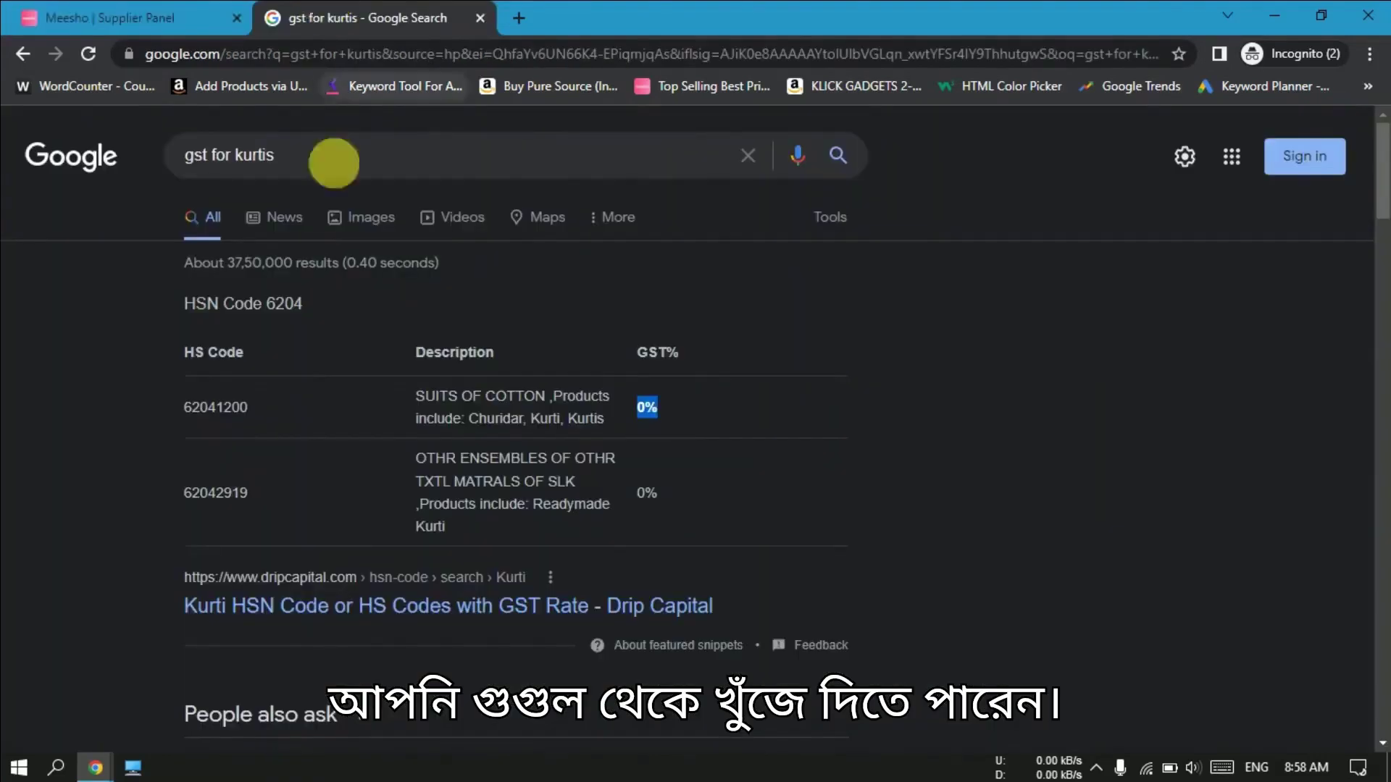
left_click(200, 167)
left_click_drag(200, 166, 163, 174)
type("hsn")
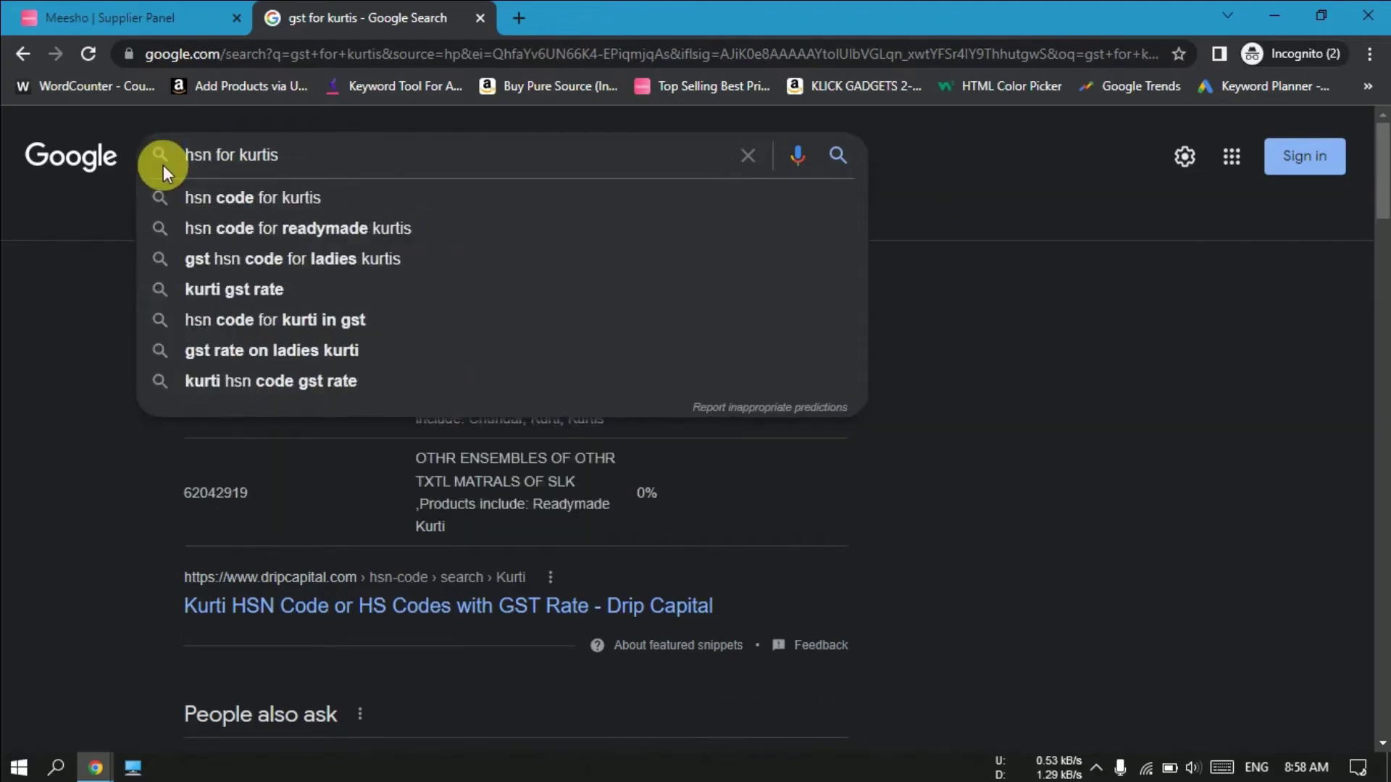
key("Return")
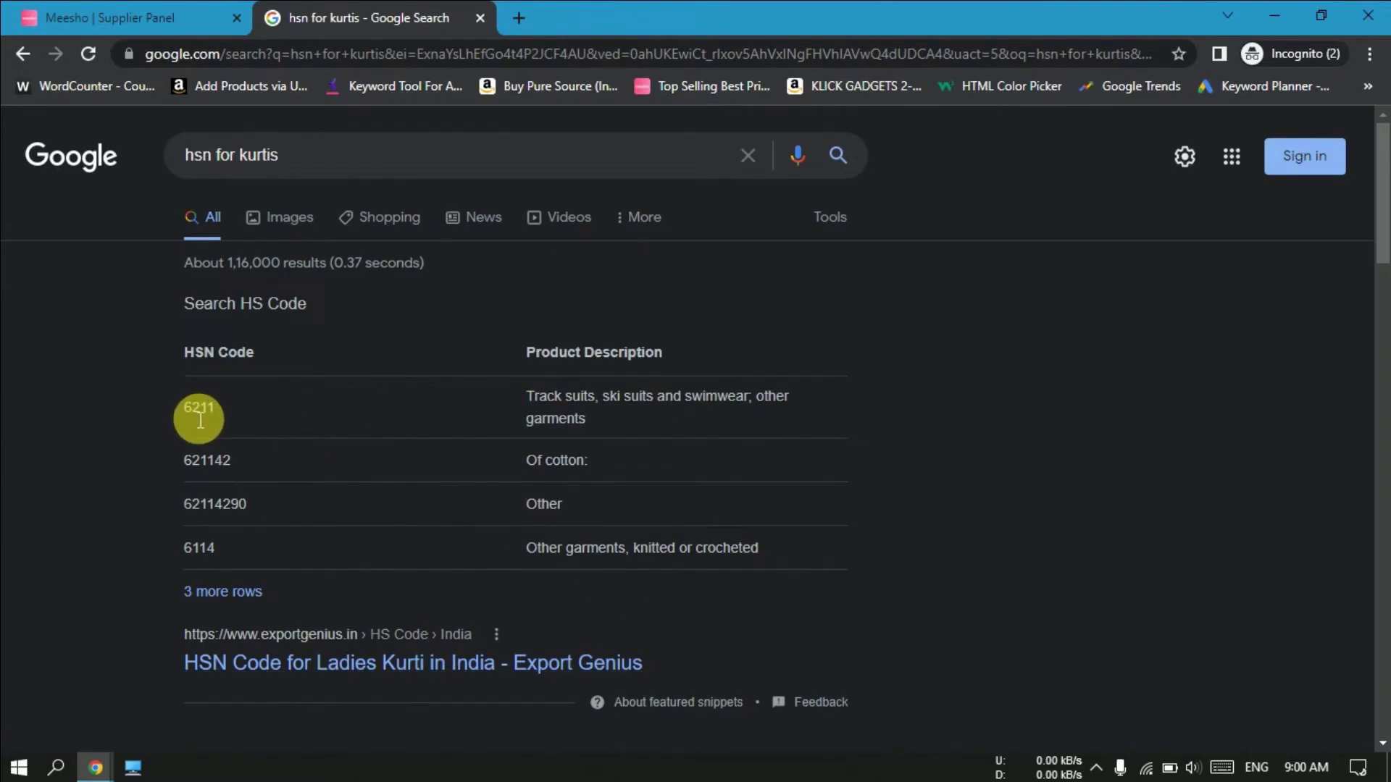
Back in the Meesho Supplier Panel, set the HSN Code to 6211 and the Net Weight to 300 gms
left_click(114, 15)
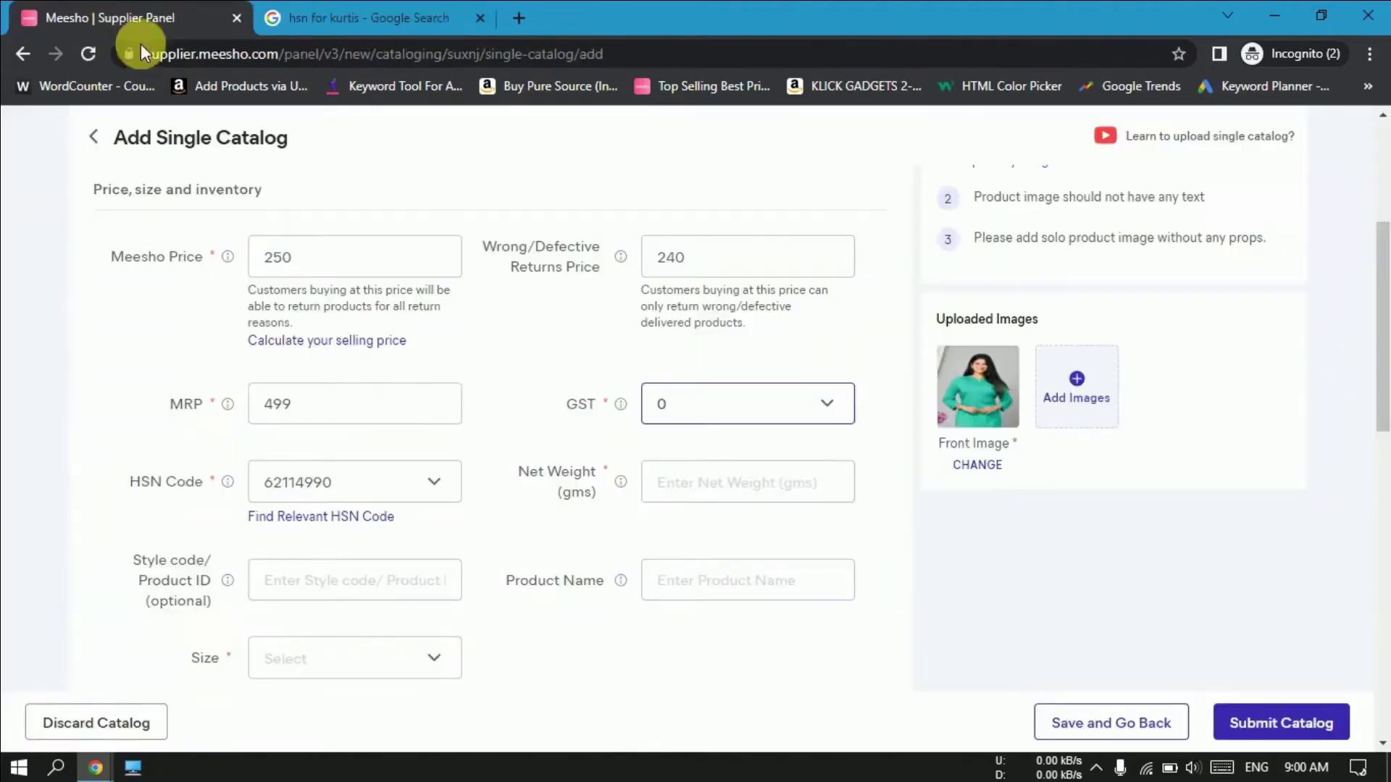
left_click(339, 500)
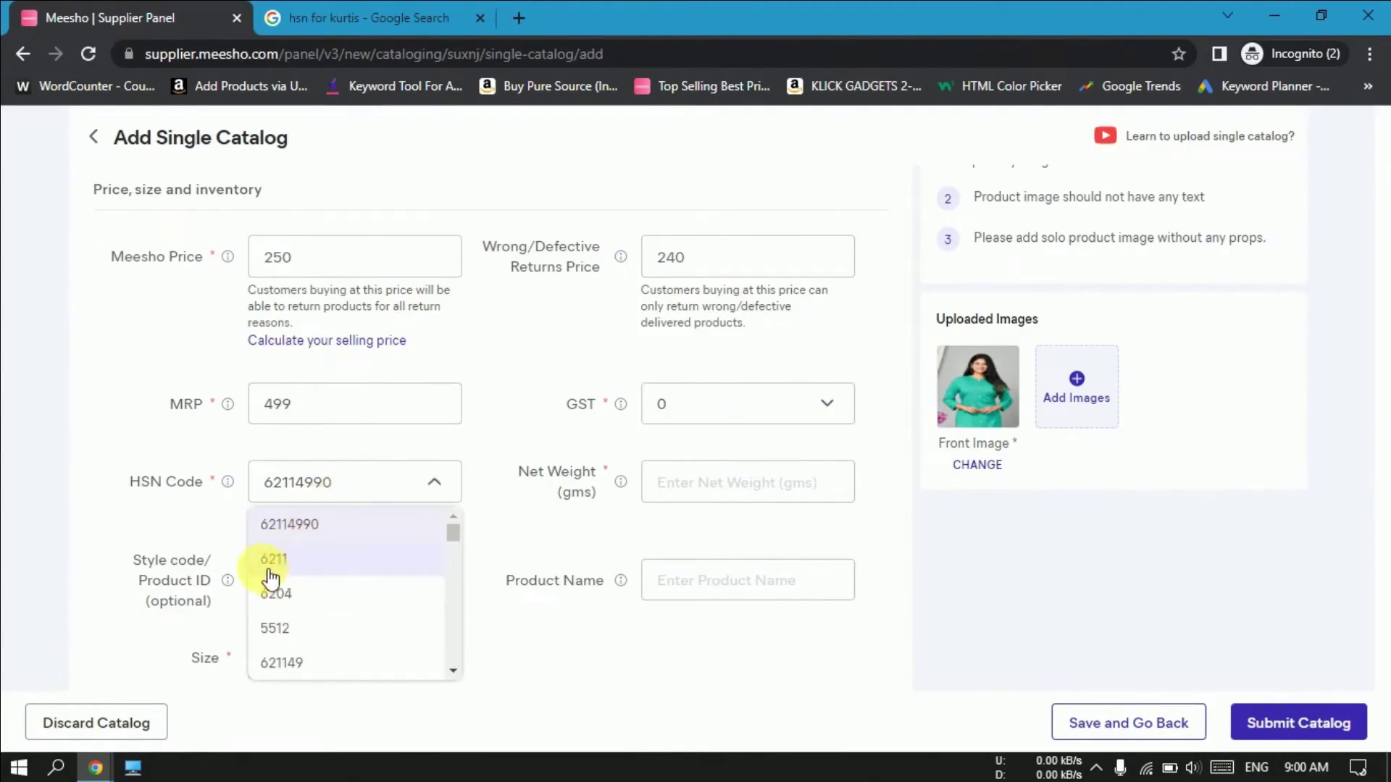
left_click(281, 564)
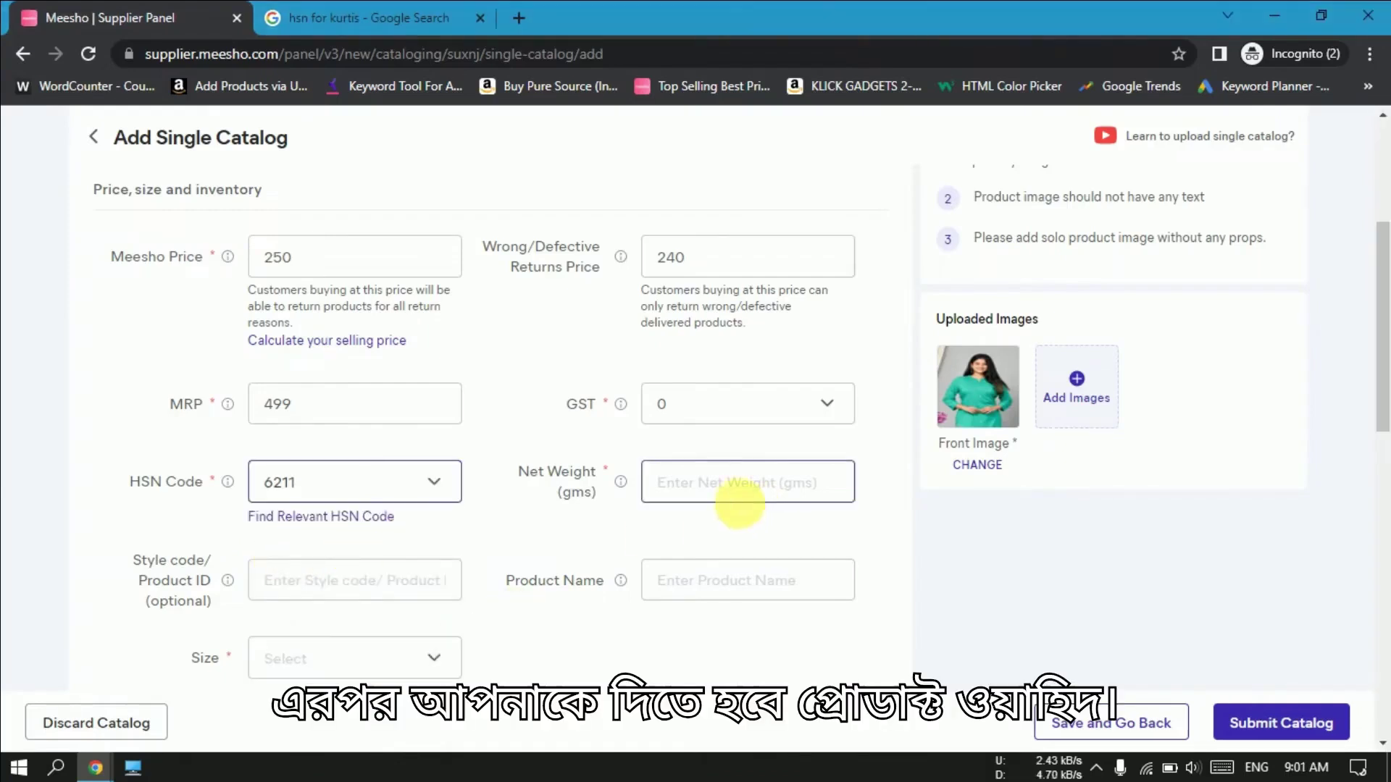
left_click(745, 490)
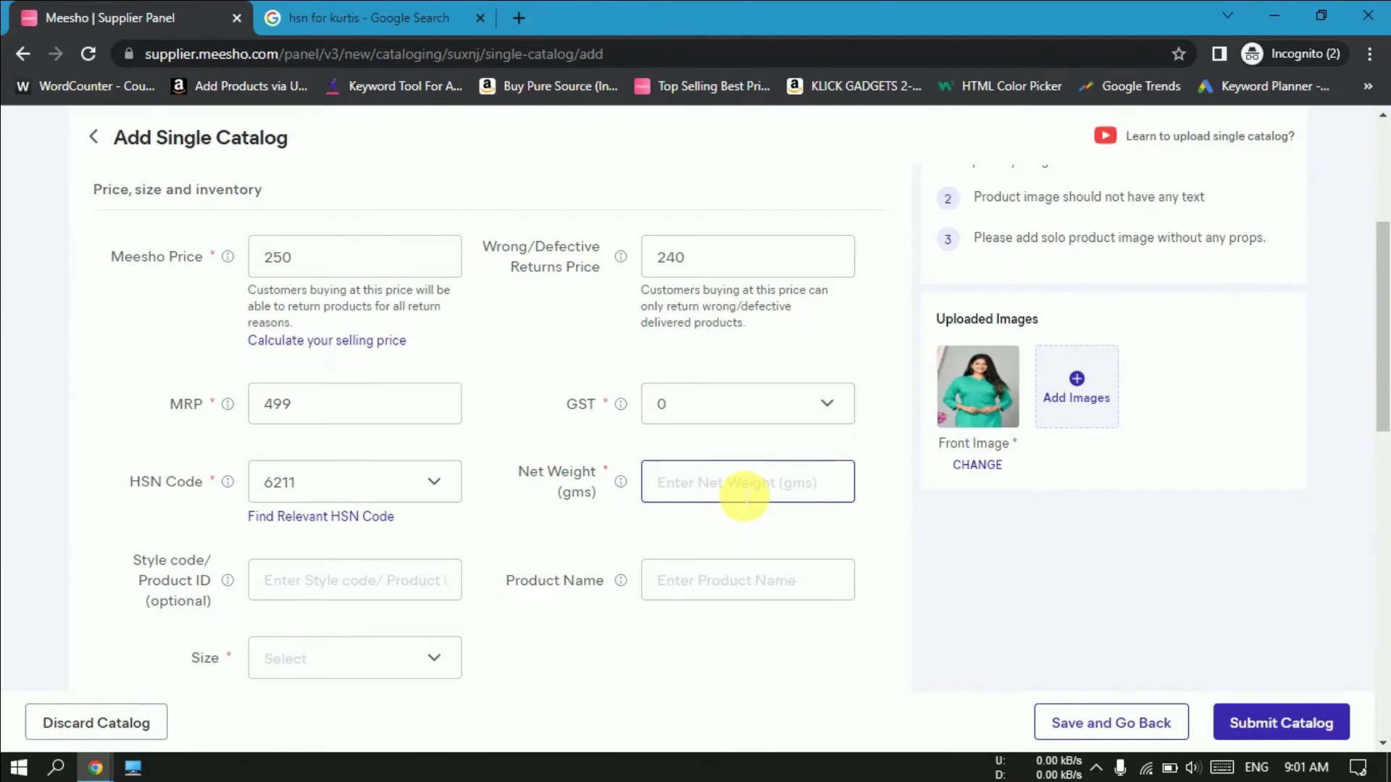
type("300")
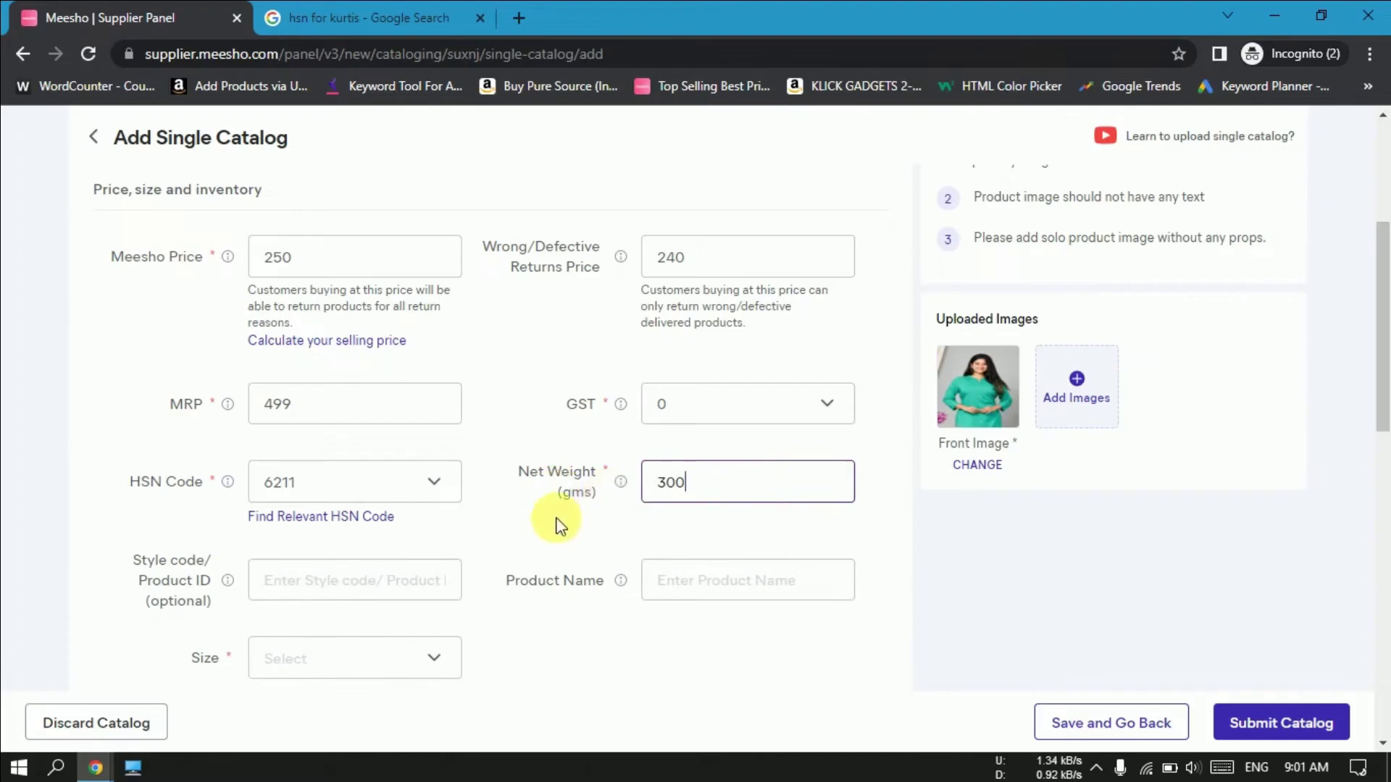
Enter GR-KR-01 as the product's Style code/Product ID
left_click_drag(1384, 319, 1378, 398)
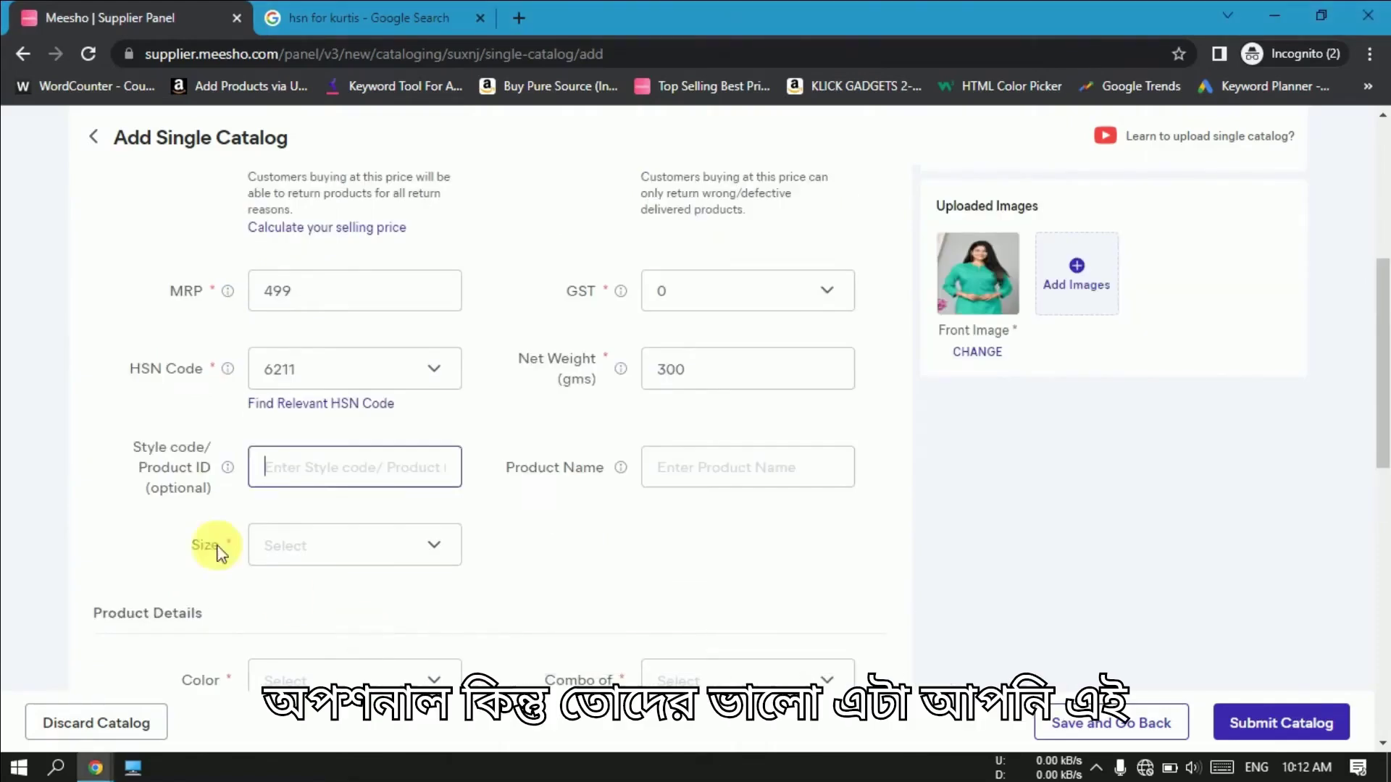
mouse_move(228, 471)
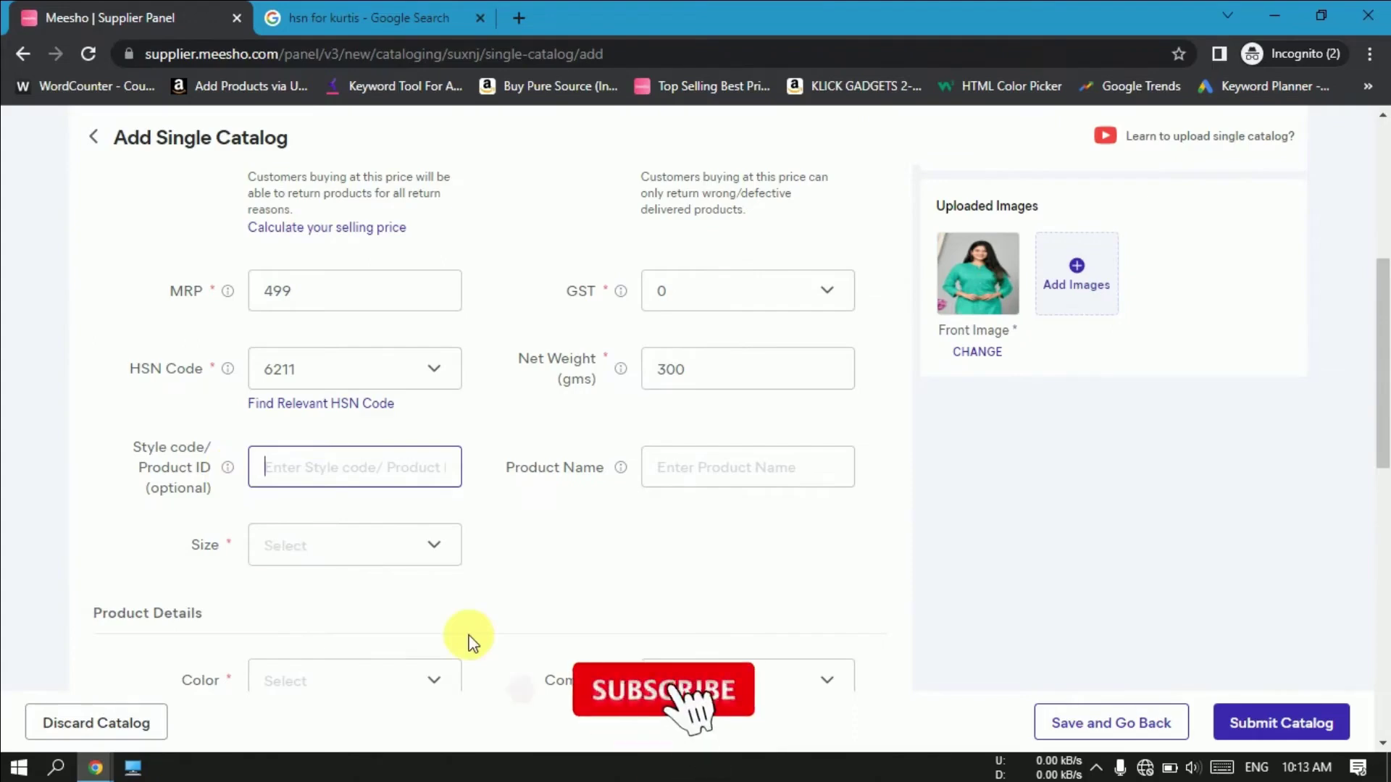
type("GR")
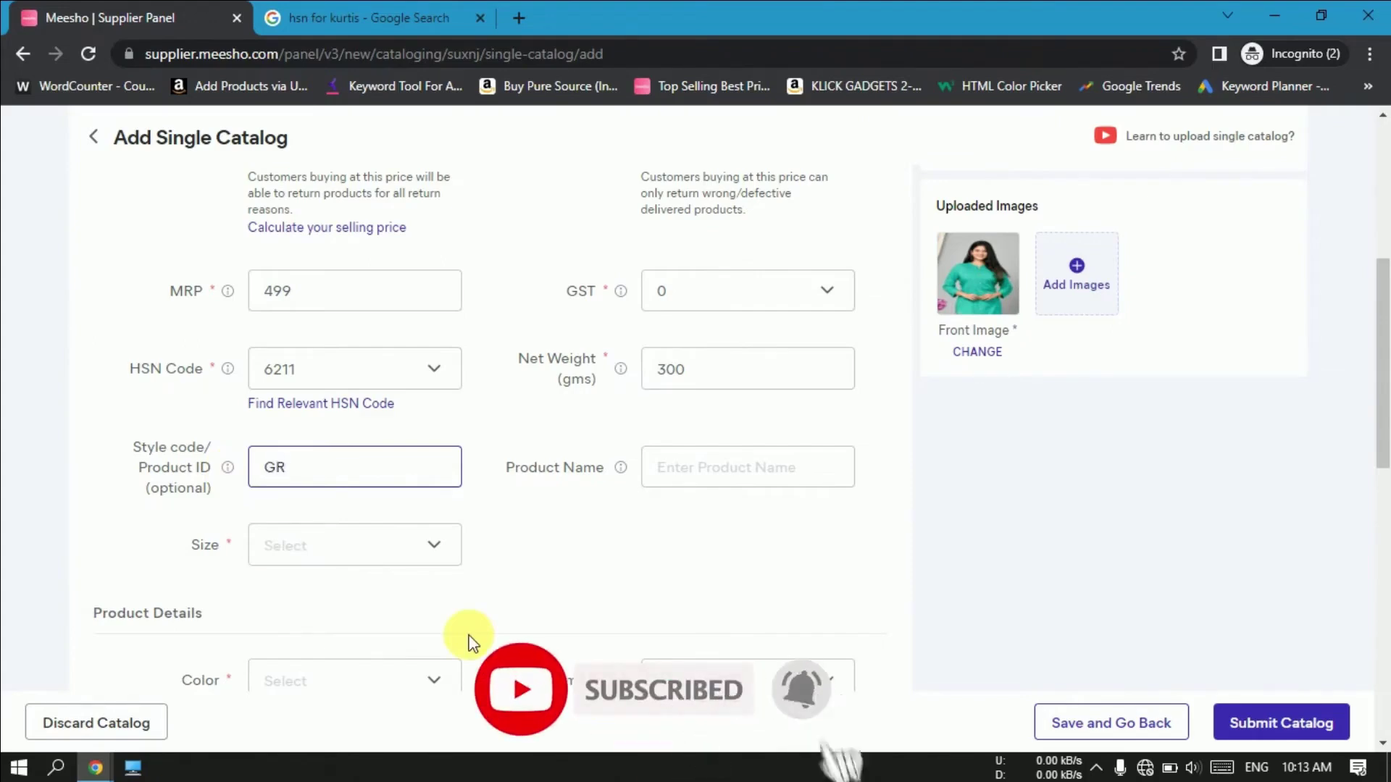
type("-")
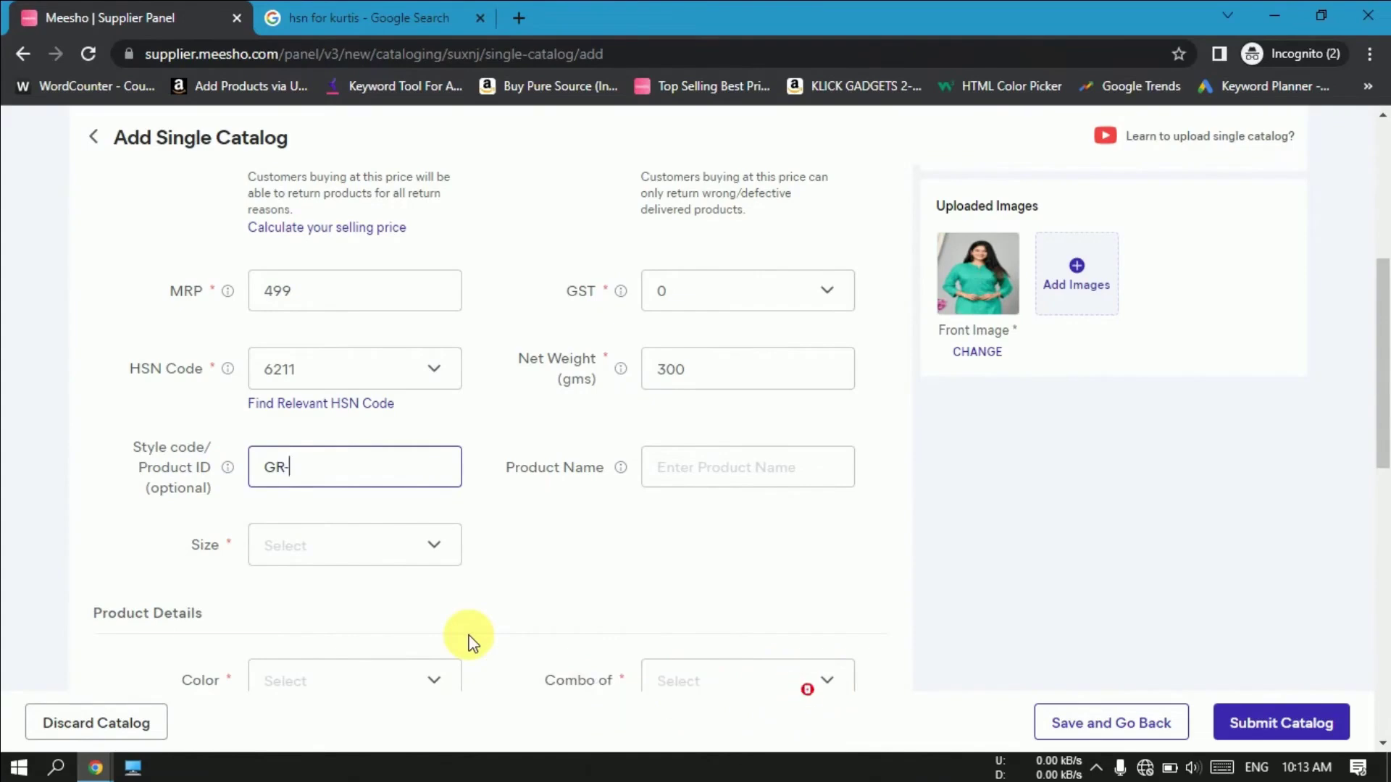
type("KR-01")
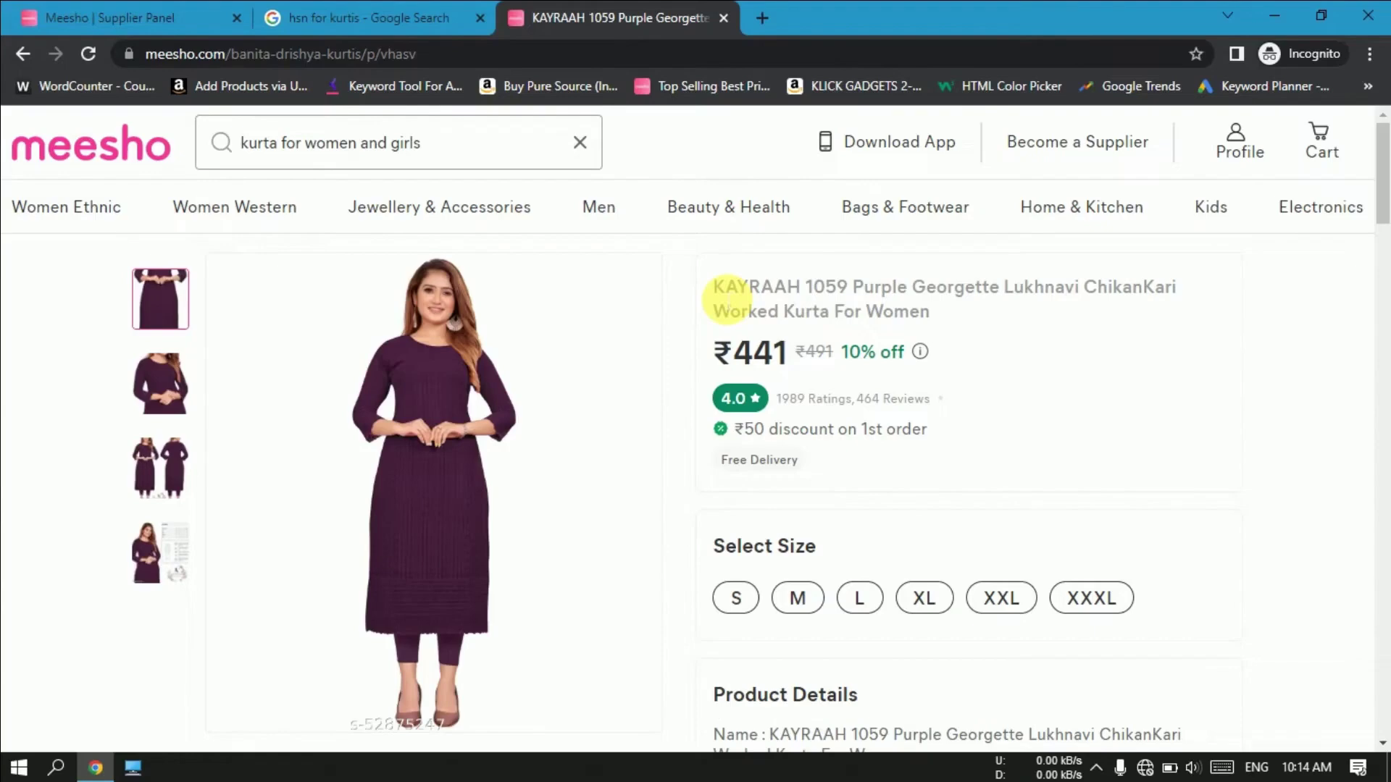
Copy "Purple Georgette Lukhnavi ChikanKari Worked Kurta For Women" from the Meesho listing's title into the catalog's Product Name
left_click(513, 647)
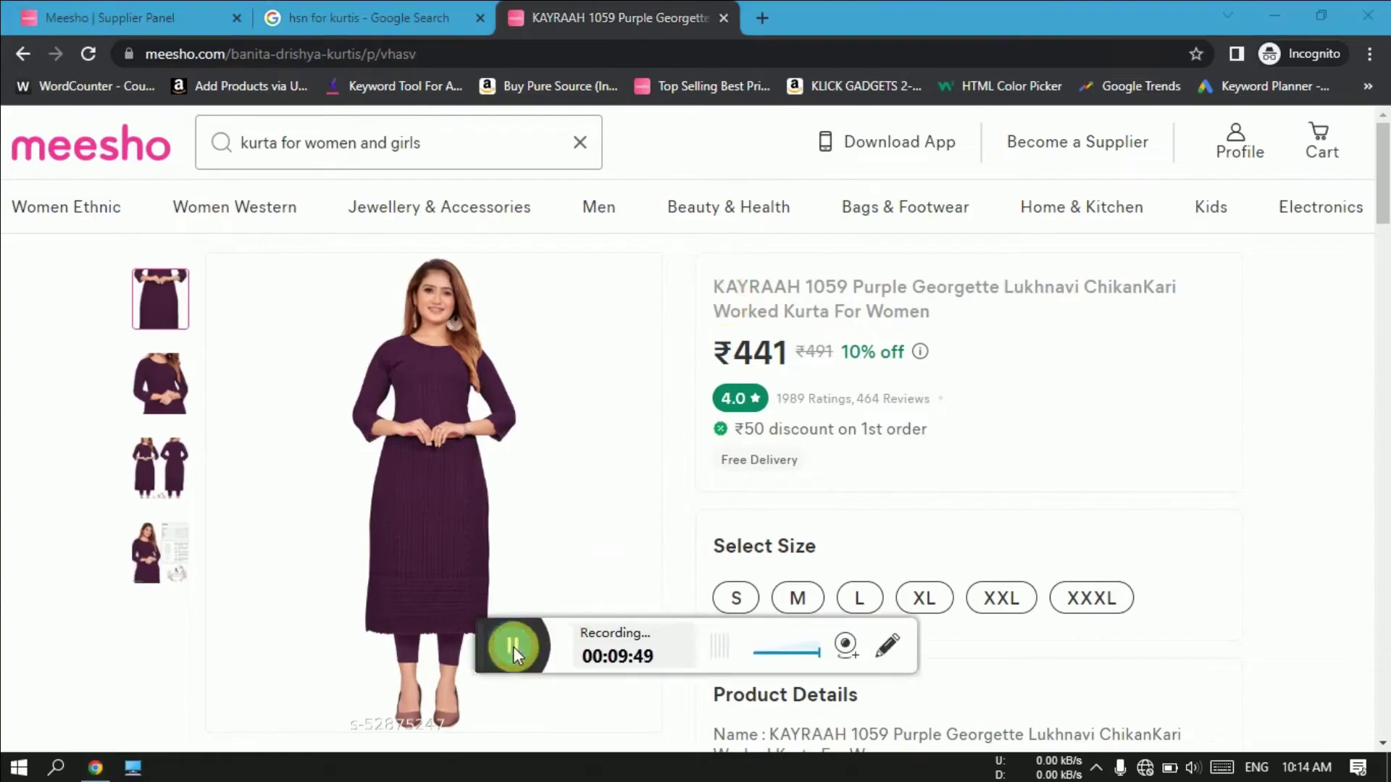
left_click(463, 644)
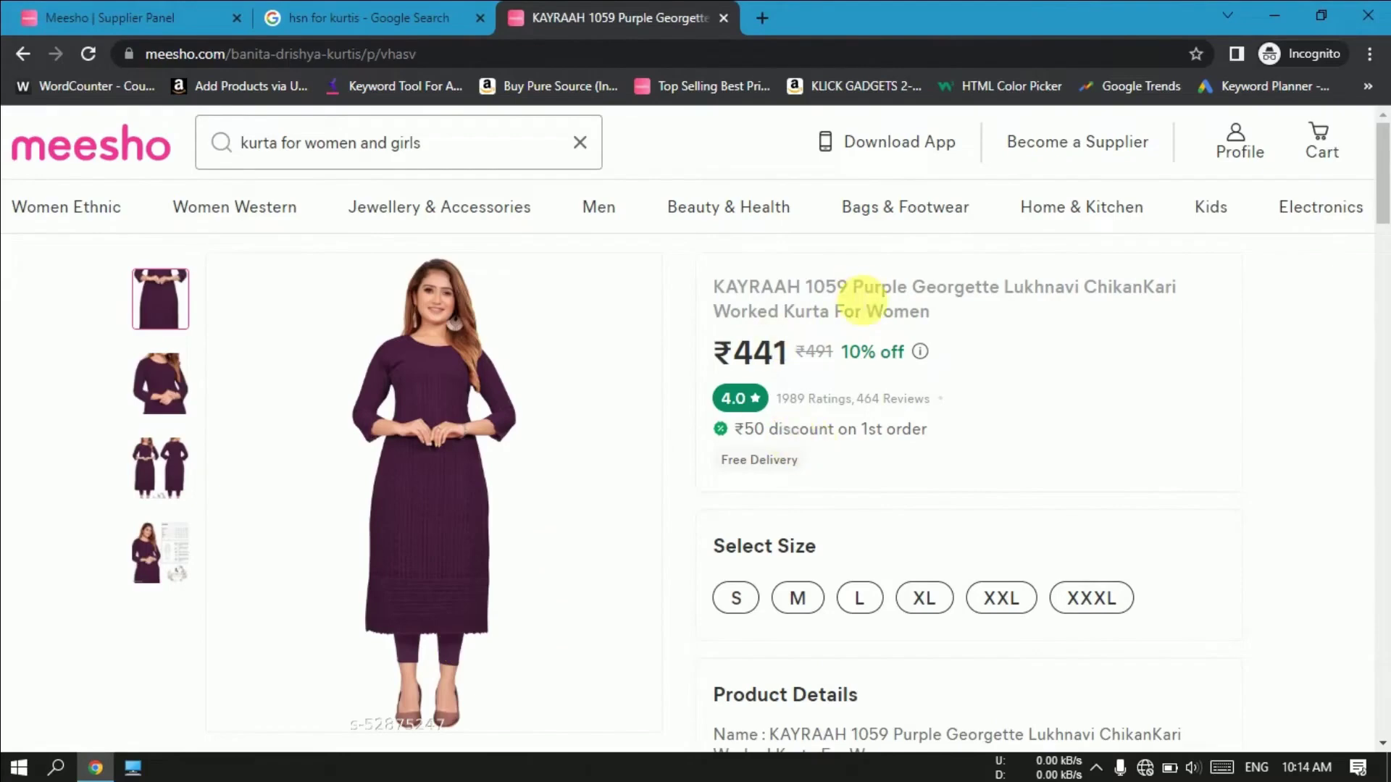
left_click_drag(853, 287, 938, 315)
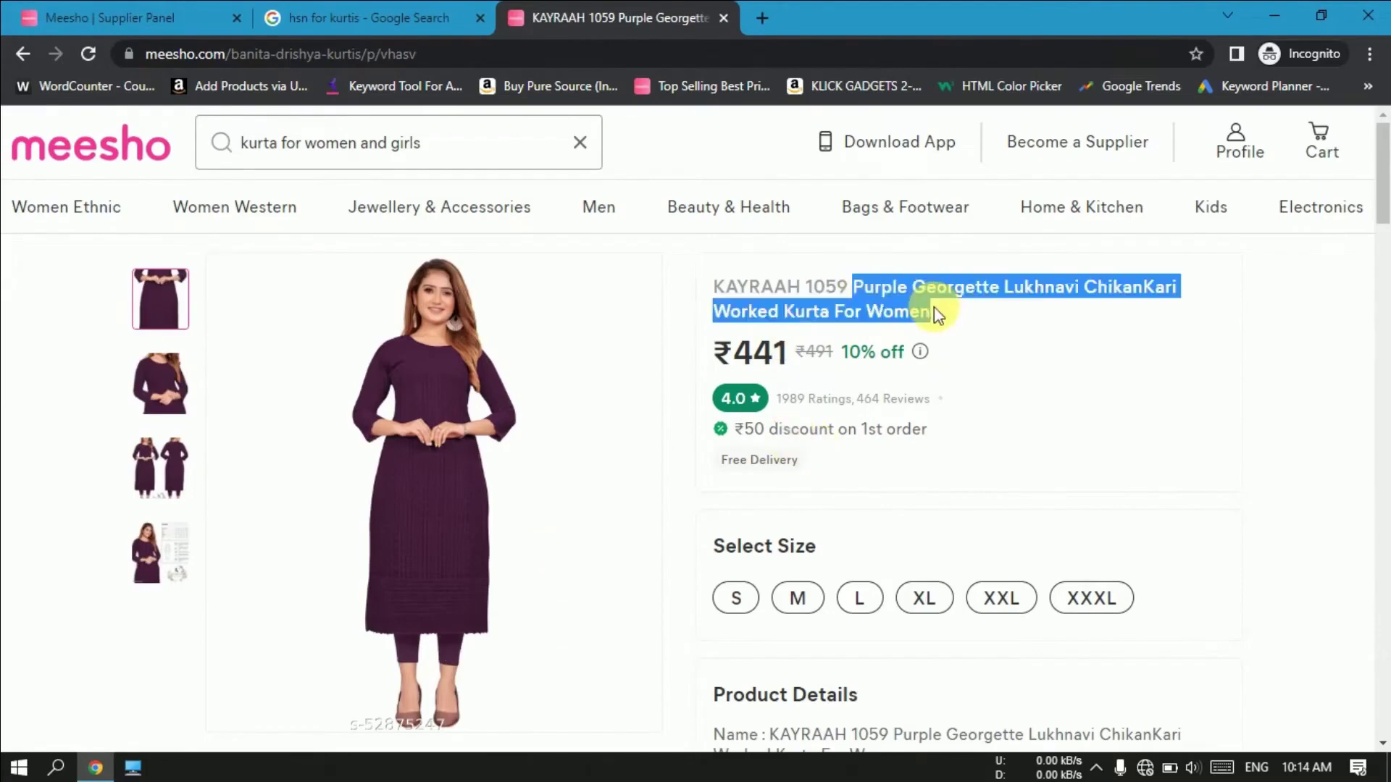
left_click(49, 20)
left_click(665, 464)
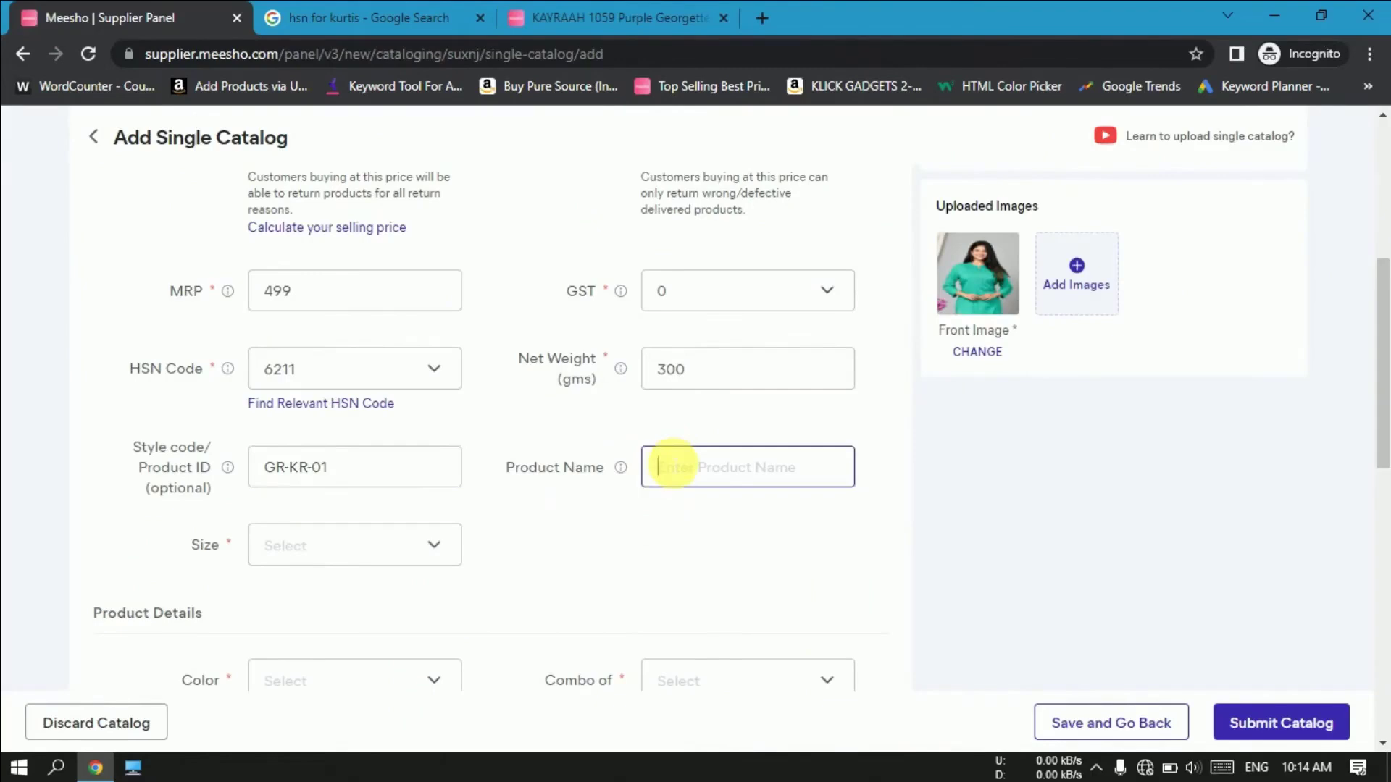
key("ctrl+v")
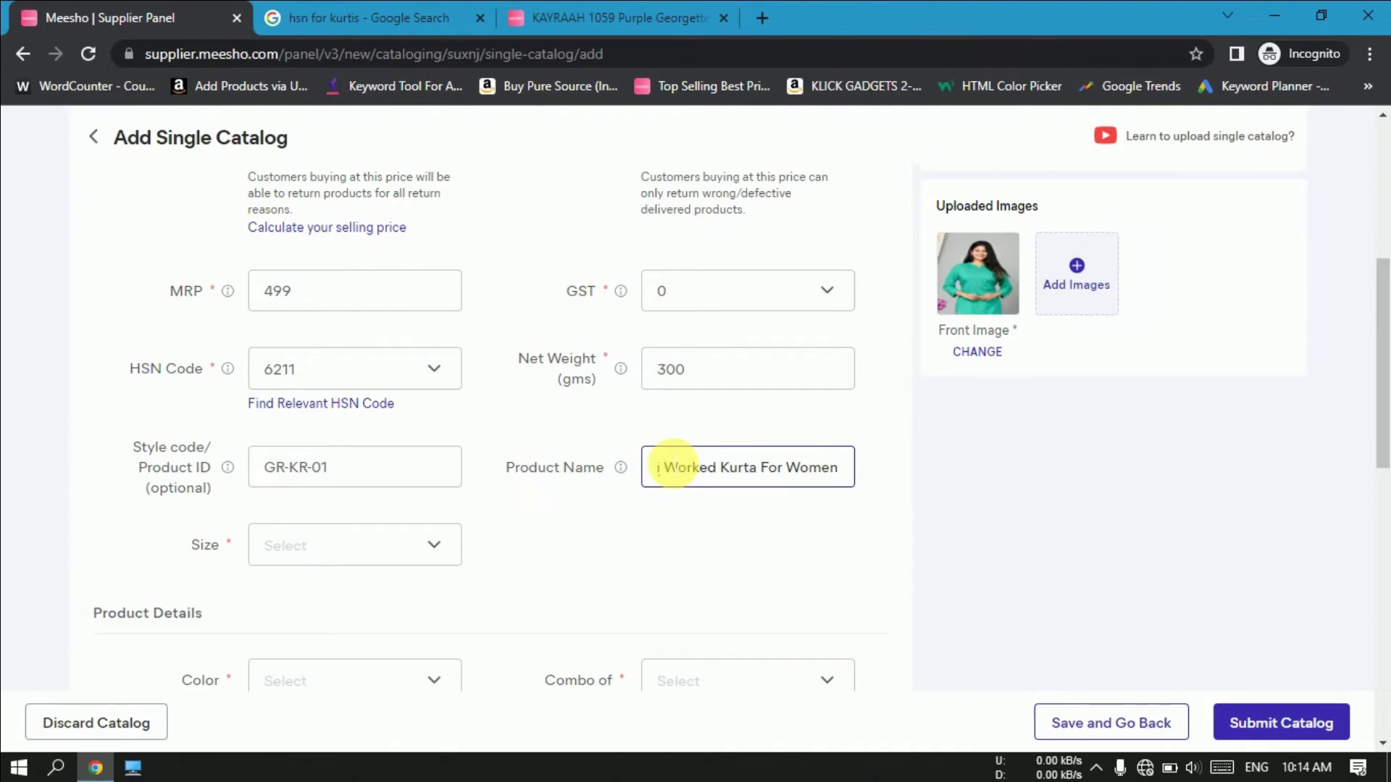
Choose S and M as the product's available sizes and apply the selection
mouse_move(493, 673)
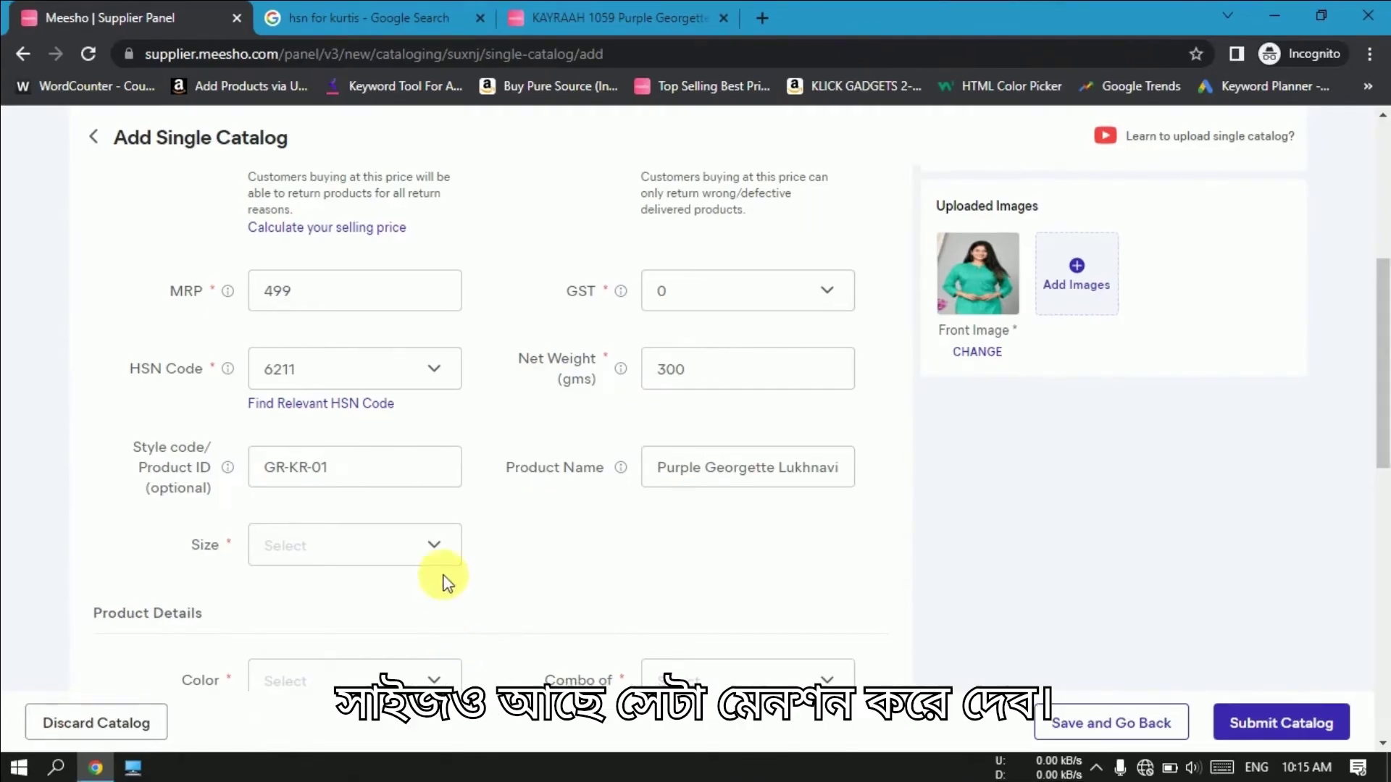
left_click(435, 543)
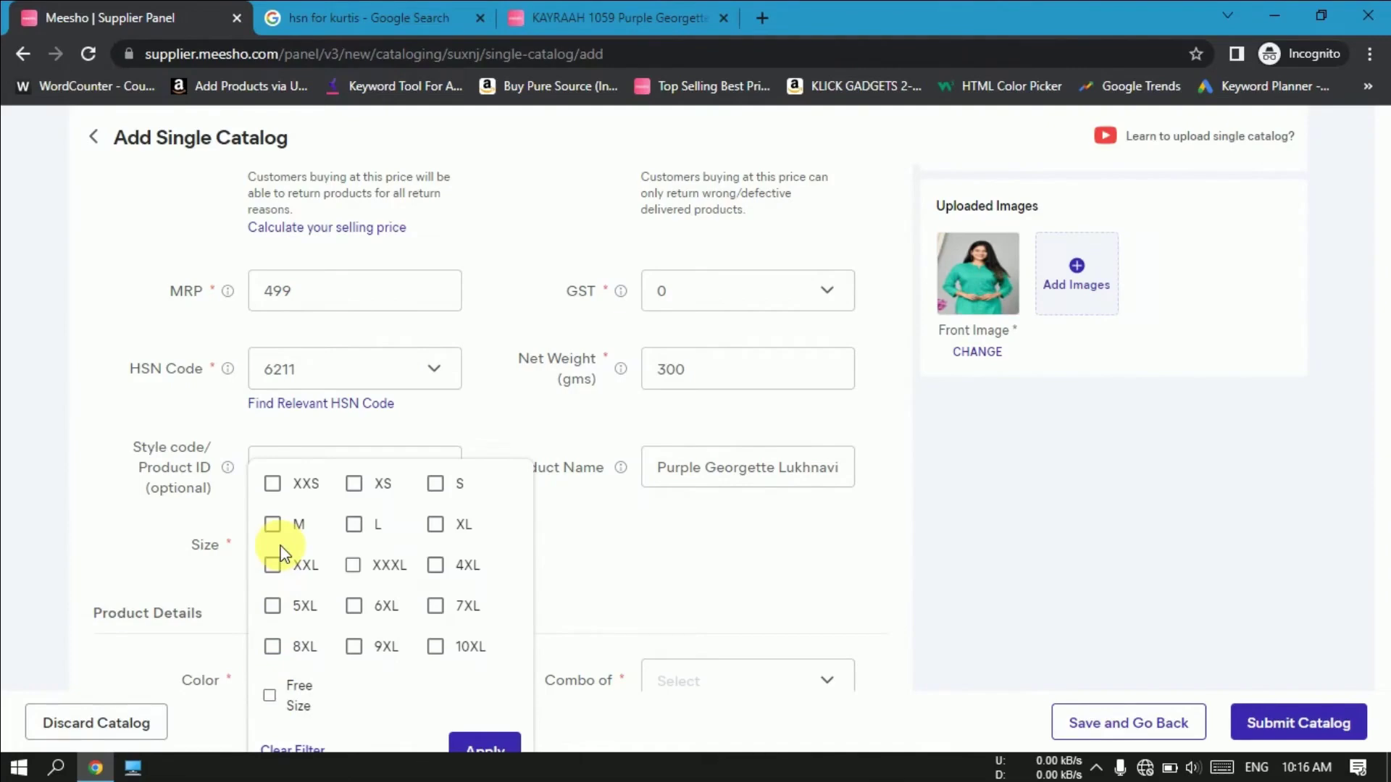
left_click(273, 523)
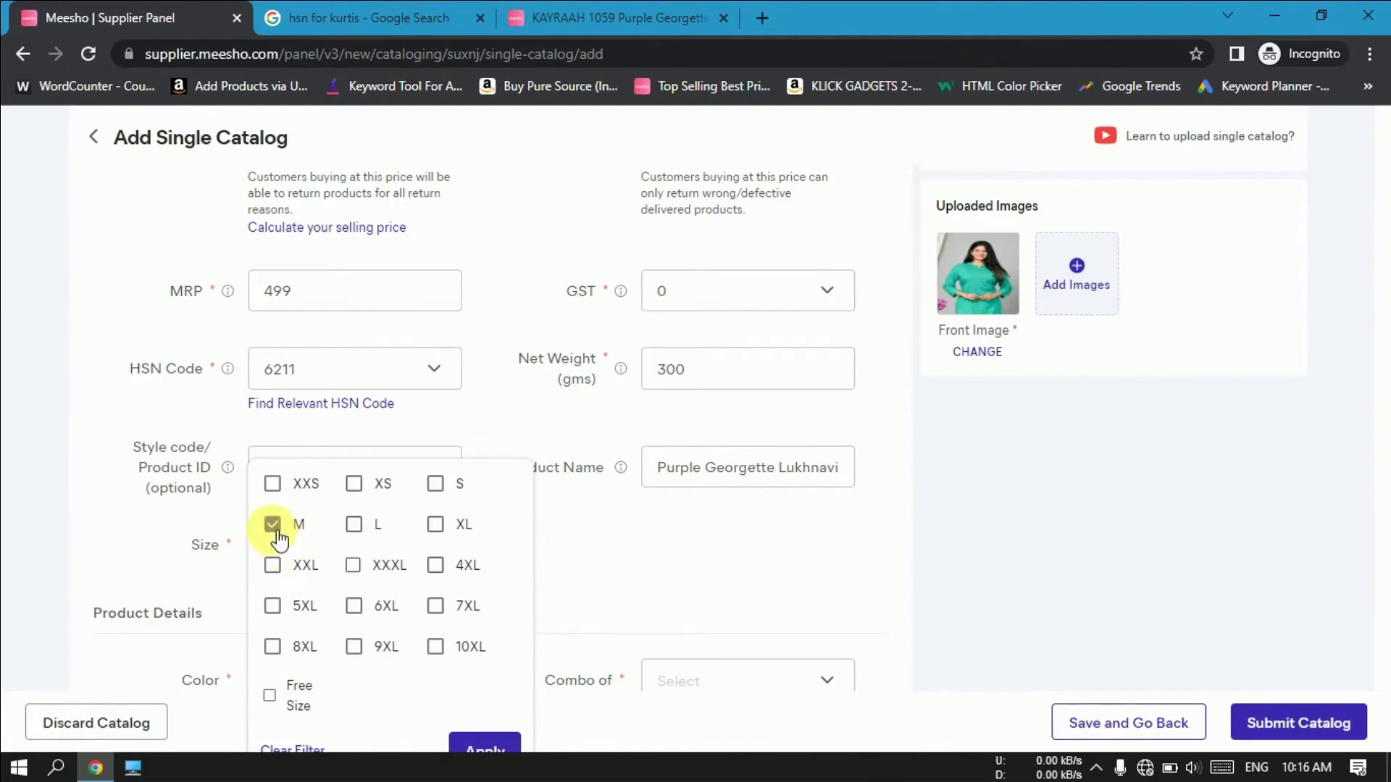
left_click(436, 484)
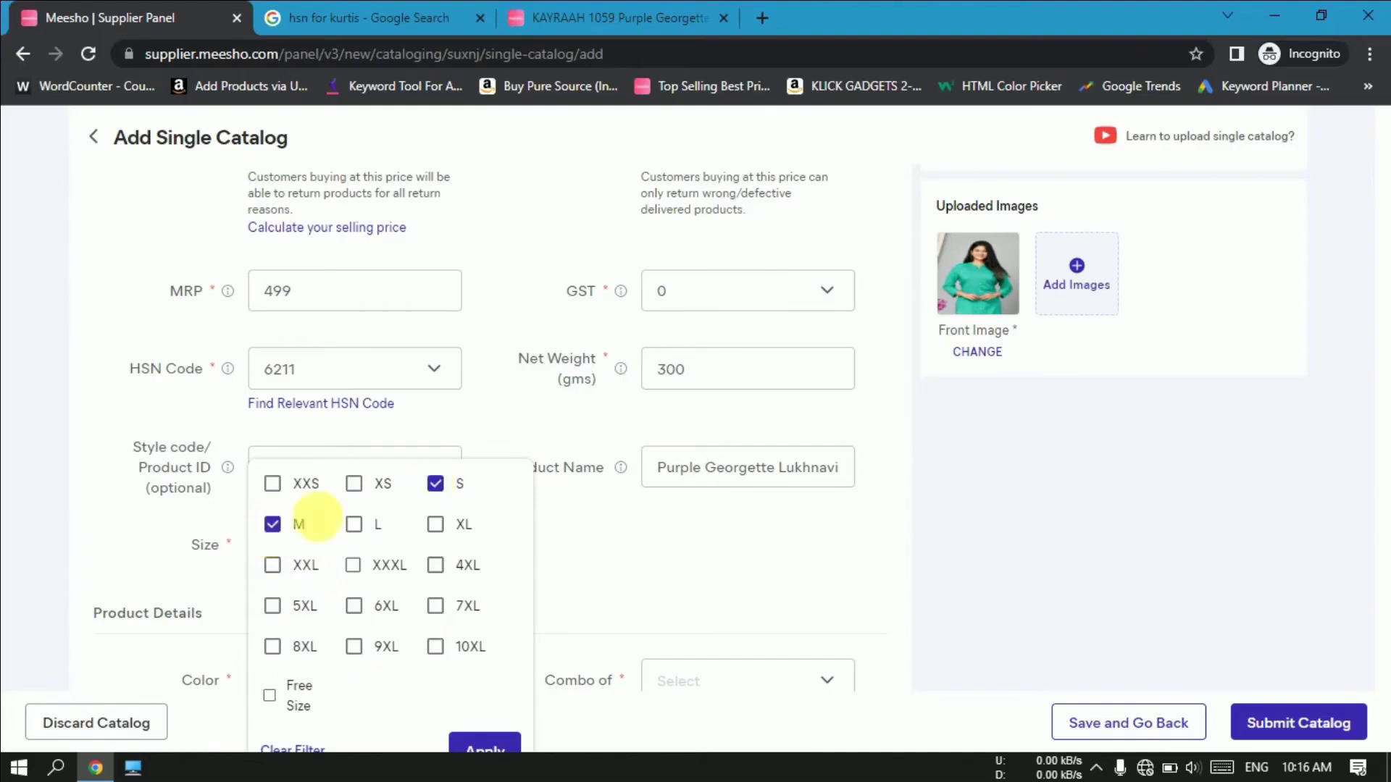
left_click(355, 526)
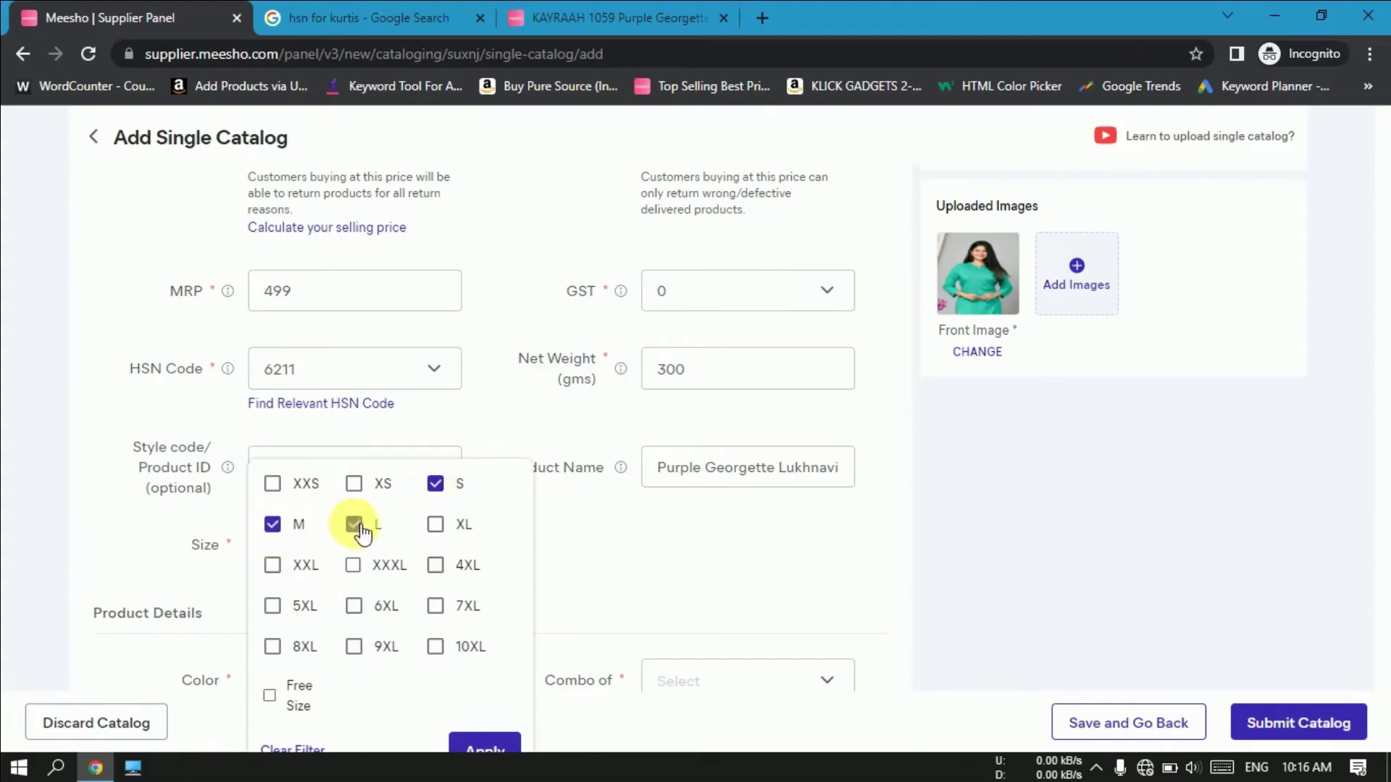
left_click(516, 743)
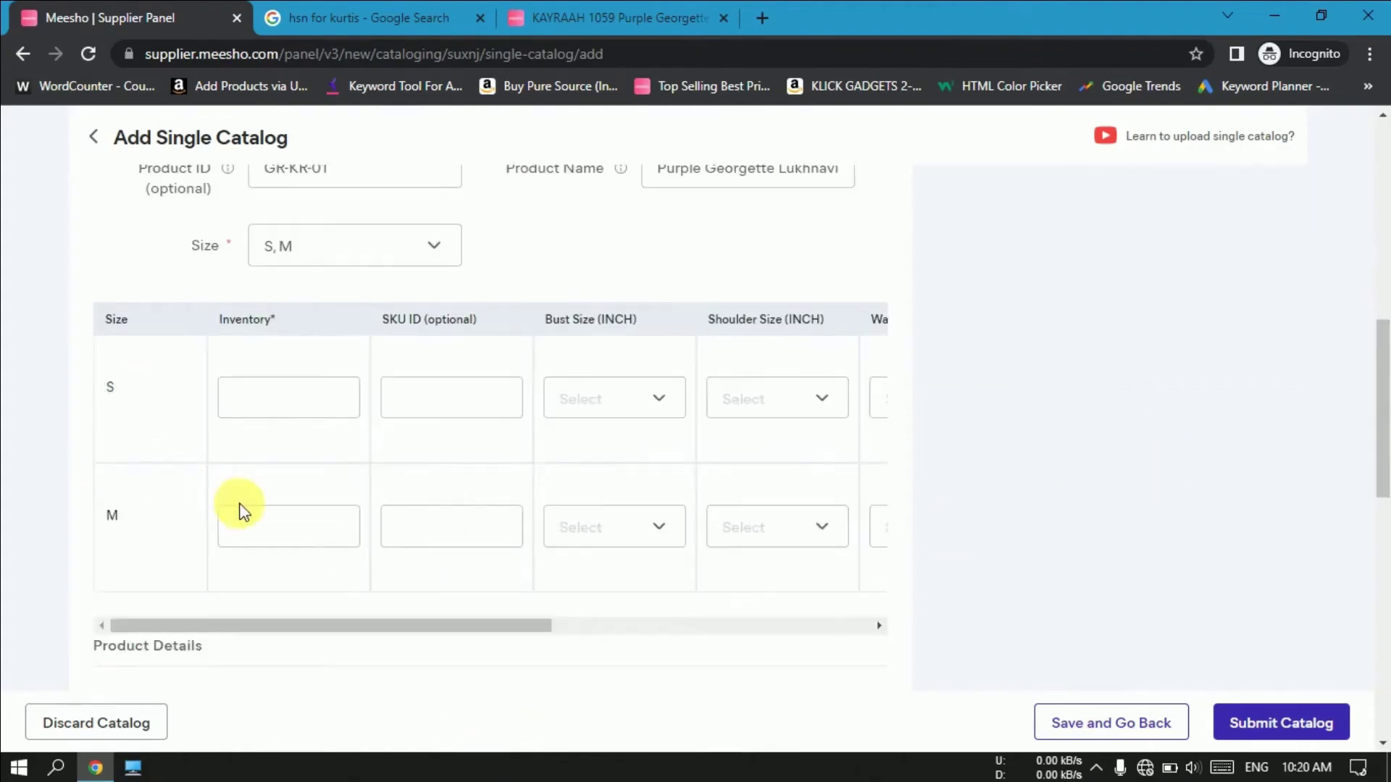
Enter an inventory of 10 for size S in the size table
left_click(246, 516)
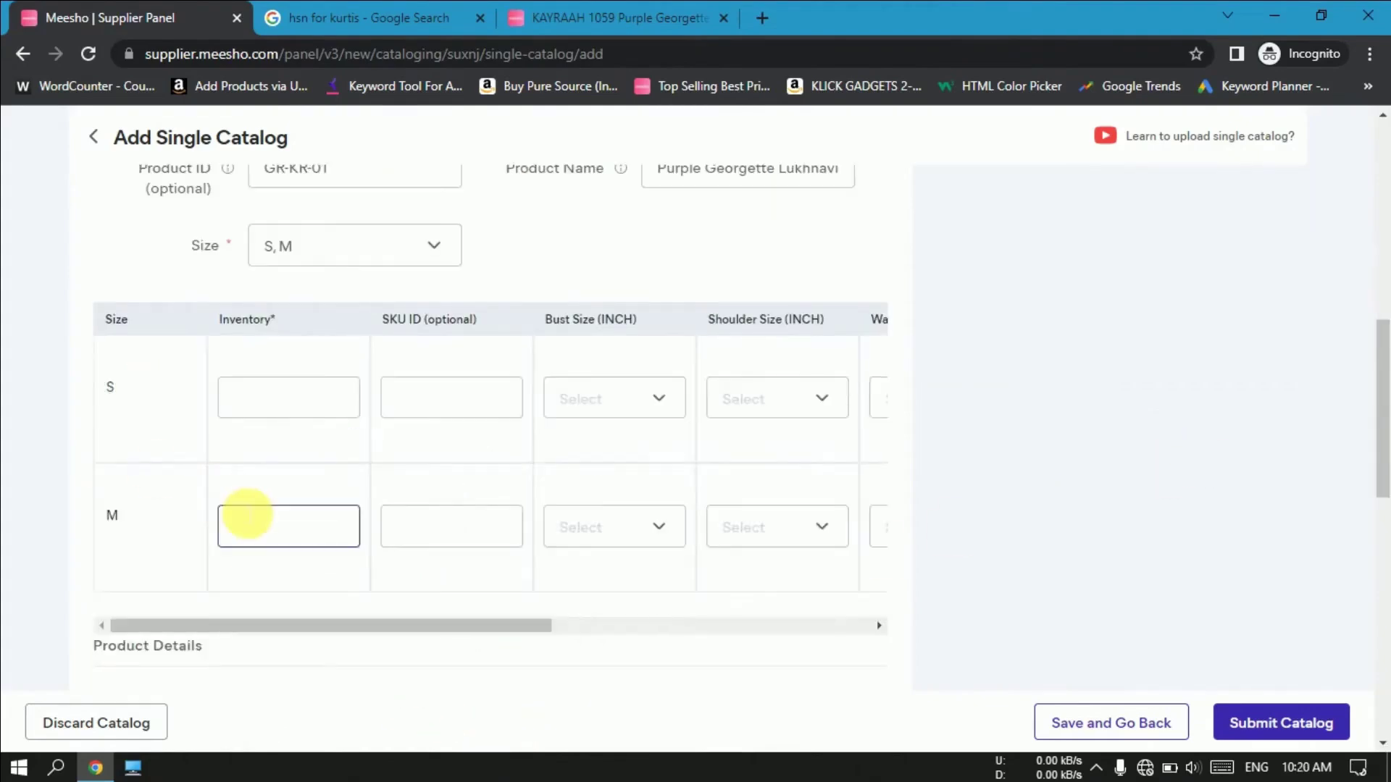
left_click(249, 404)
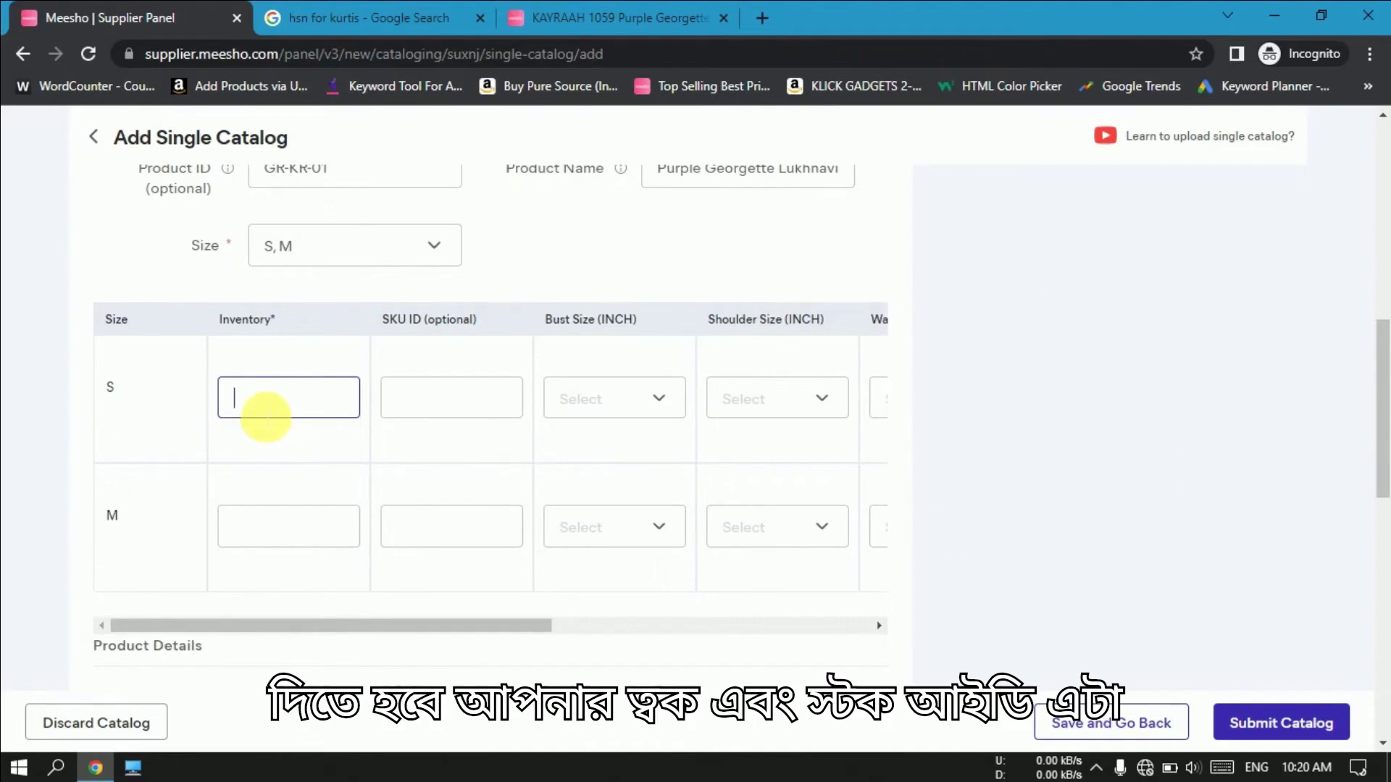
type("10")
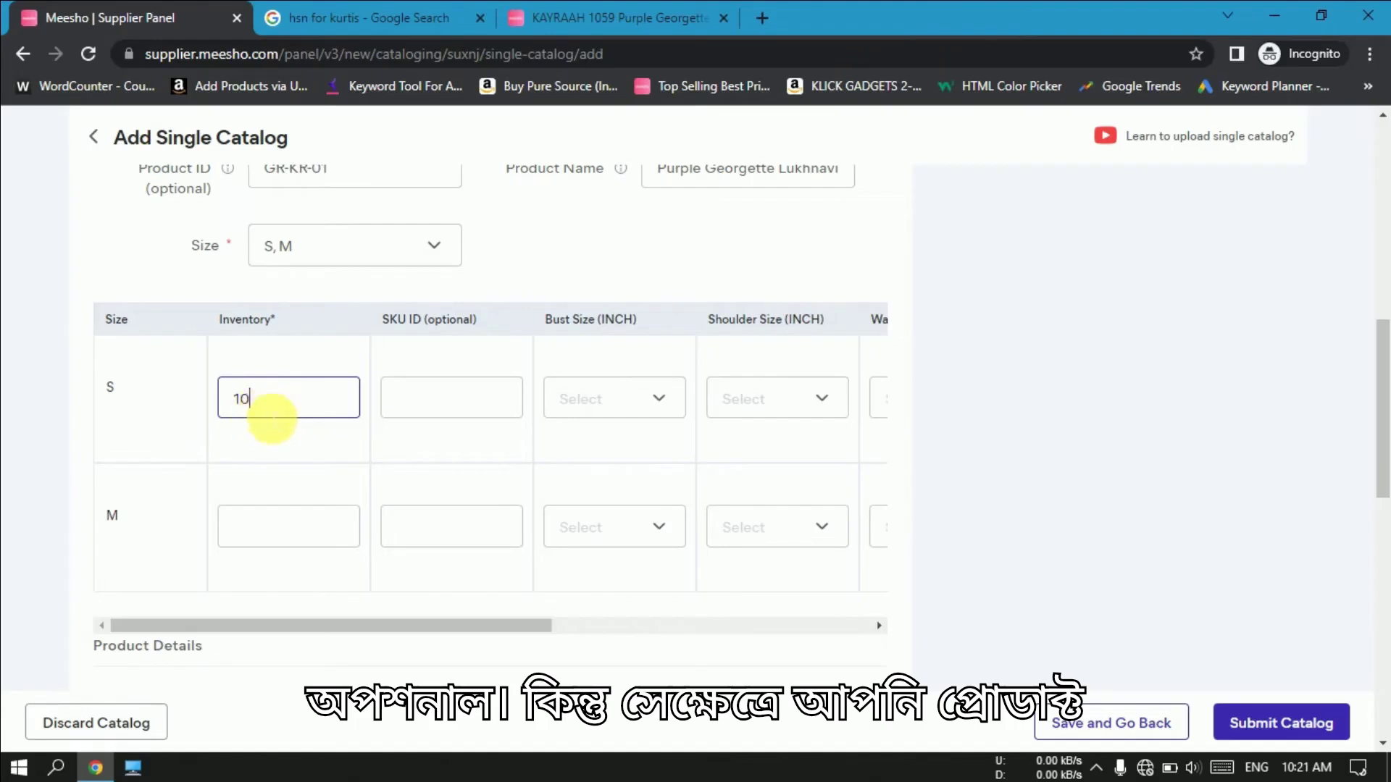
Reuse the product ID GR-KR-01 as the SKU ID for size S
left_click(409, 403)
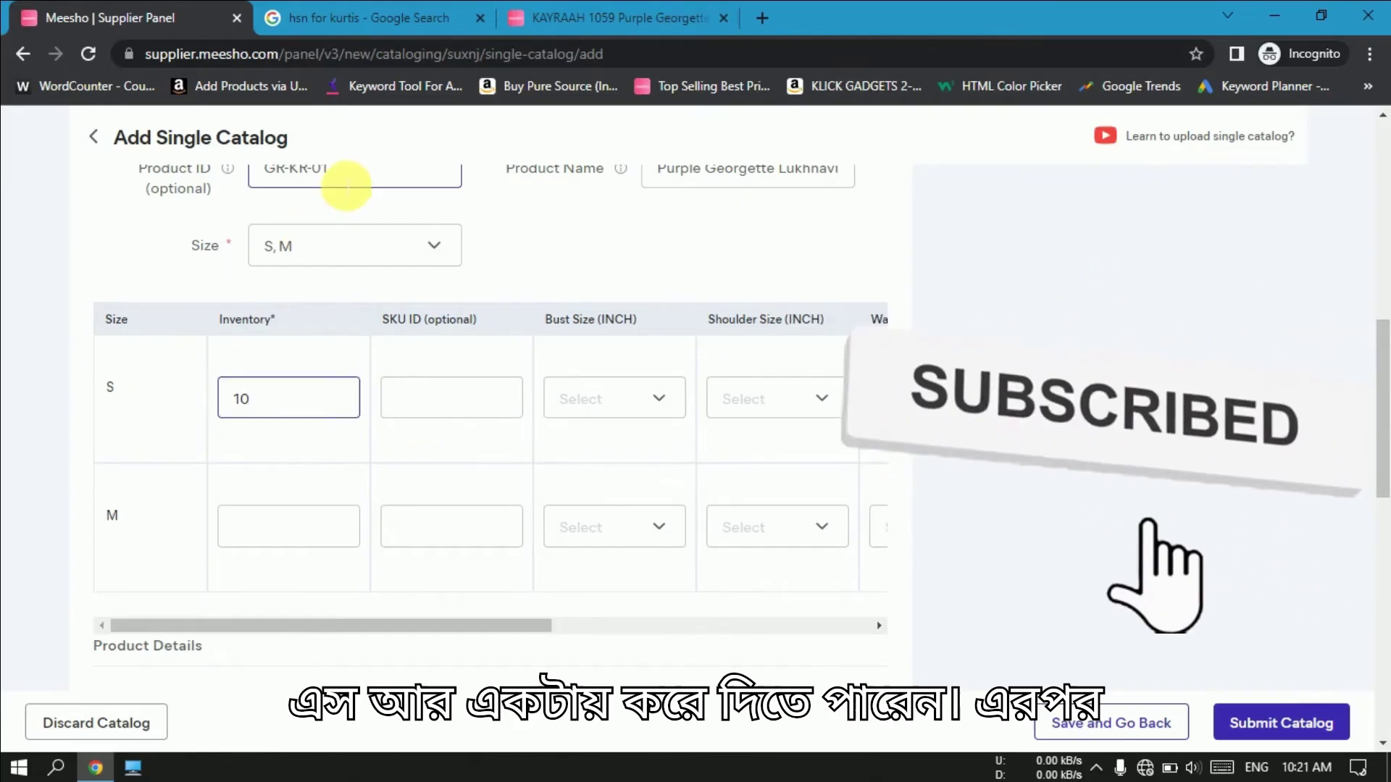
left_click(346, 183)
triple_click(347, 182)
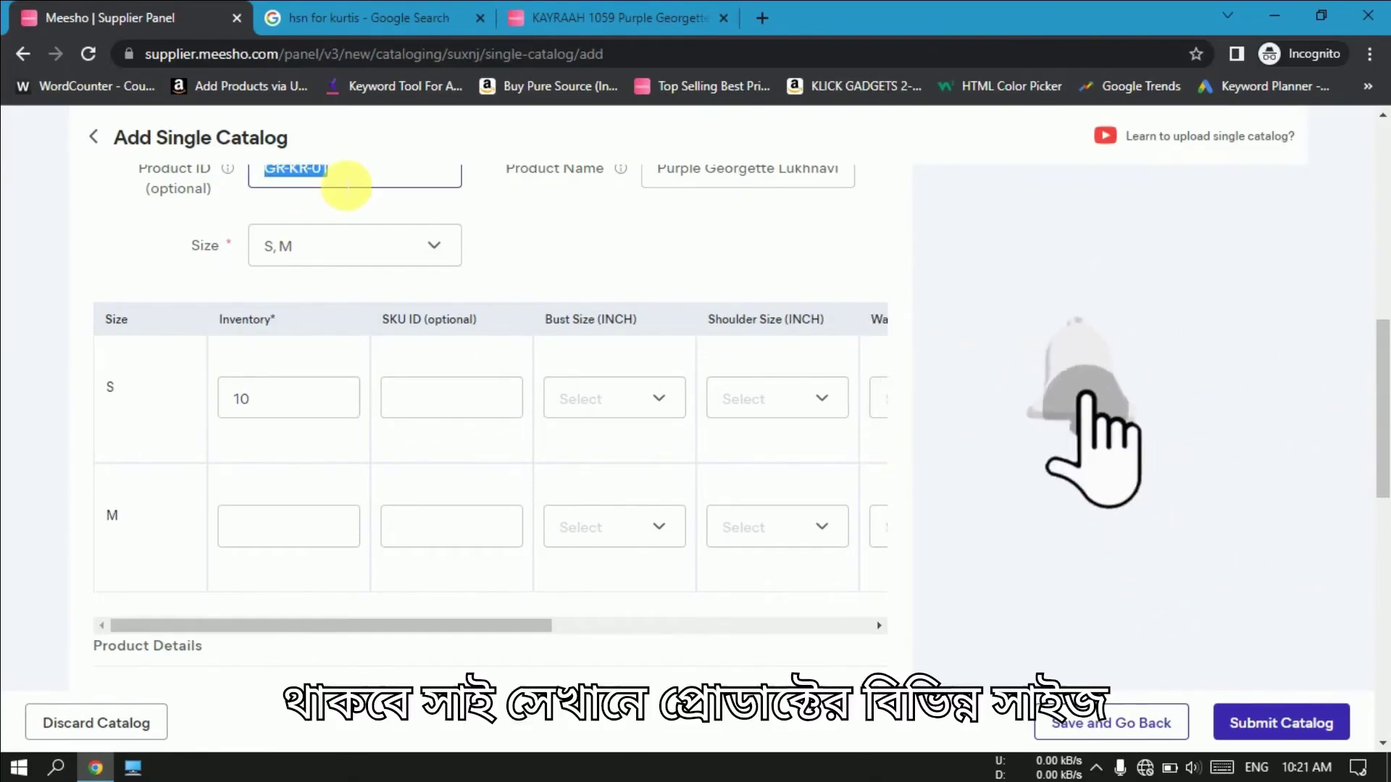
left_click(463, 396)
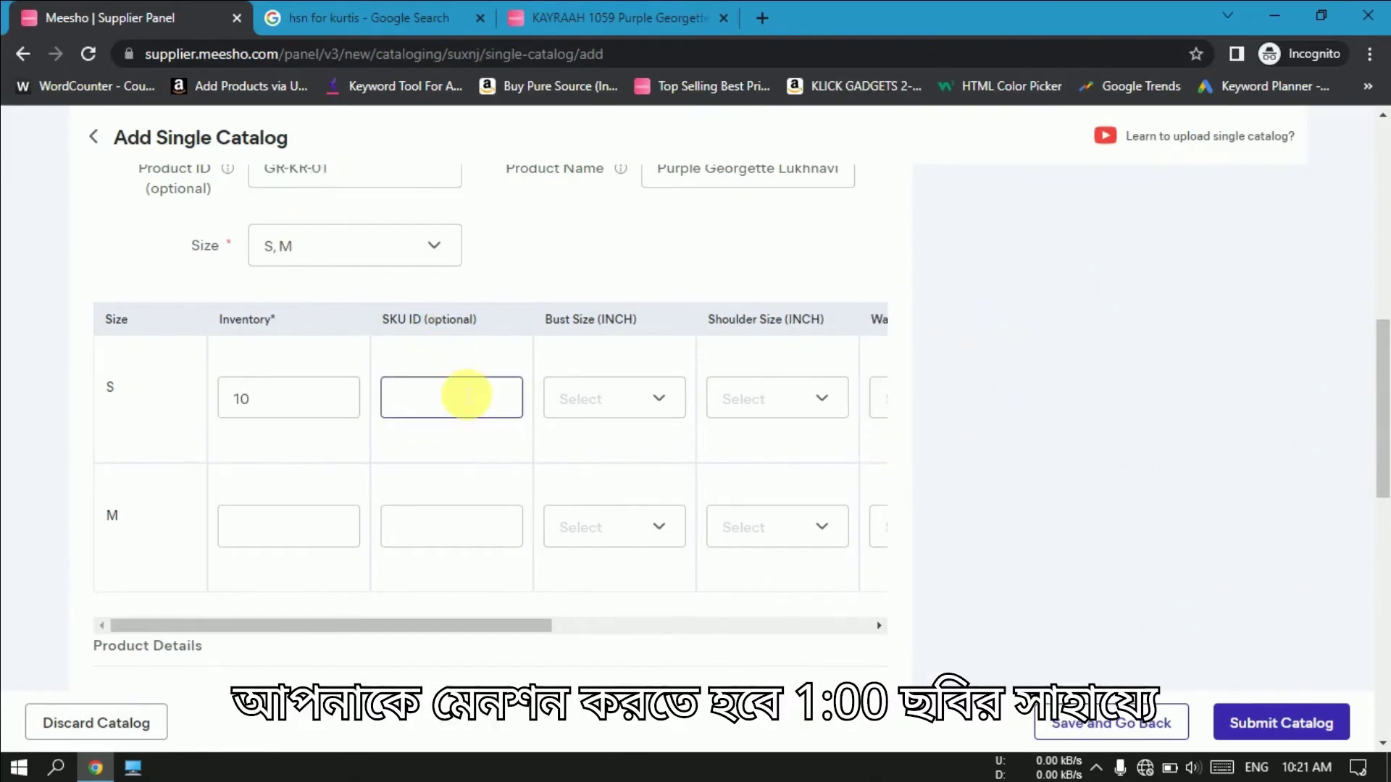
type("GR-KR-01")
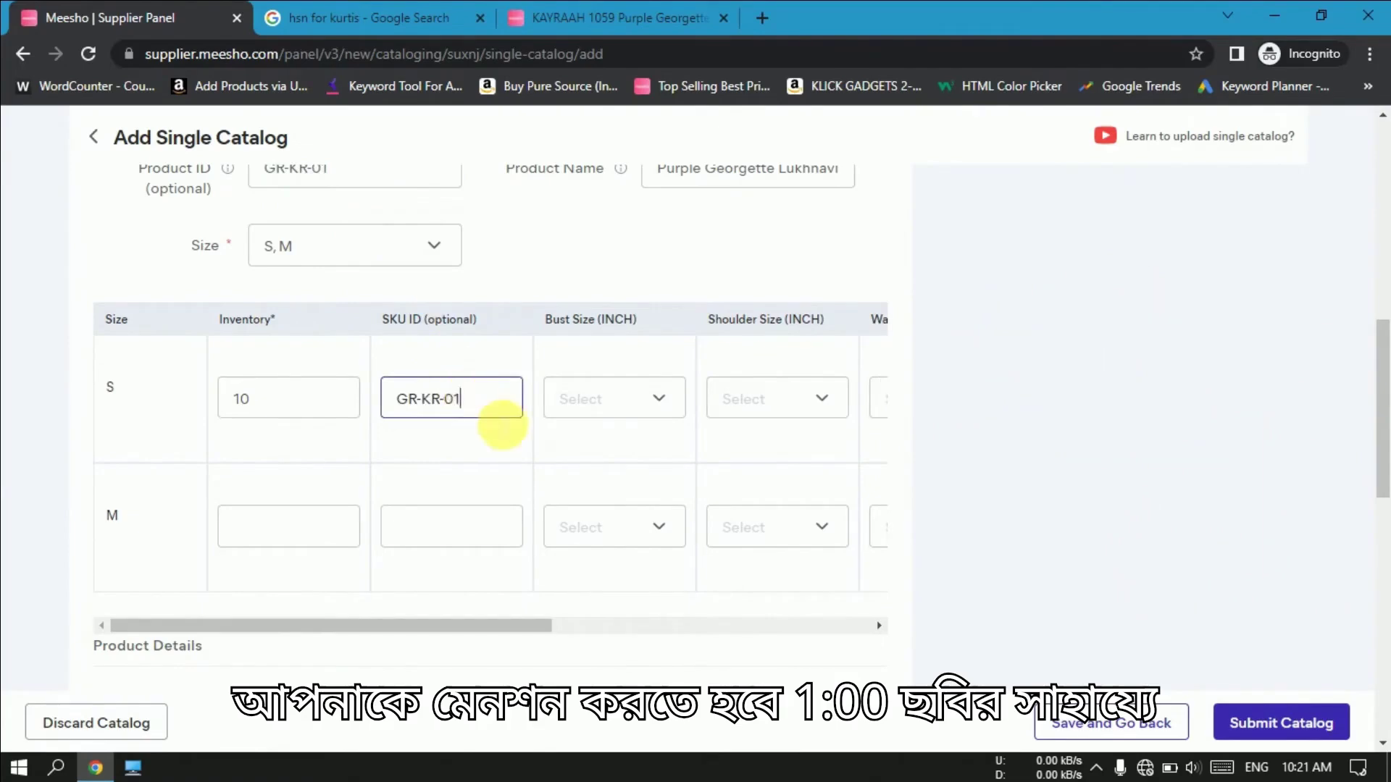
Add the suffix -S to size S's SKU ID, making it GR-KR-01-S
type("-")
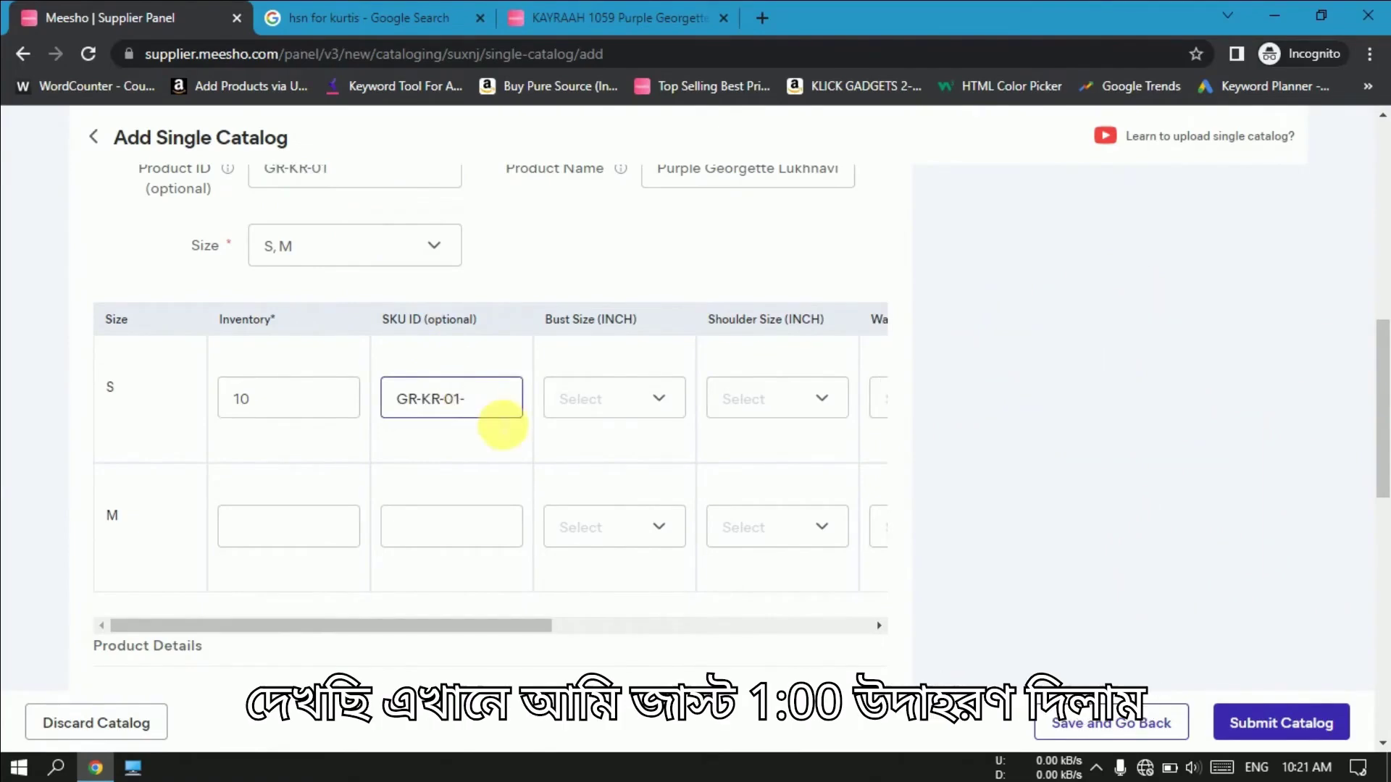
type("S")
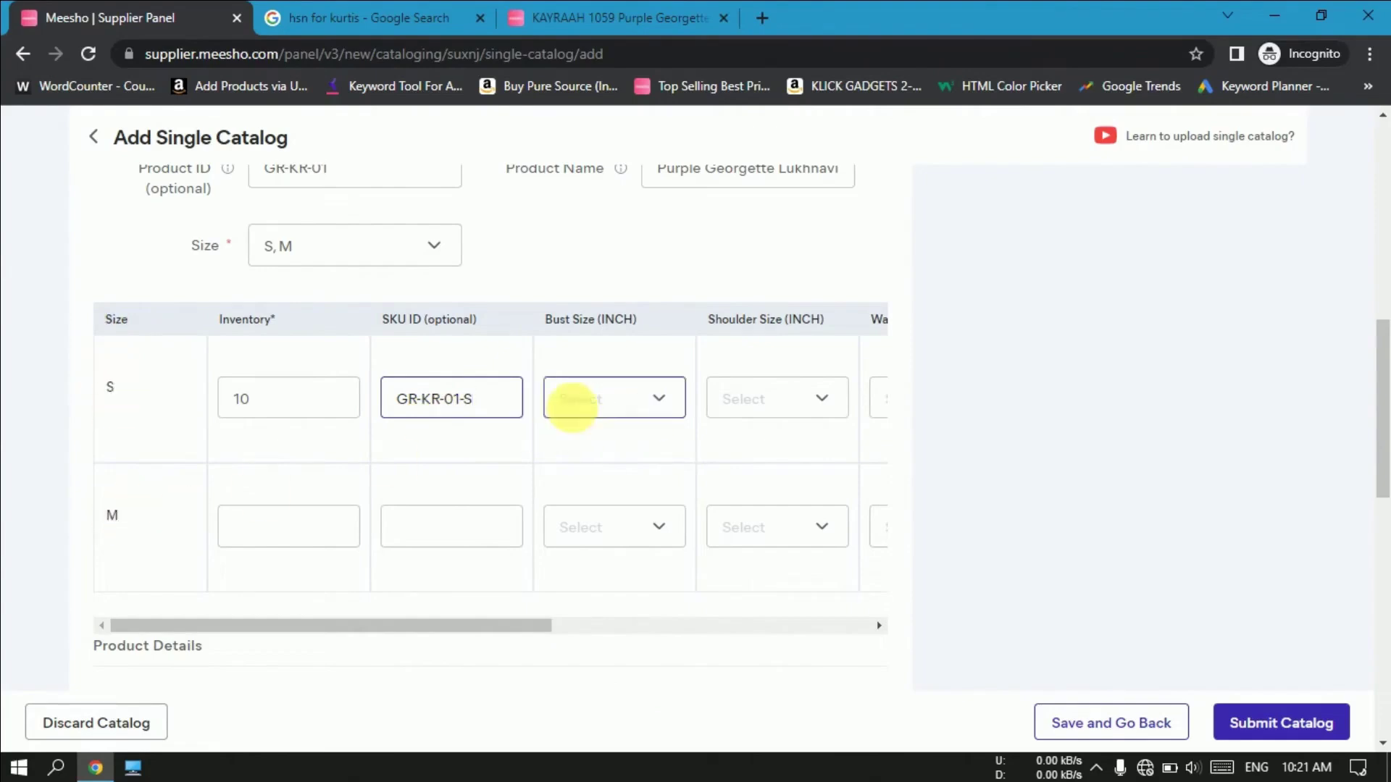
Set size S's measurements in inches: bust 11, shoulder 11, waist 13, hip 12 and size length 12
left_click_drag(522, 627, 810, 626)
mouse_move(471, 649)
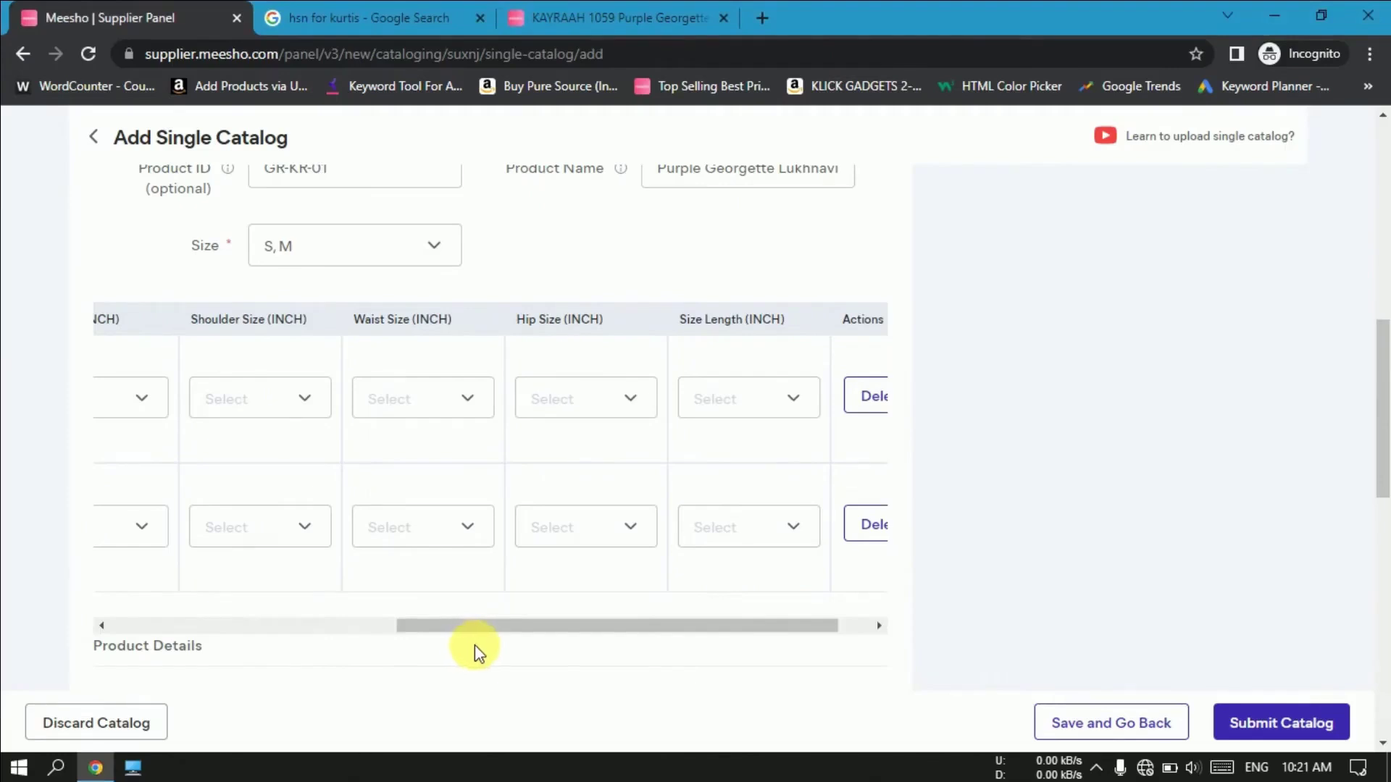
mouse_move(494, 627)
left_click_drag(494, 628, 444, 628)
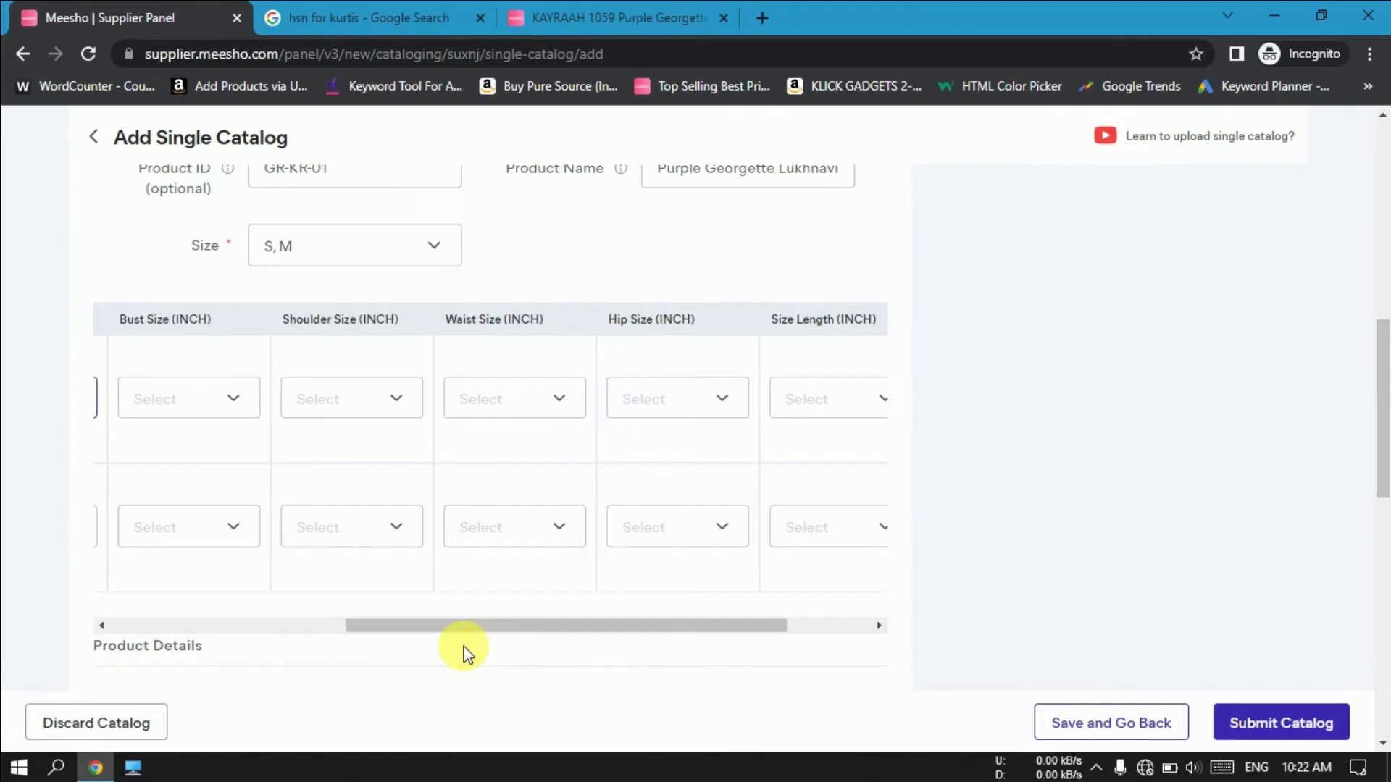
left_click(232, 402)
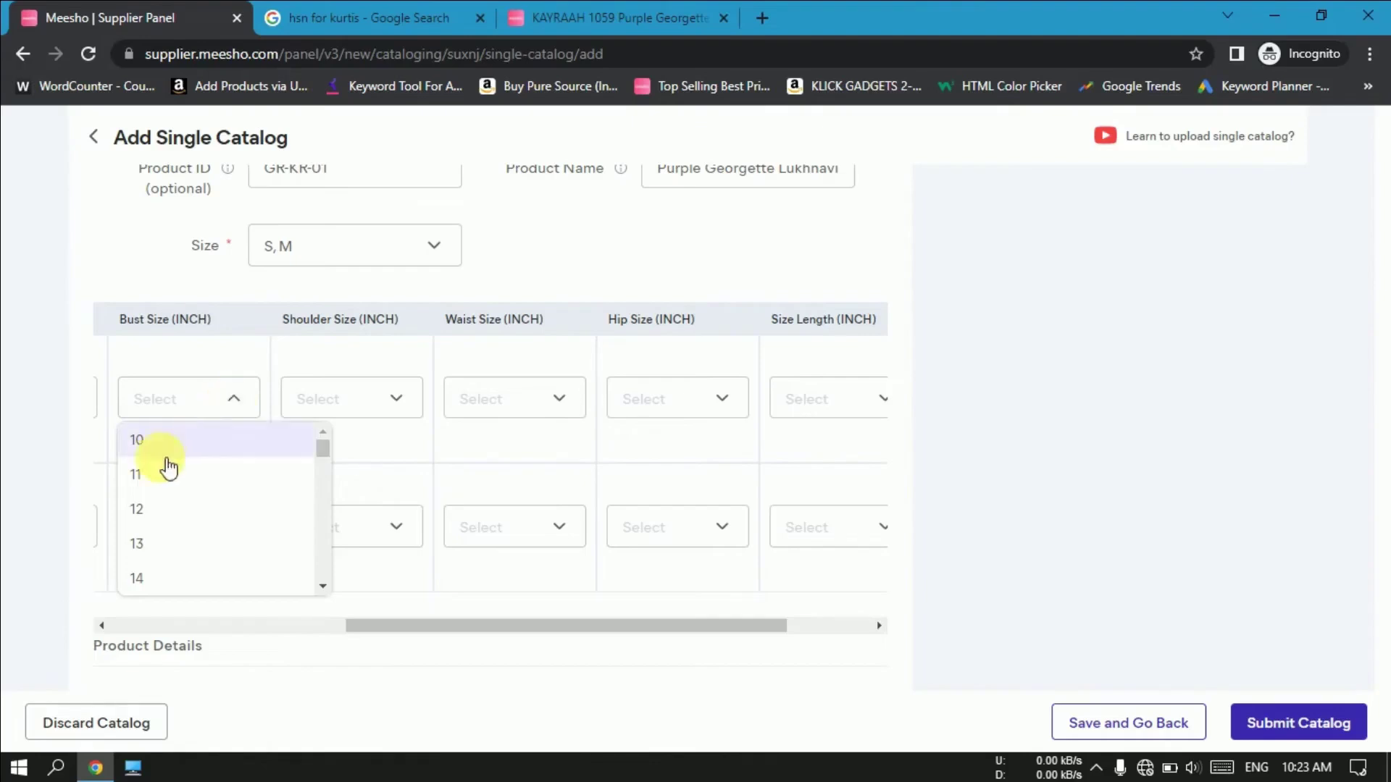
left_click(140, 479)
left_click(352, 398)
left_click(302, 481)
left_click(515, 398)
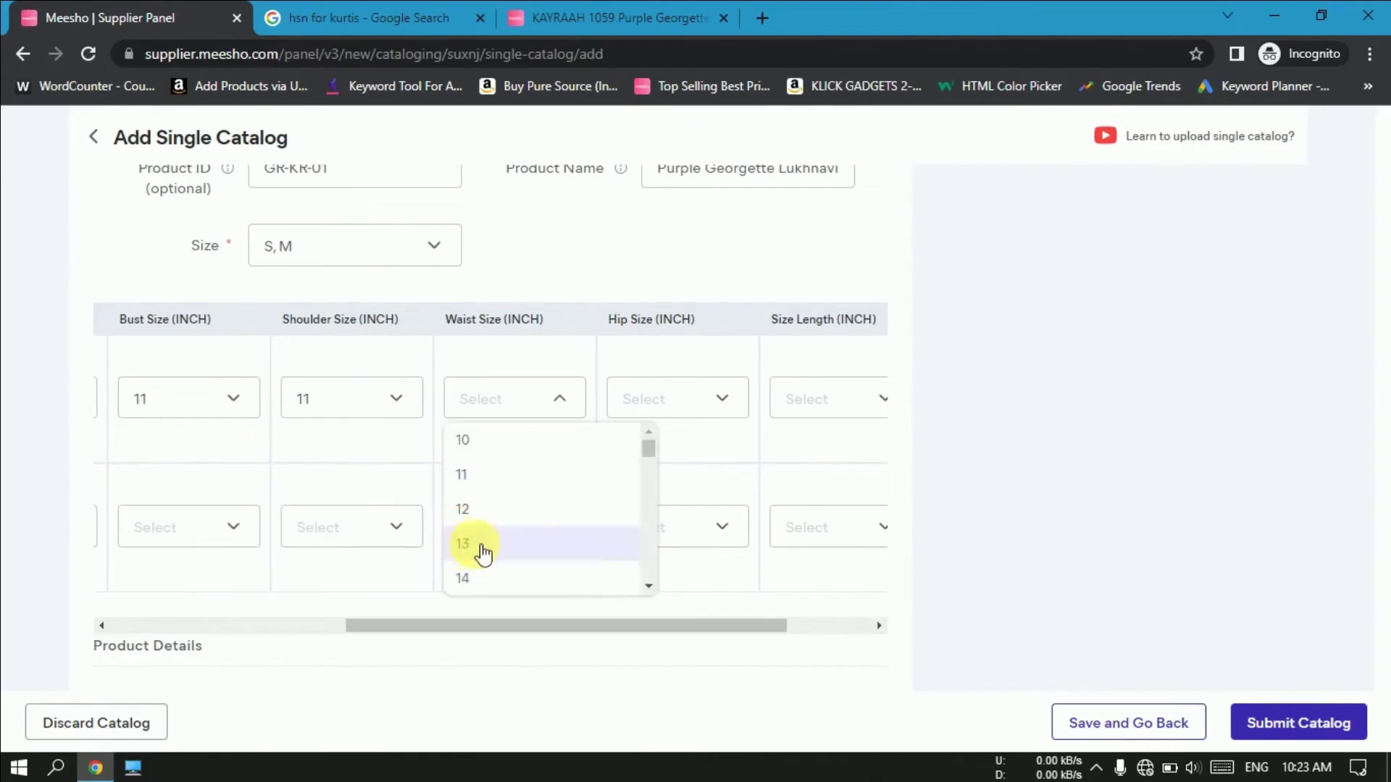
left_click(481, 551)
left_click(677, 398)
left_click(644, 507)
Enter an inventory of 10 for size M in the size table
scroll(507, 471, "left", 5)
left_click(253, 539)
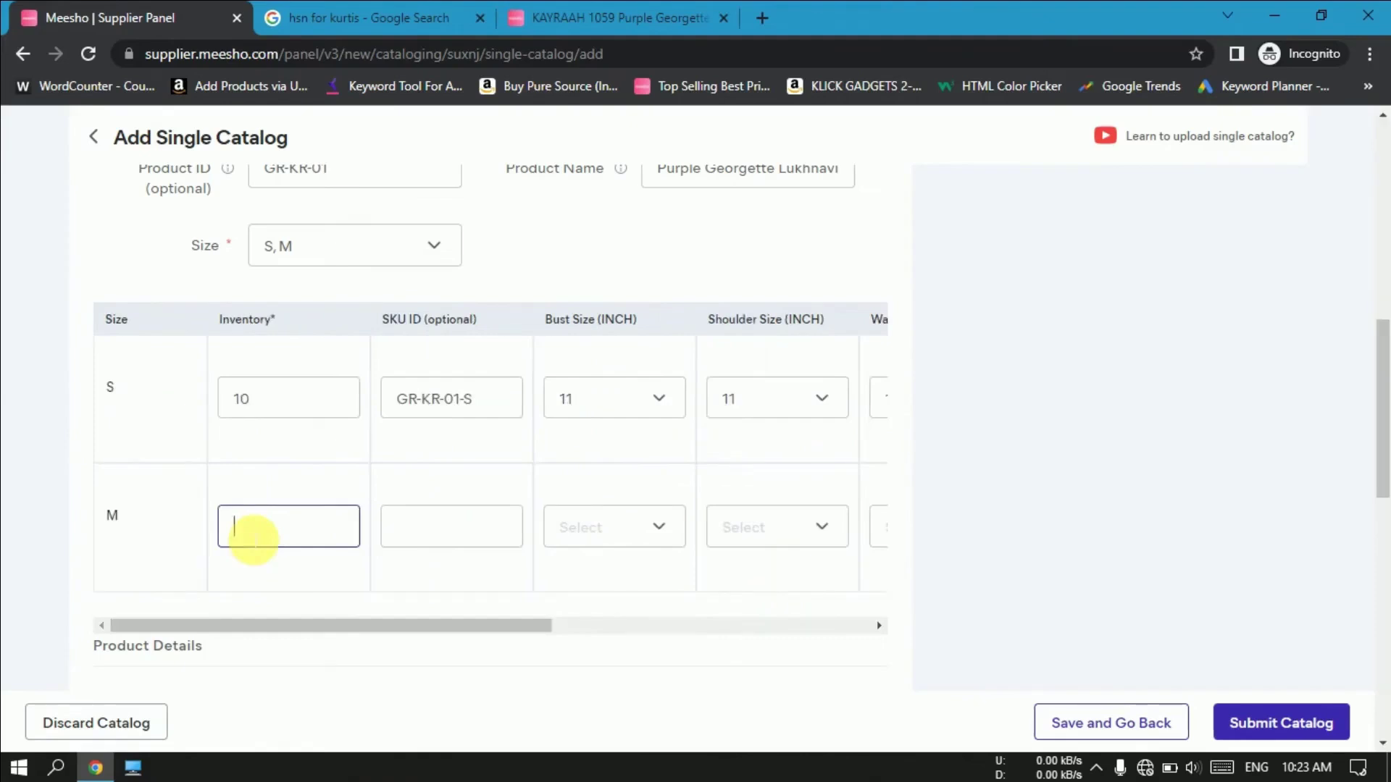
type("10")
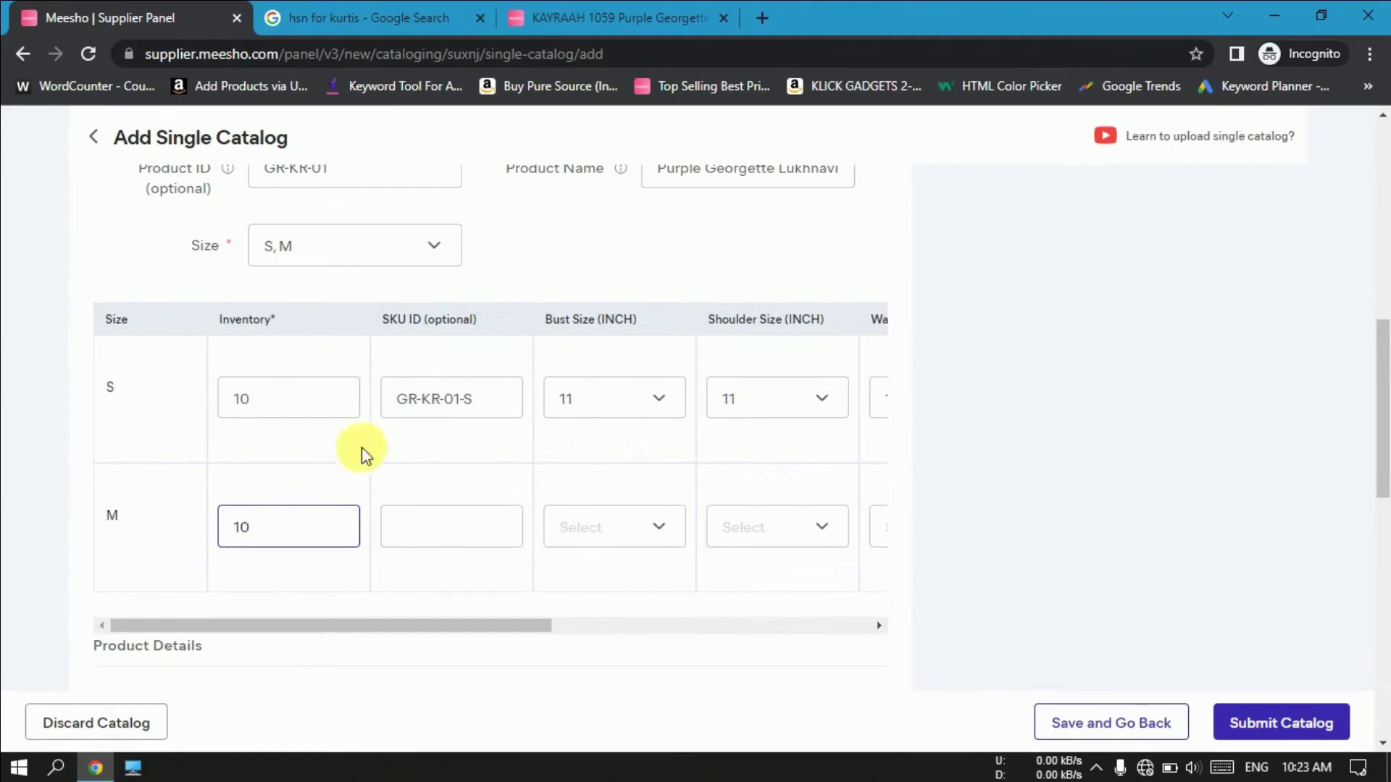
Copy size S's SKU ID into size M's row and change its suffix to make it GR-KR-01-M
left_click(481, 398)
key("ctrl+a")
key("ctrl+c")
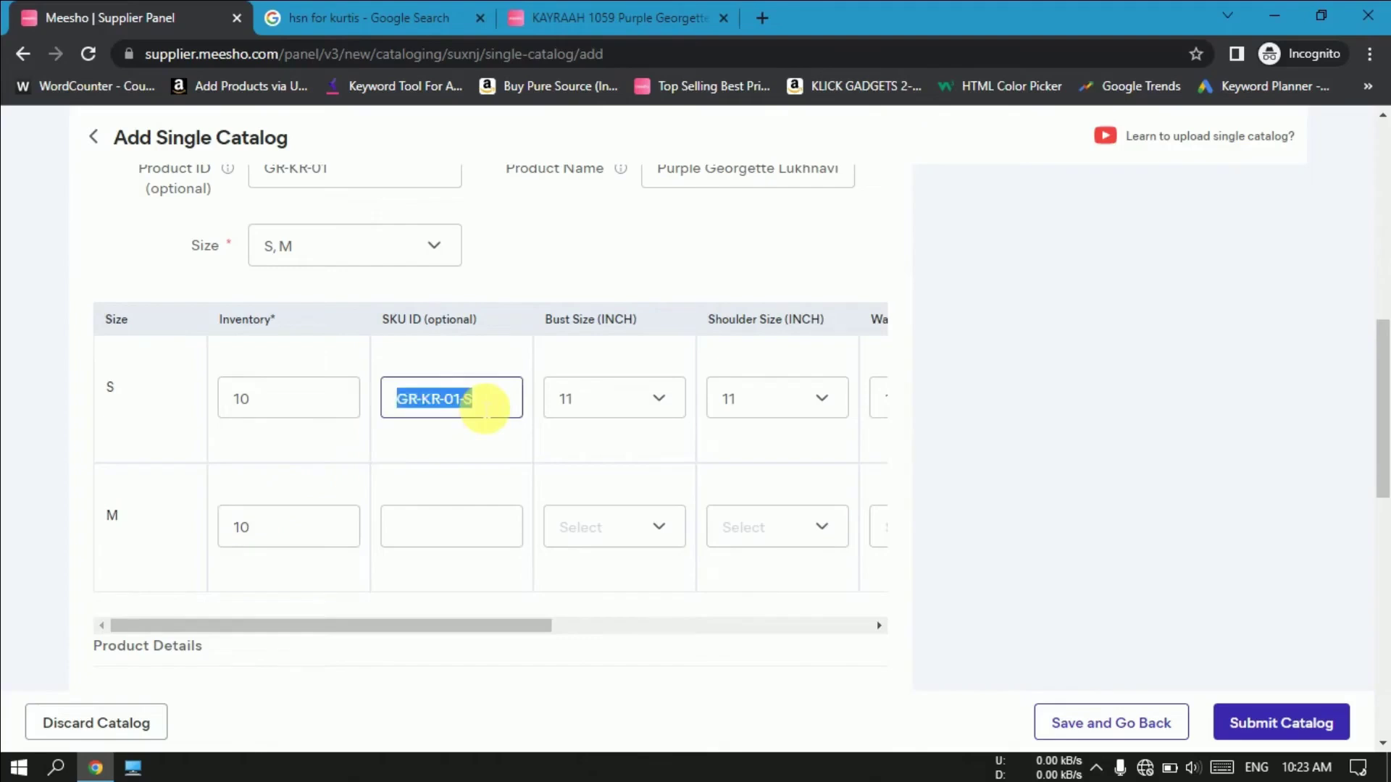
left_click(459, 526)
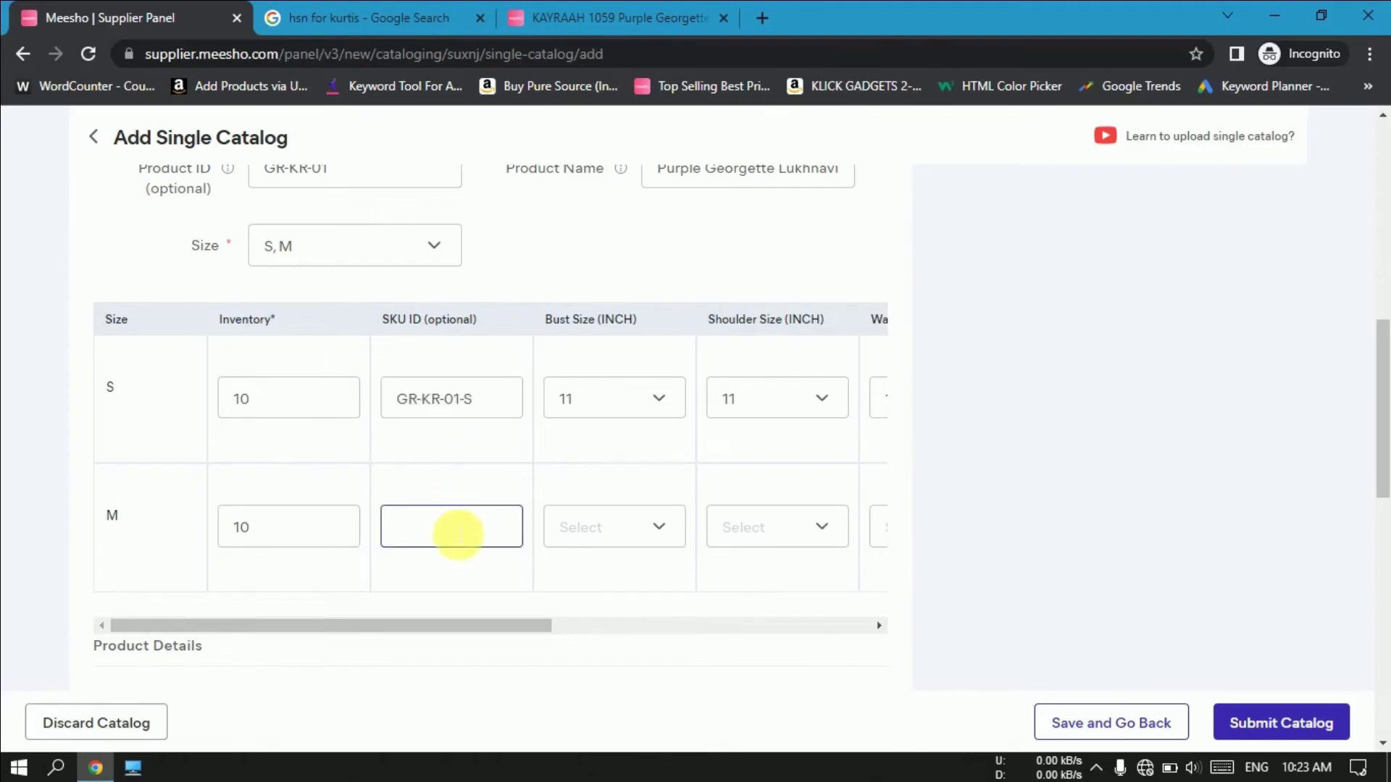
key("ctrl+v")
key("BackSpace")
type("M")
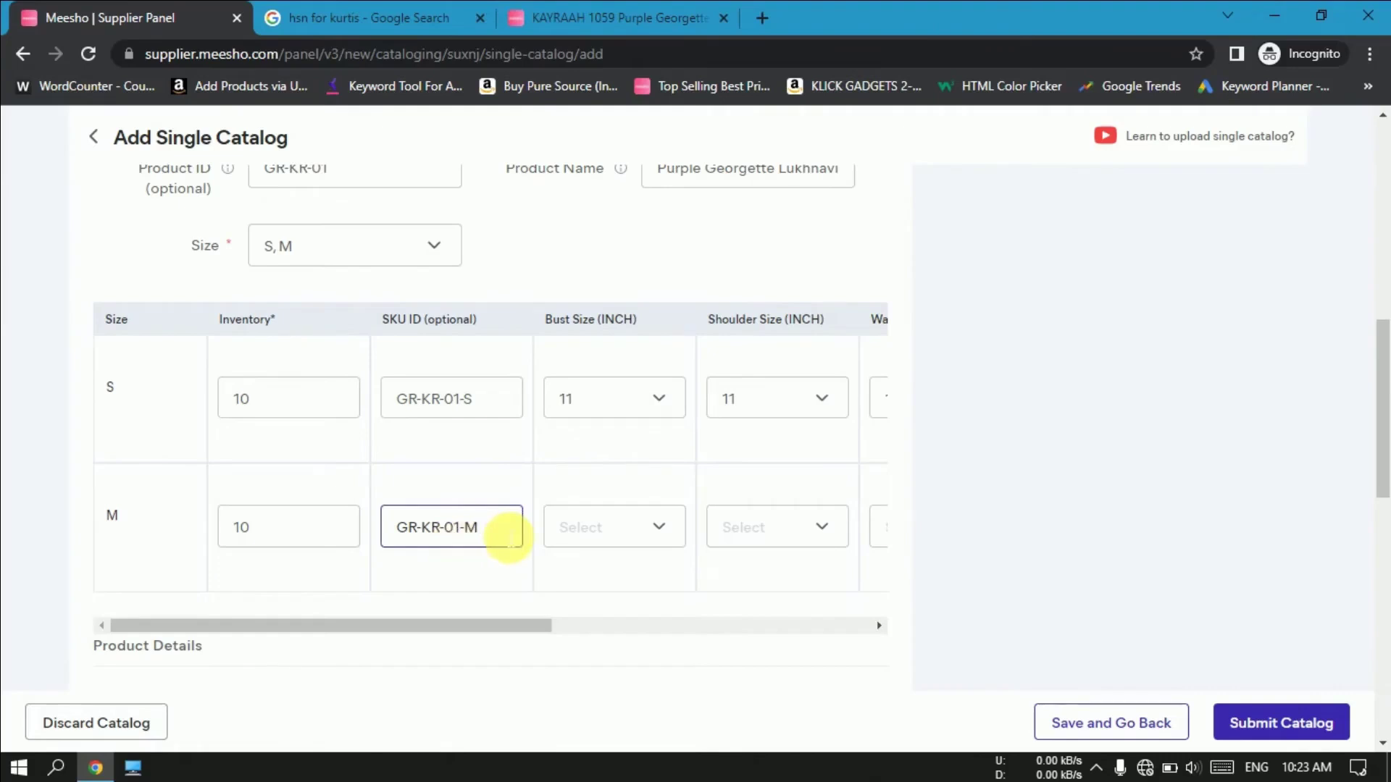
Choose size M's bust size and set its shoulder to 11, waist to 12, hip to 12 and size length to 12 inches
left_click_drag(506, 624, 789, 625)
left_click(271, 535)
left_click(273, 568)
left_click(412, 552)
left_click(500, 602)
left_click(568, 543)
left_click(695, 637)
left_click(627, 538)
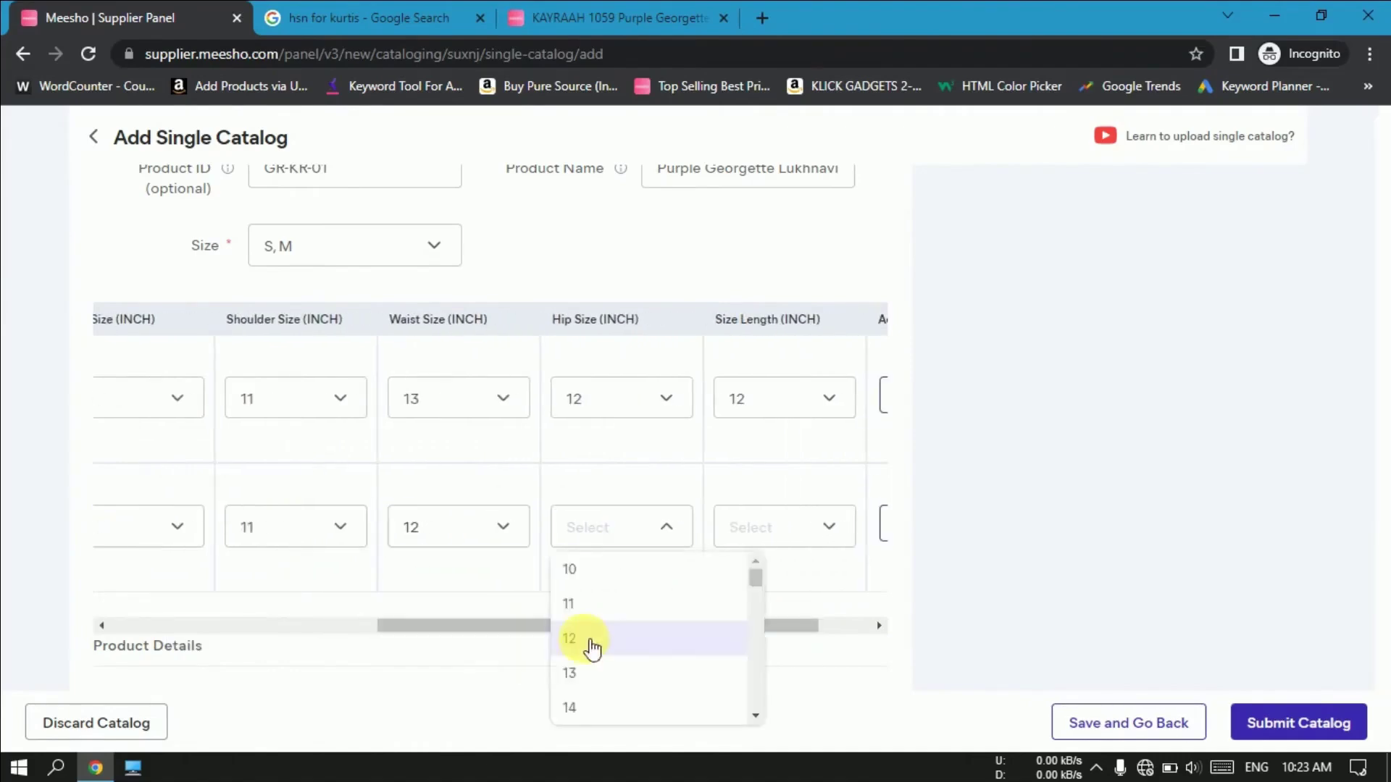
left_click(588, 640)
left_click_drag(614, 627, 723, 627)
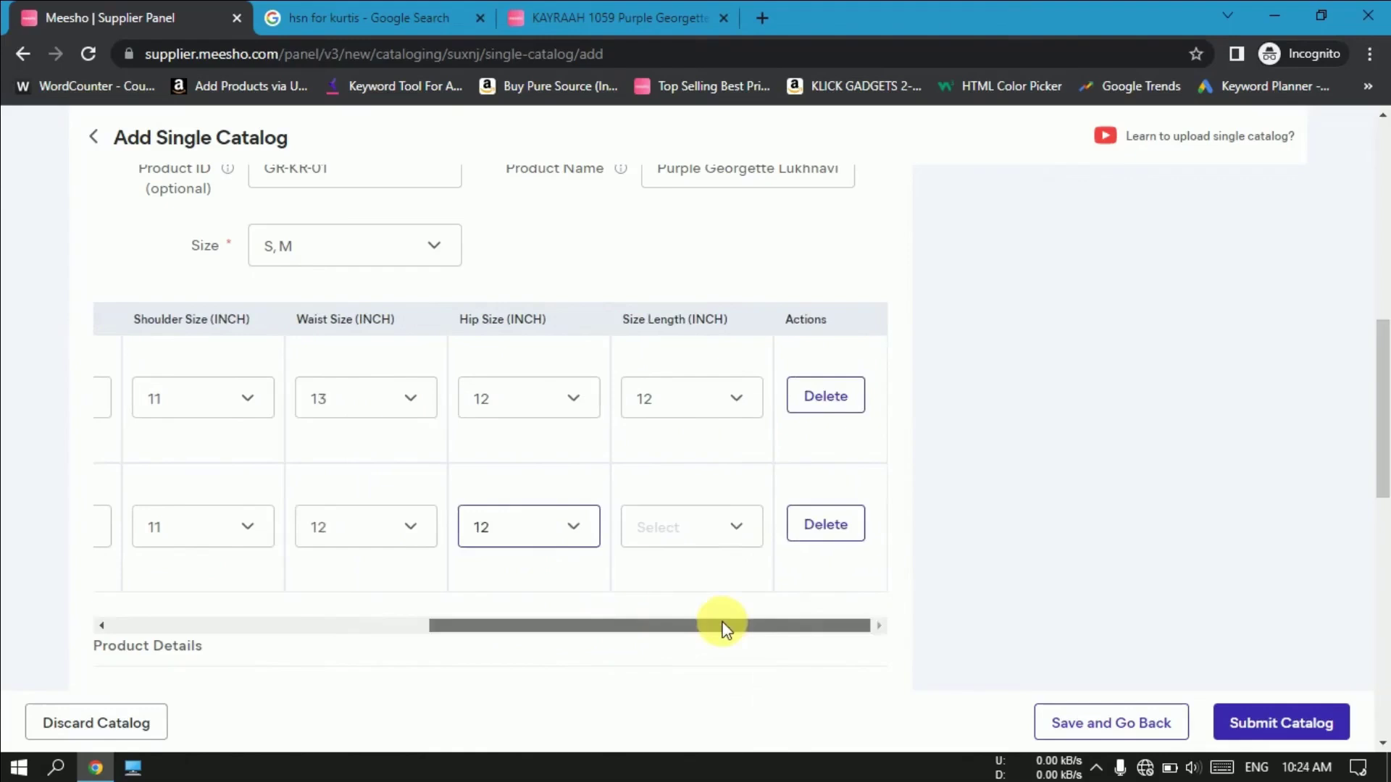
left_click(710, 540)
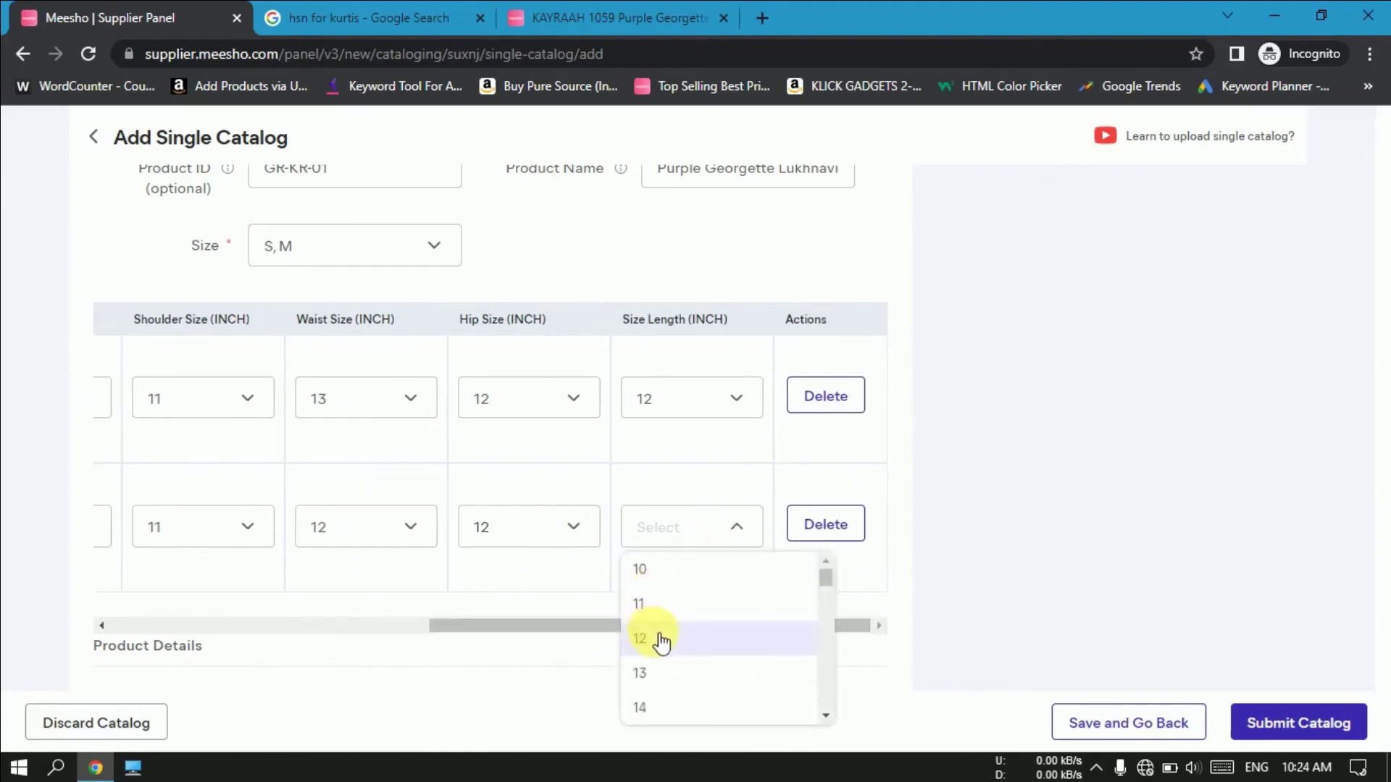
left_click(673, 639)
In the product details, set the color to Green and Combo of to Single
left_click_drag(1383, 407, 1384, 509)
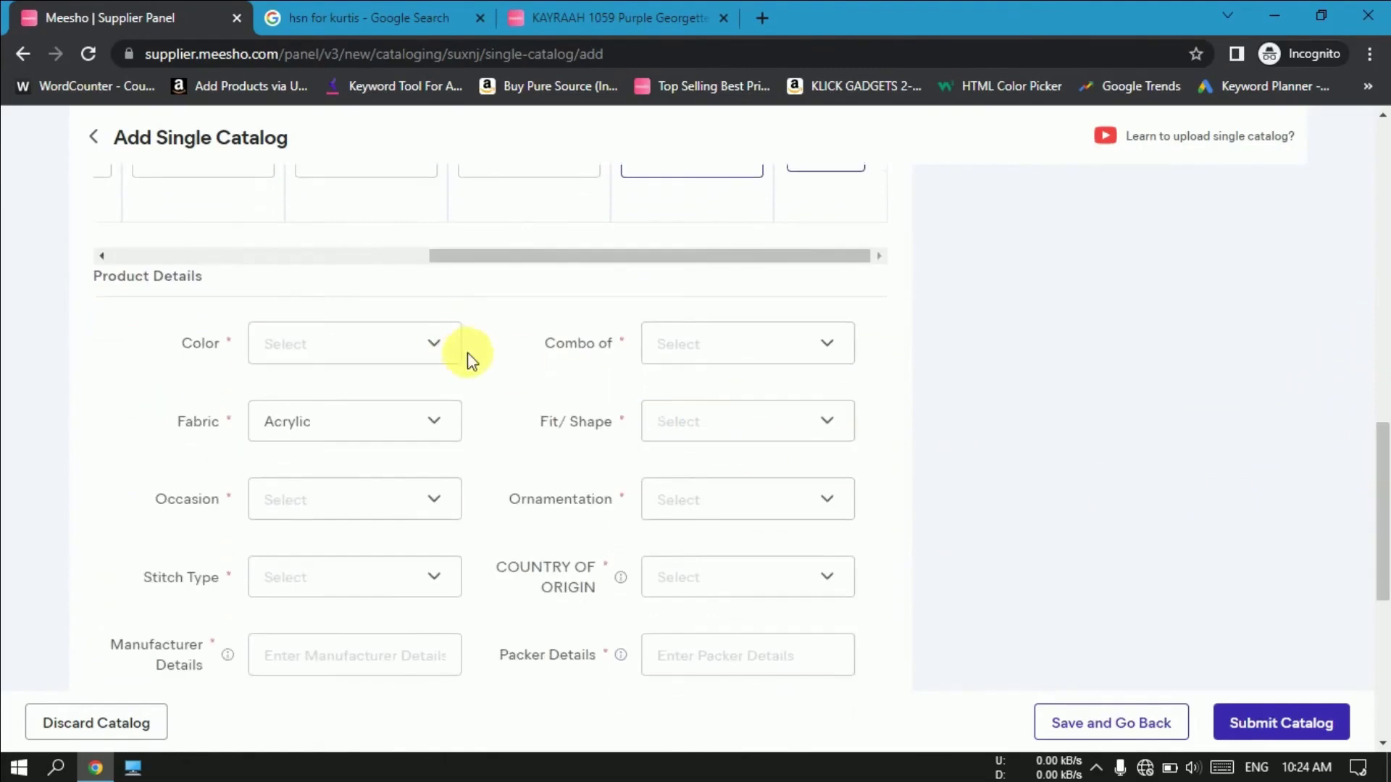
left_click_drag(87, 287, 203, 294)
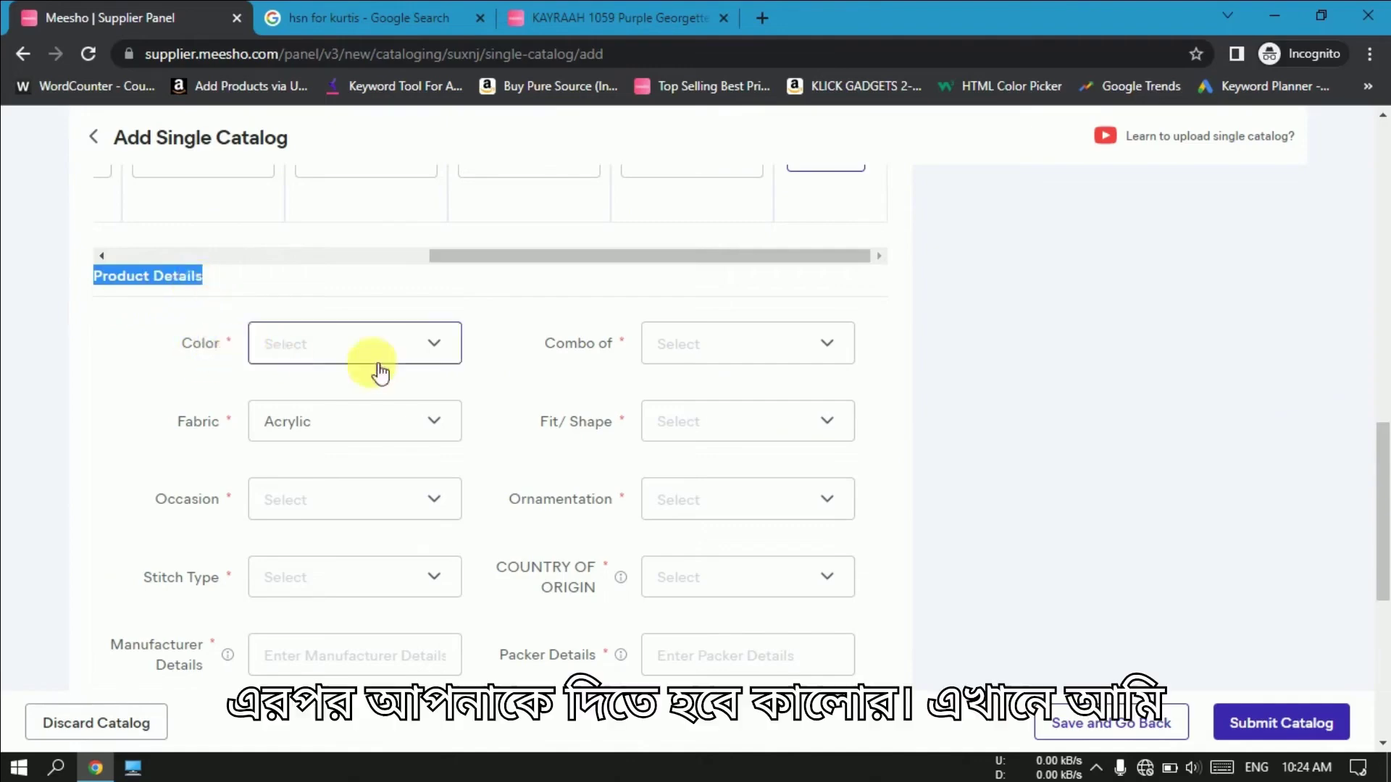
left_click(303, 362)
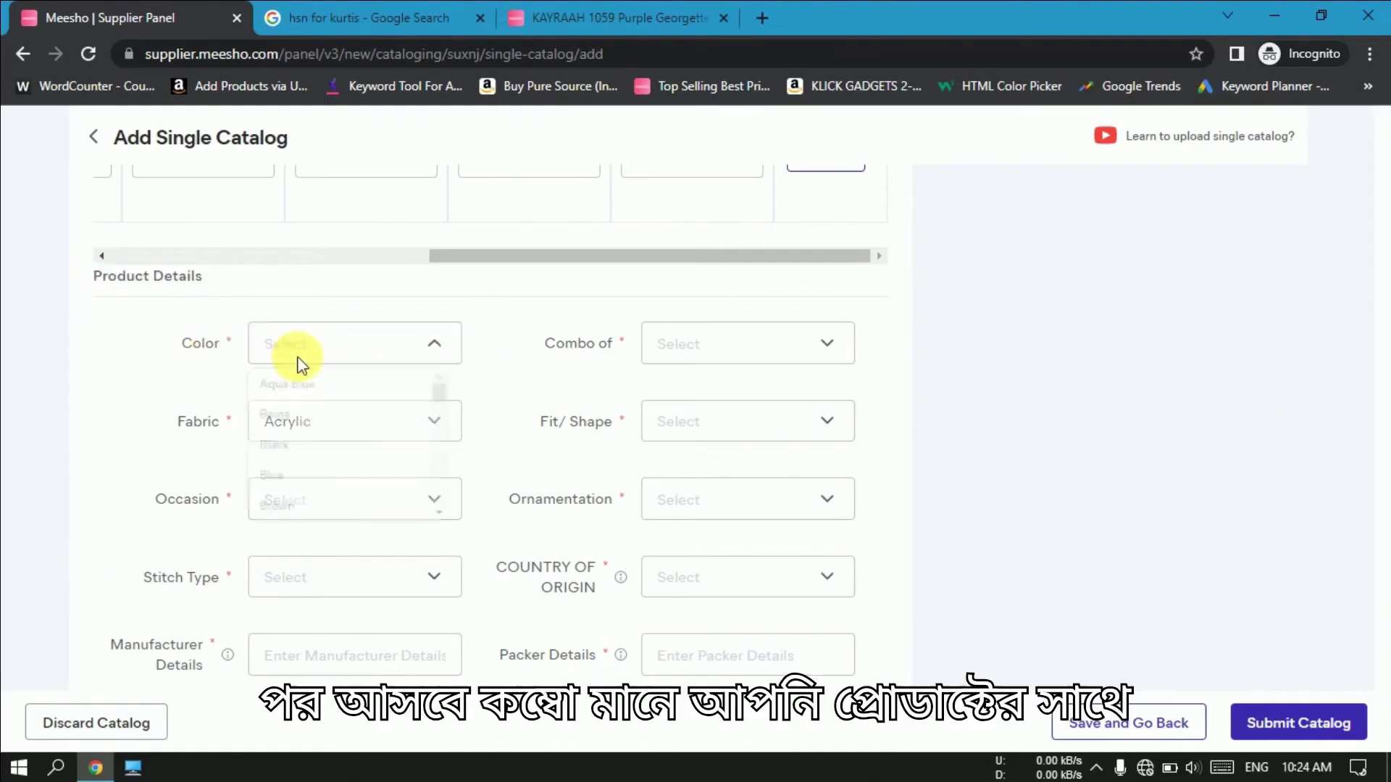
mouse_move(454, 401)
left_mouse_down()
mouse_move(459, 522)
mouse_move(457, 420)
left_mouse_up()
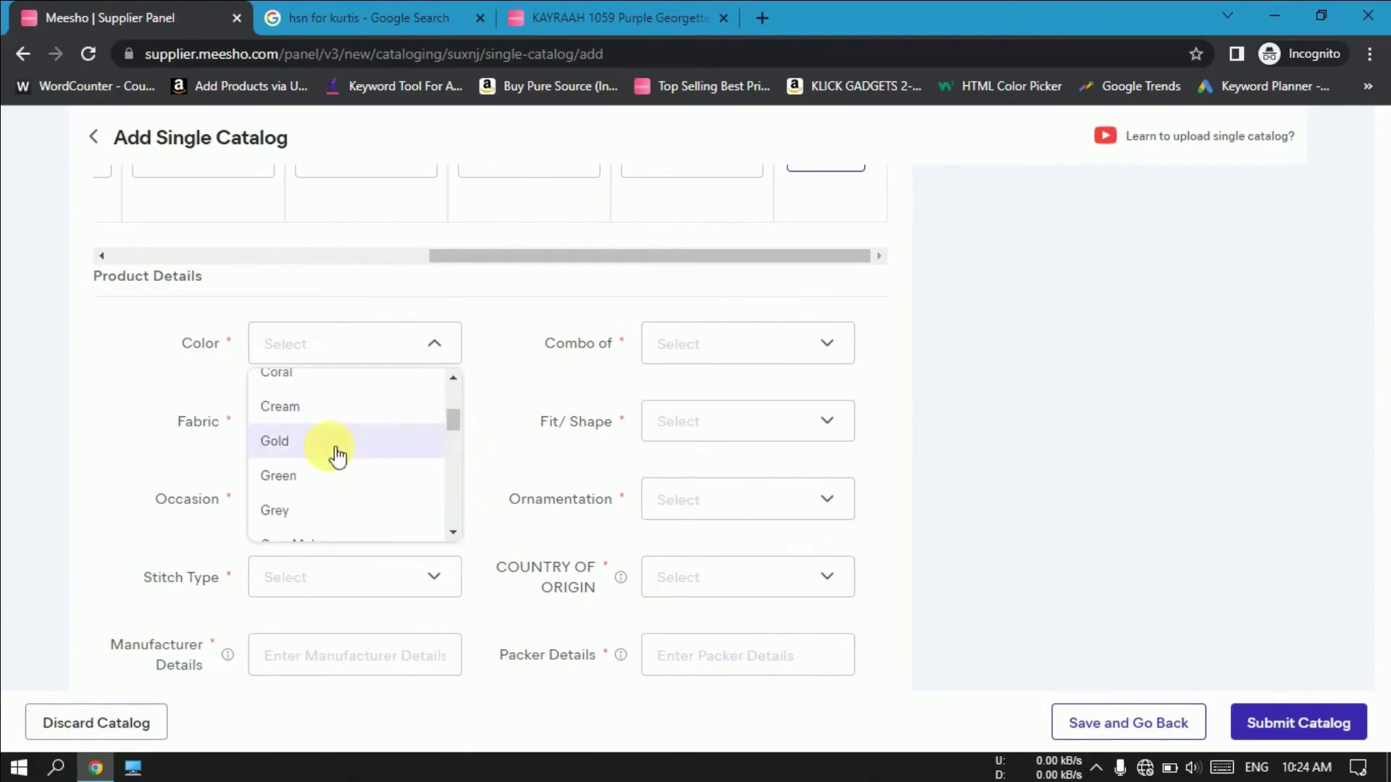
left_click(298, 478)
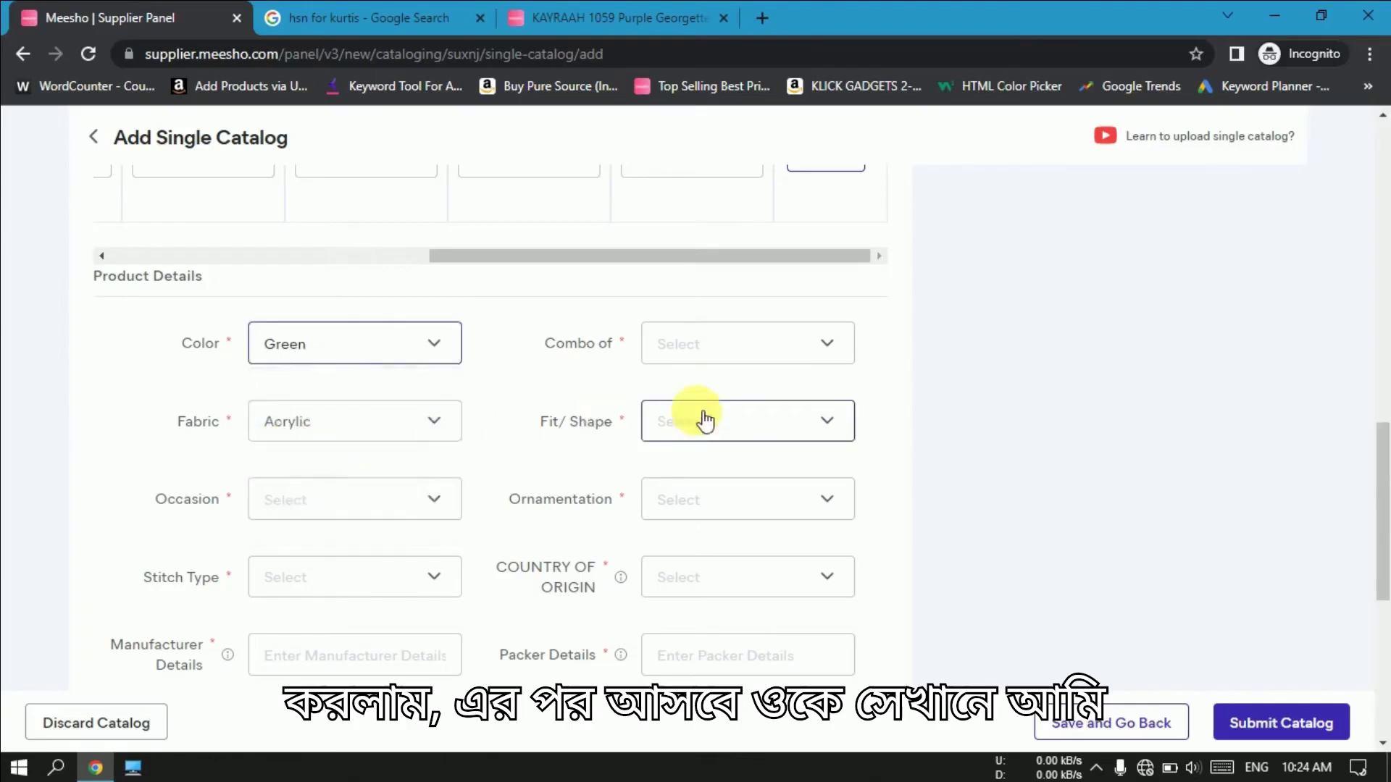
left_click(681, 351)
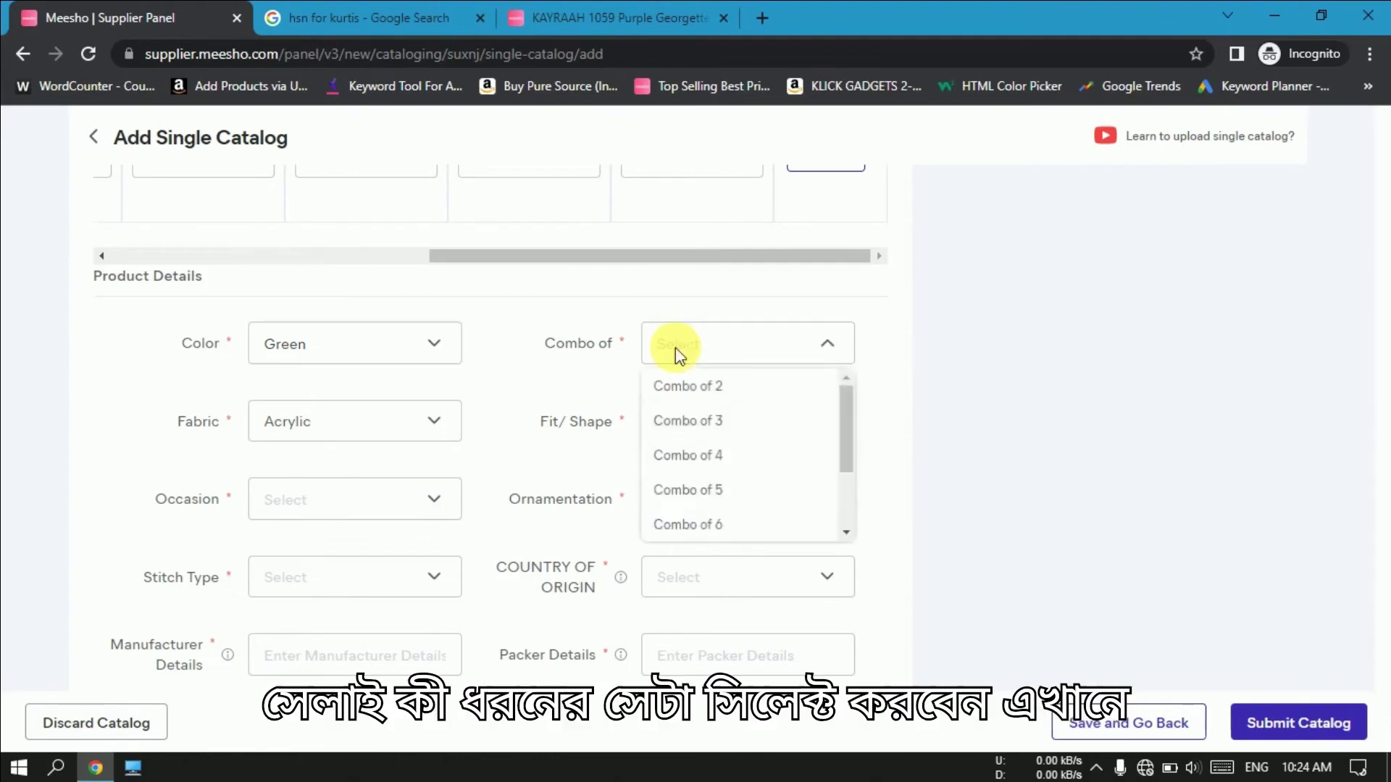
left_click_drag(858, 427, 851, 493)
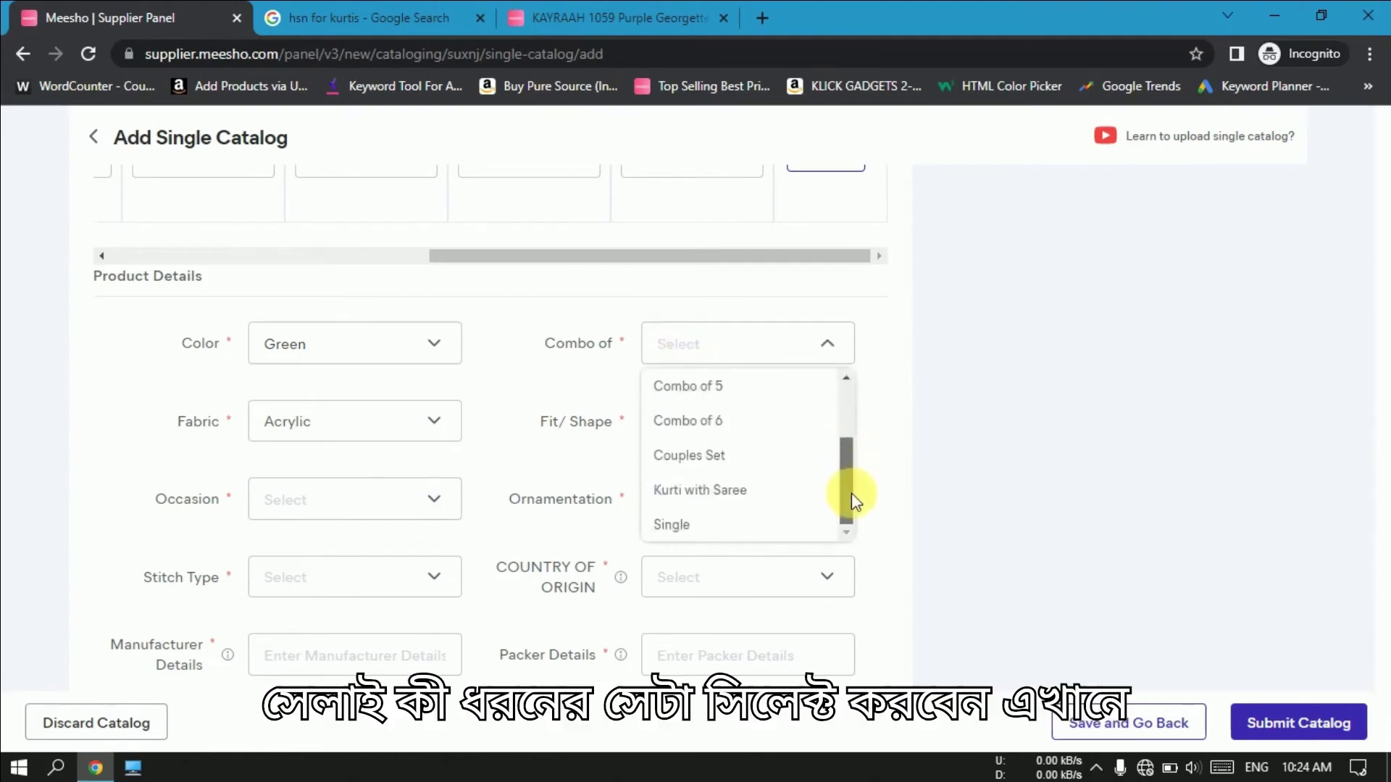
left_click(692, 529)
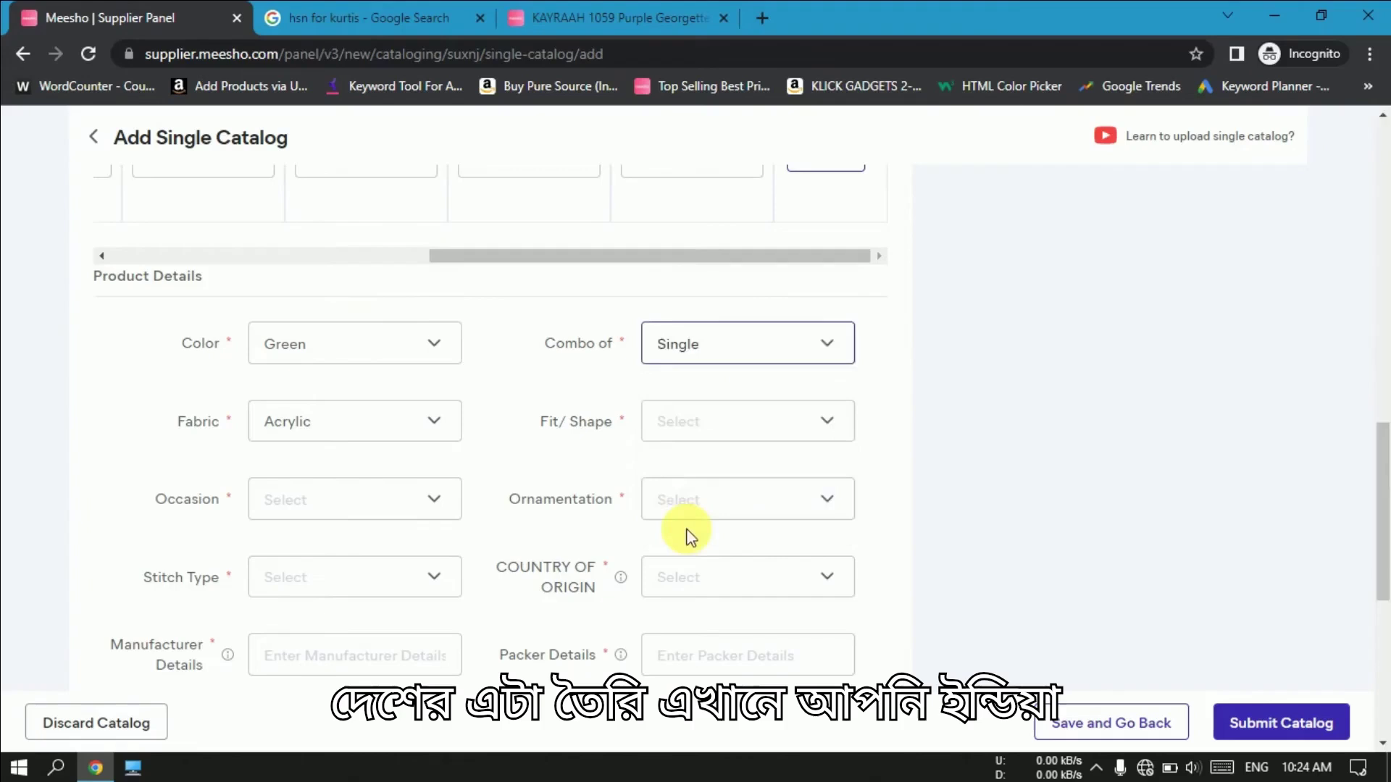
Change the fabric to Silk and set the fit/shape to Short Kurti
left_click(312, 429)
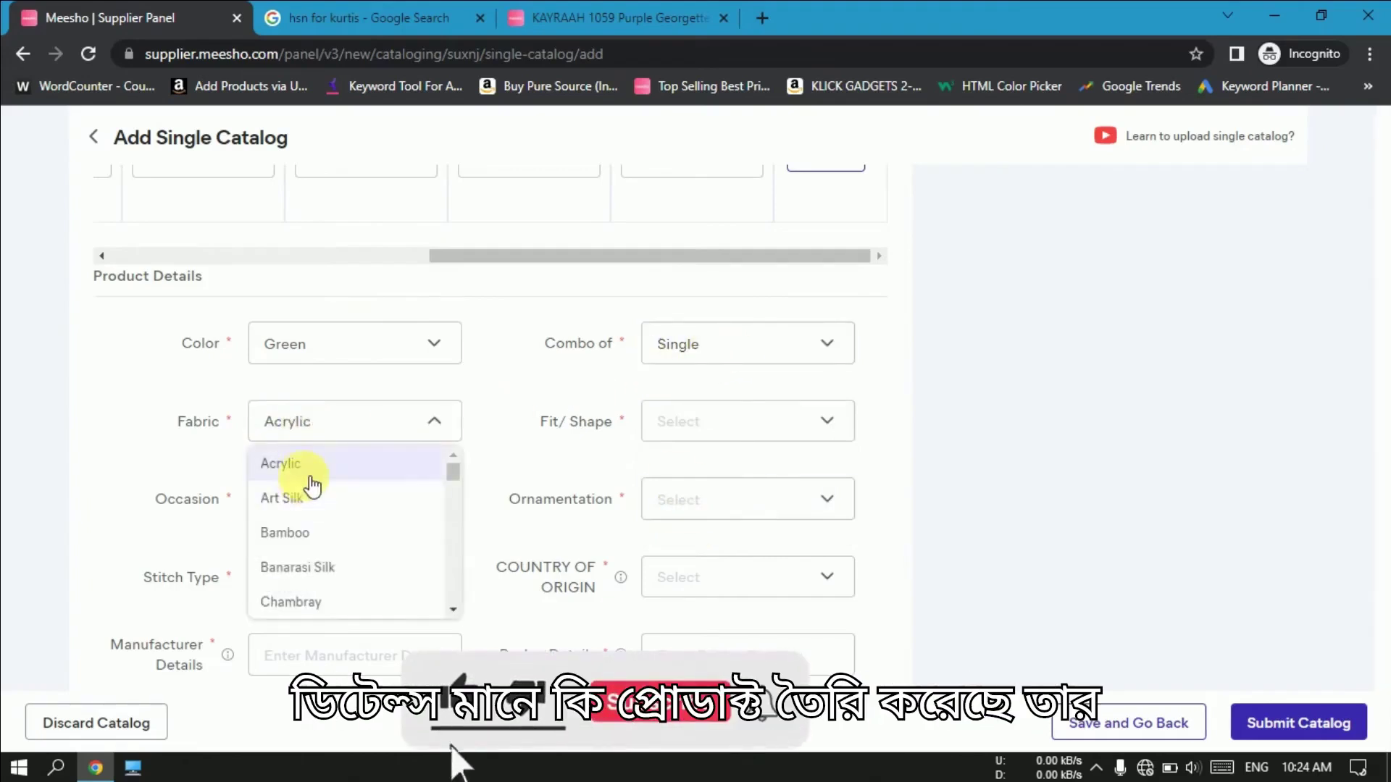
scroll(311, 485, "down", 10)
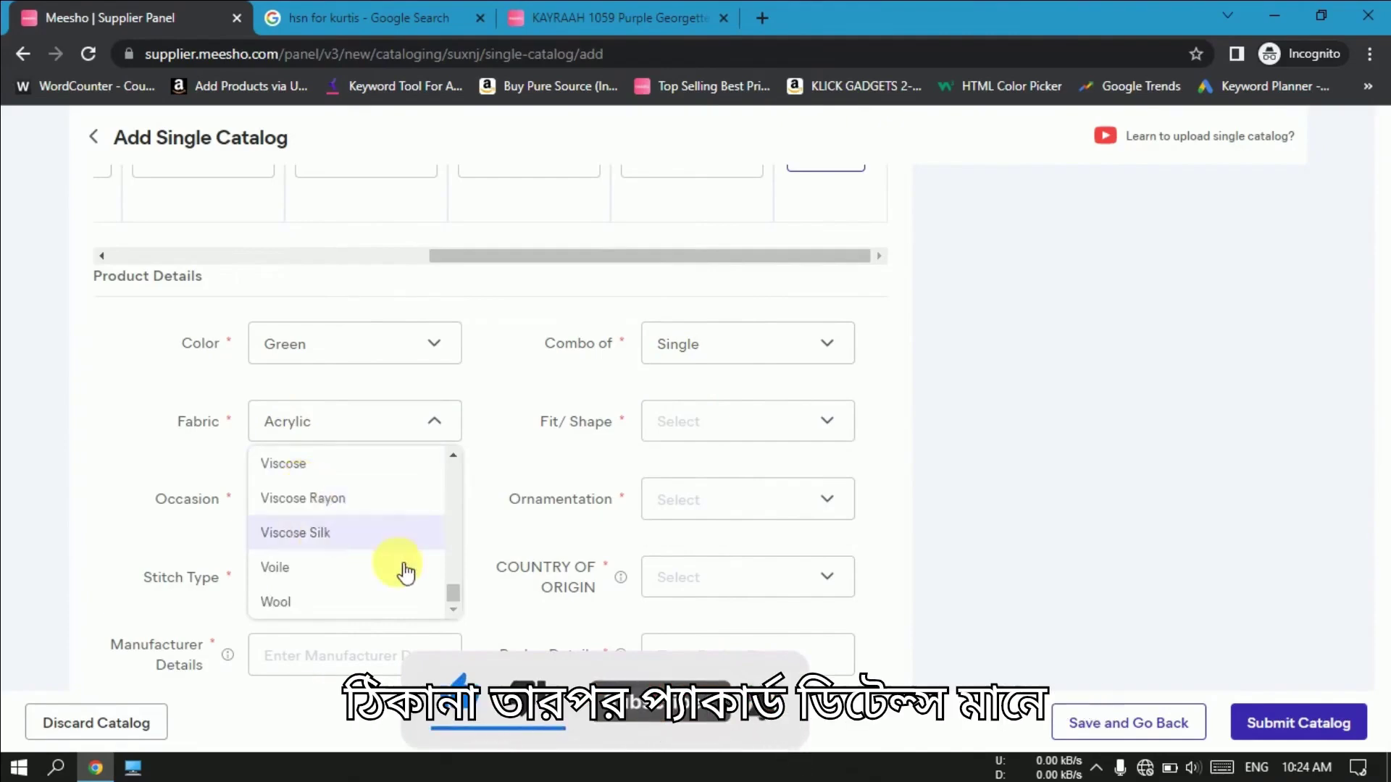
left_click_drag(453, 589, 452, 568)
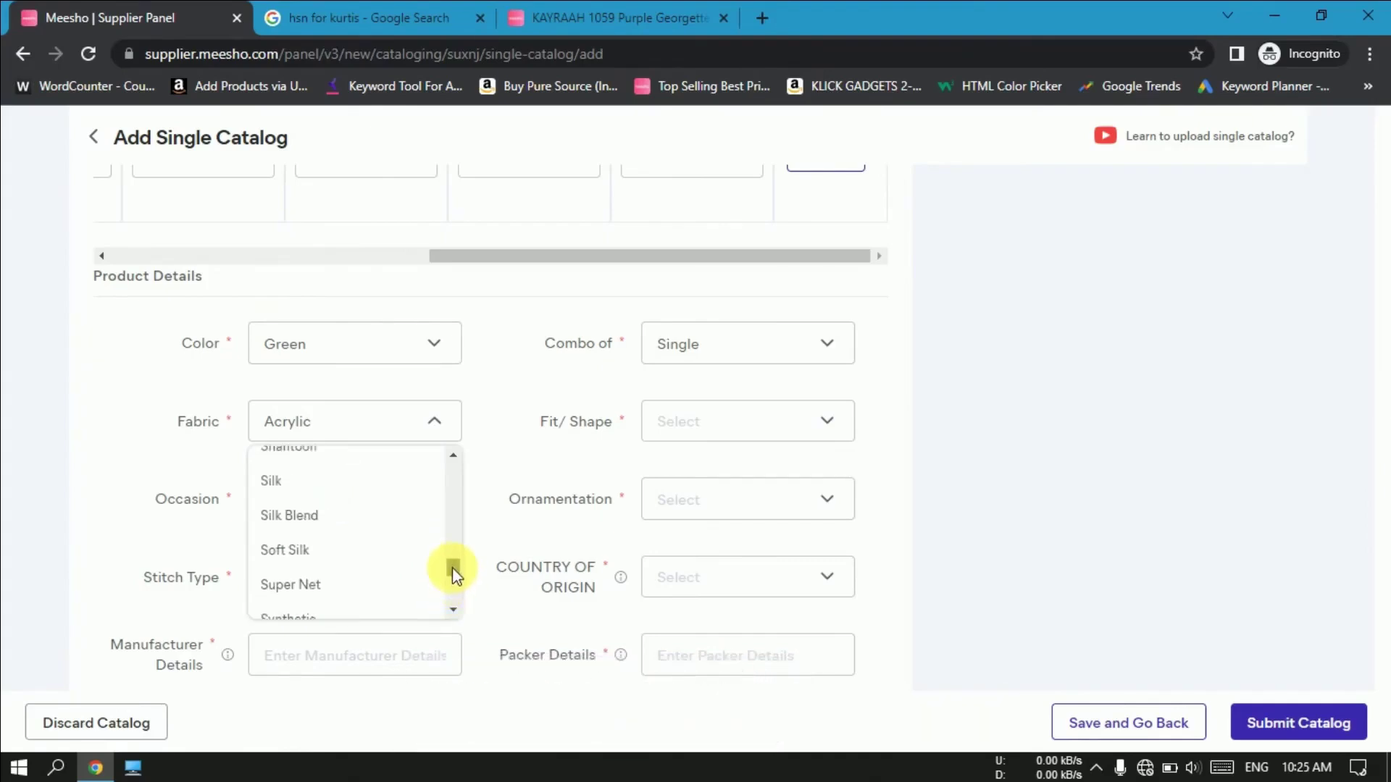
left_click(293, 486)
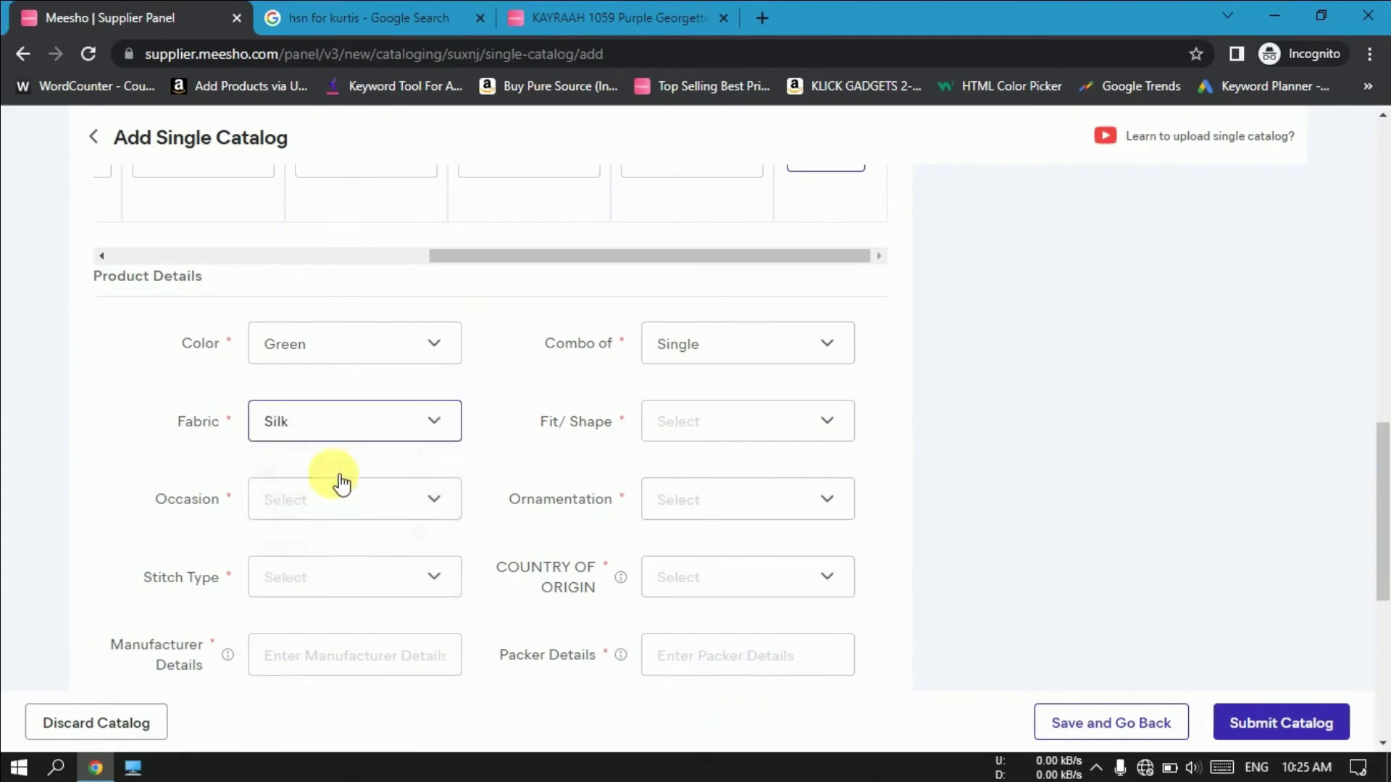
left_click(660, 435)
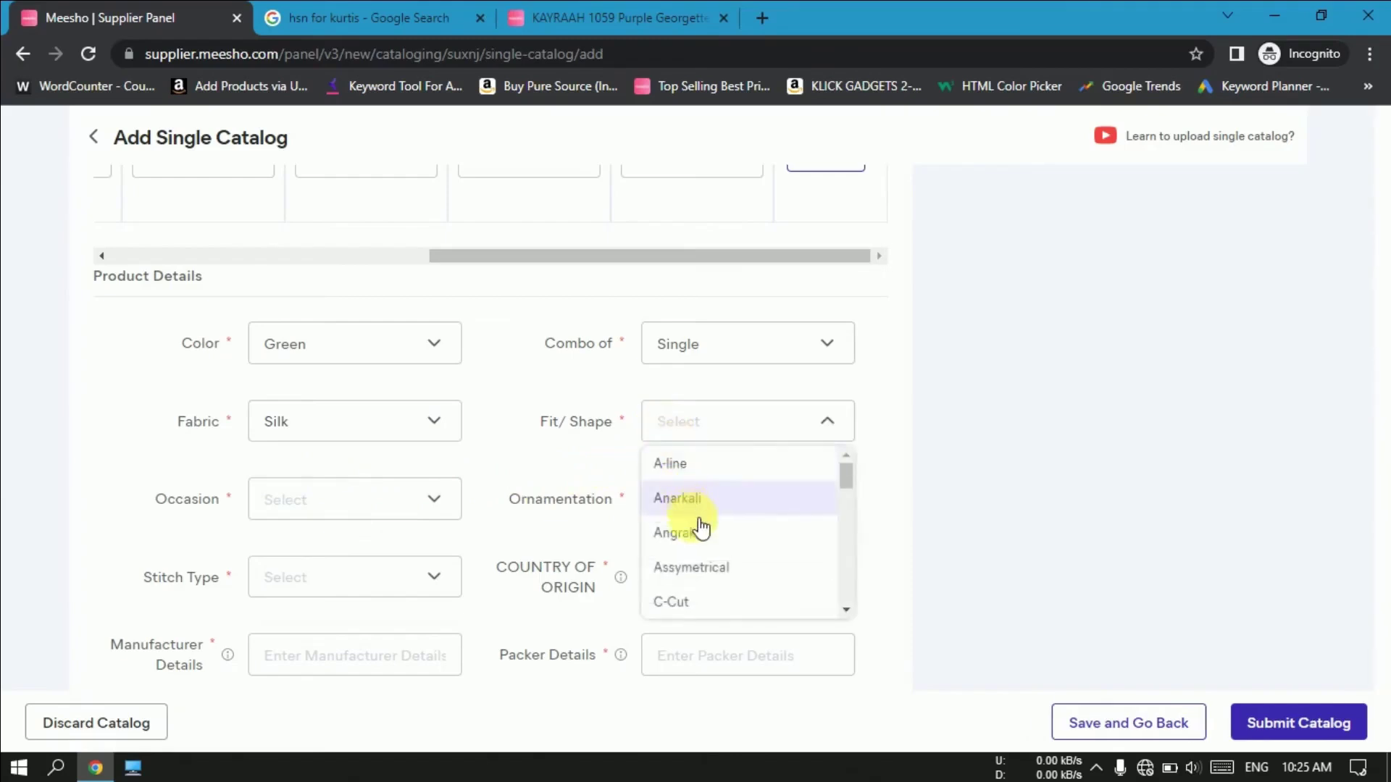
left_click_drag(846, 475, 863, 589)
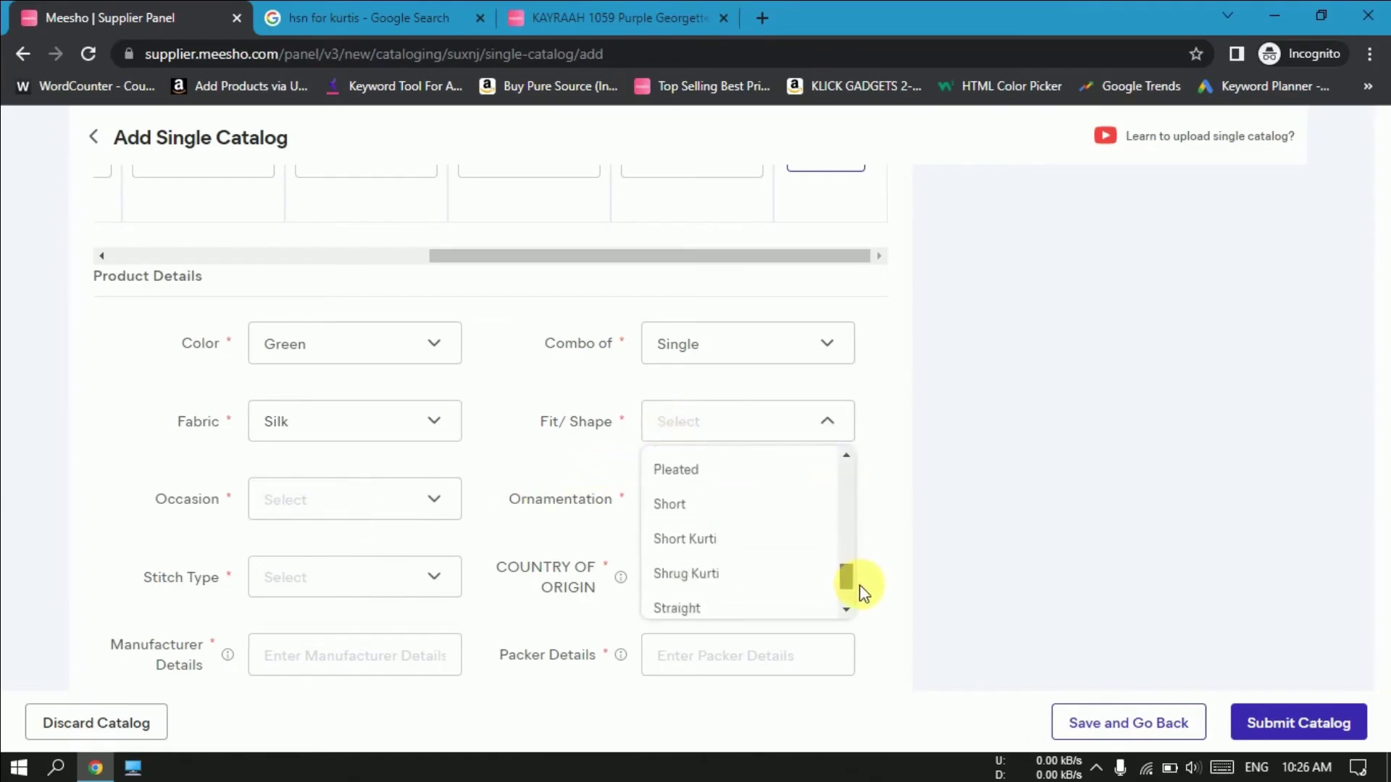
left_click(701, 526)
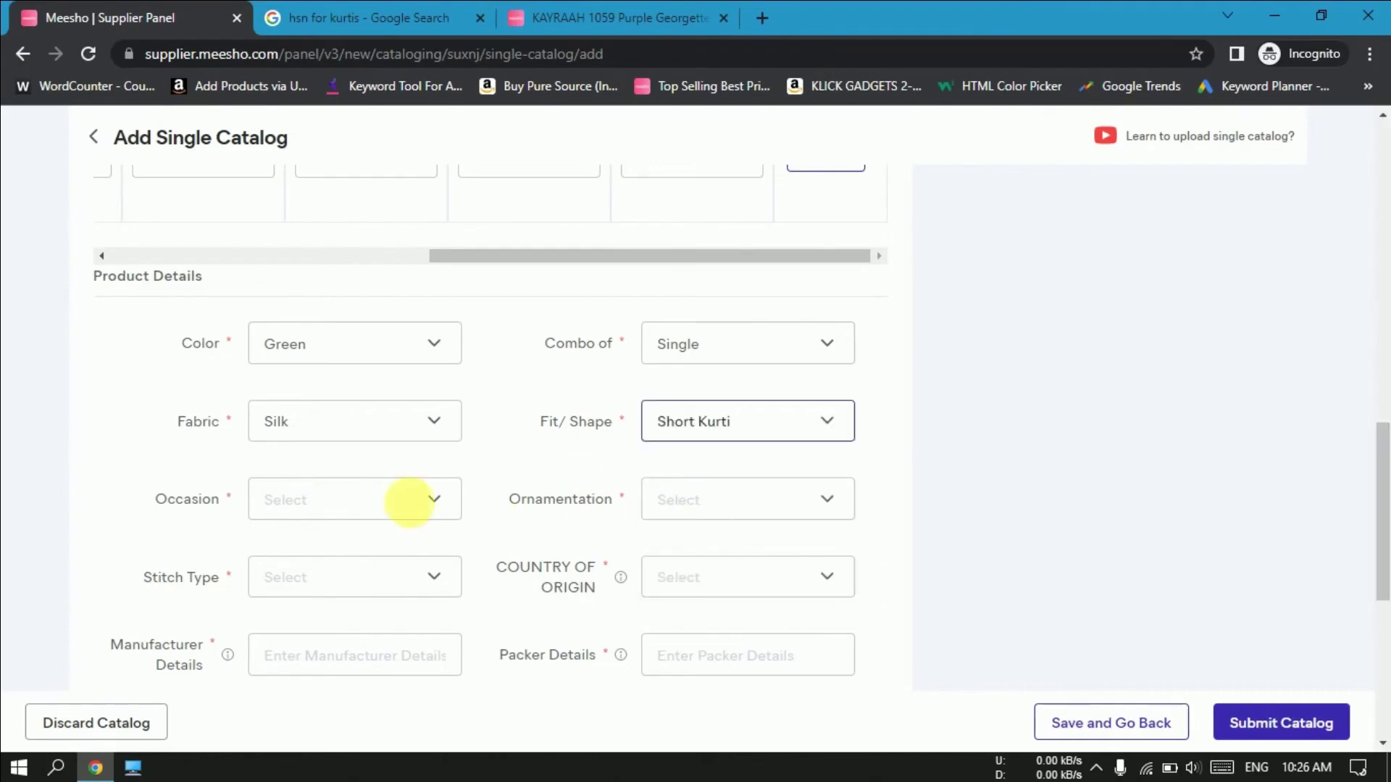
Set the product's occasion to Festive
left_click(280, 517)
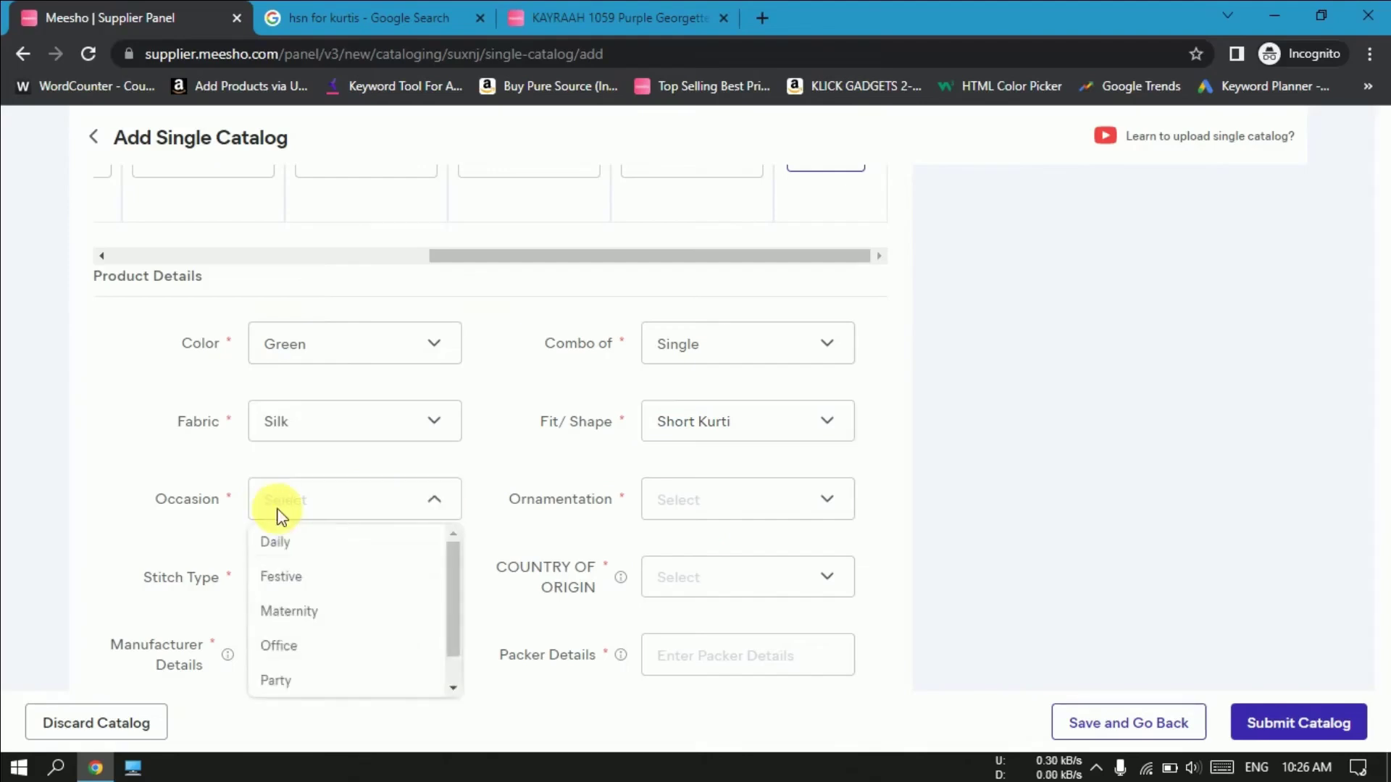
left_click_drag(456, 565, 456, 605)
scroll(329, 621, "up", 2)
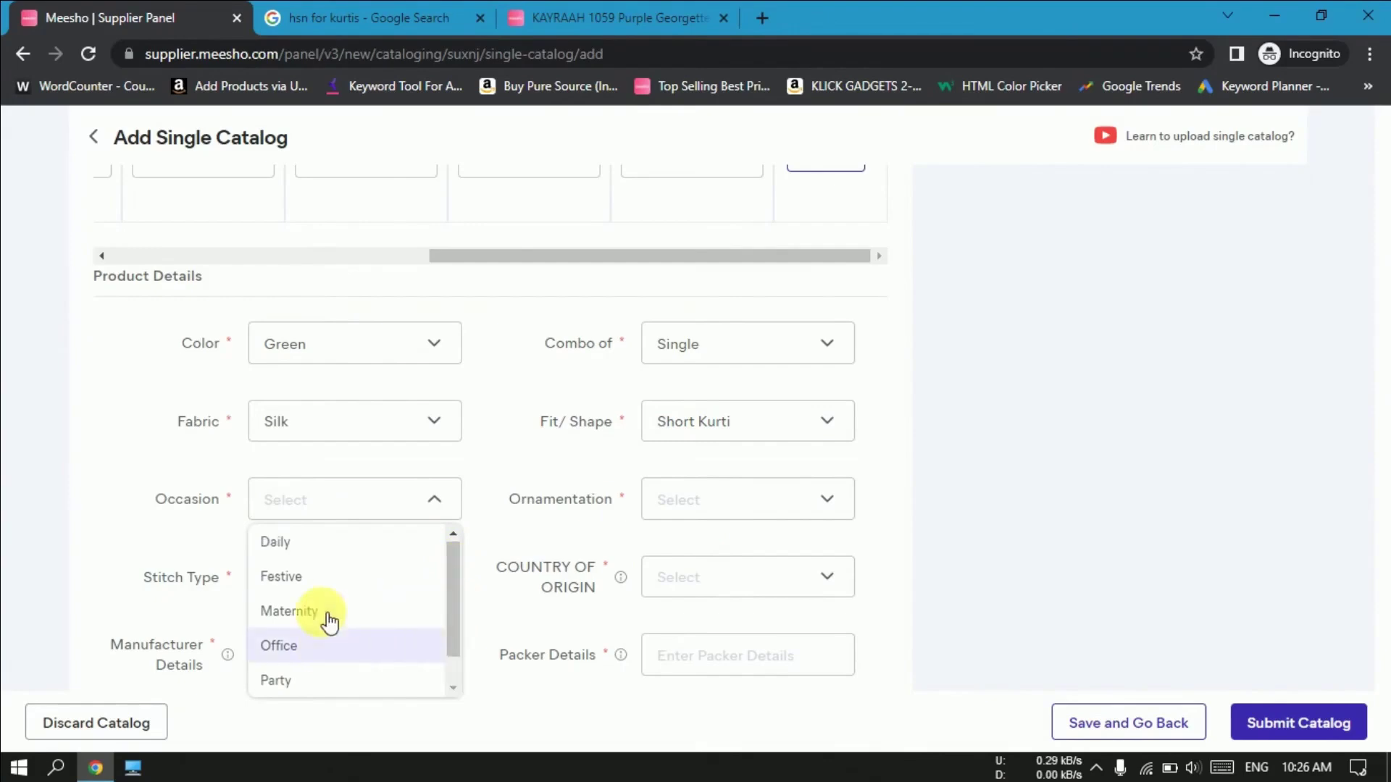
left_click(301, 583)
Copy the Ornamentation label from the product details and translate it from English to Hindi with Google Translate in a new tab
scroll(658, 351, "down", 2)
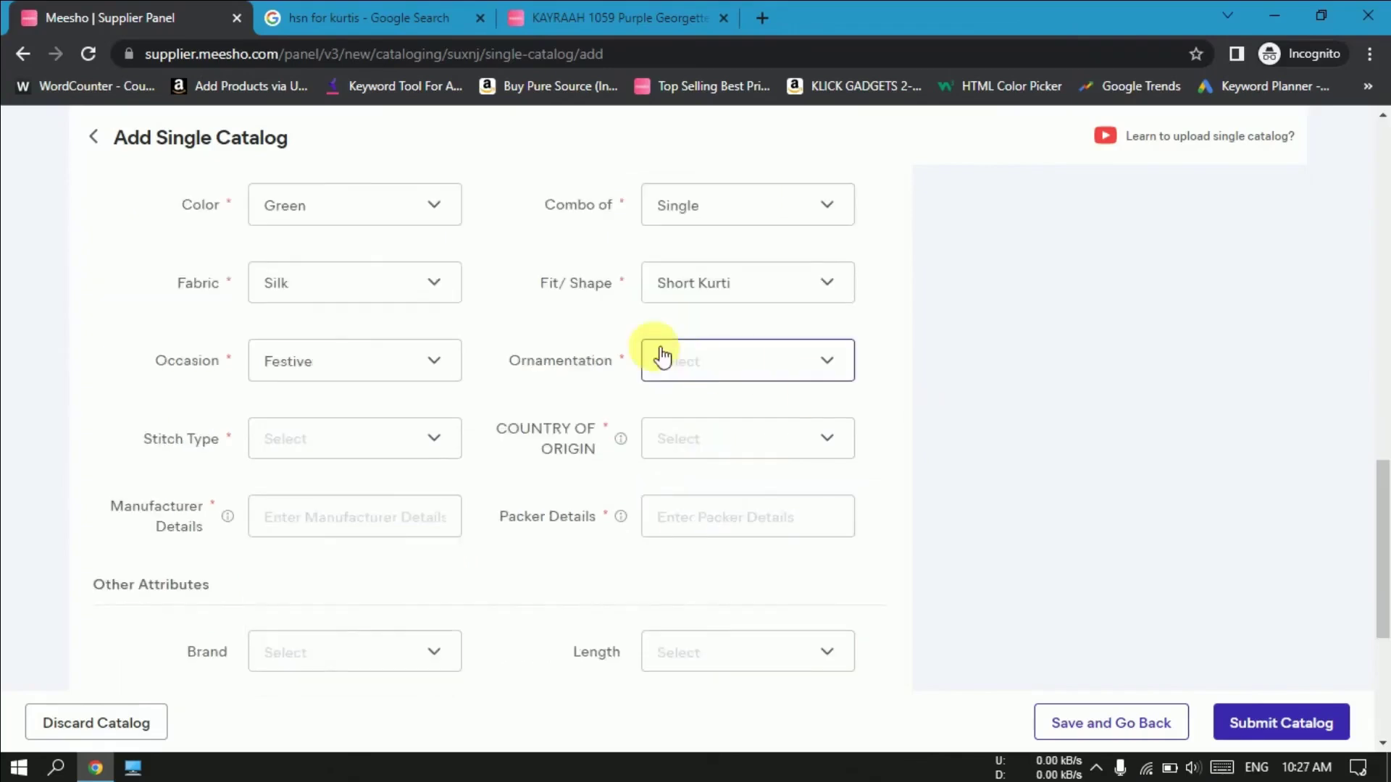
left_click(733, 372)
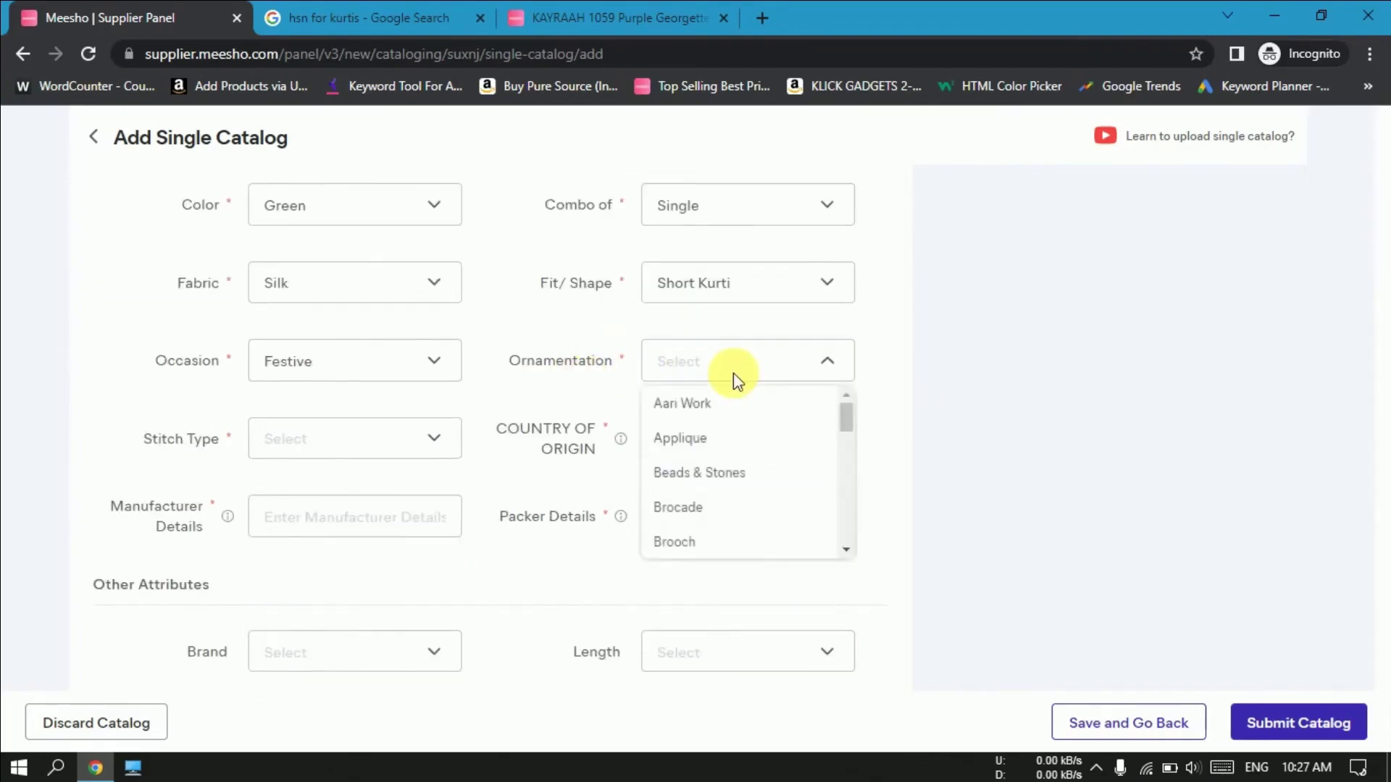
scroll(730, 474, "down", 5)
double_click(563, 362)
key("ctrl+c")
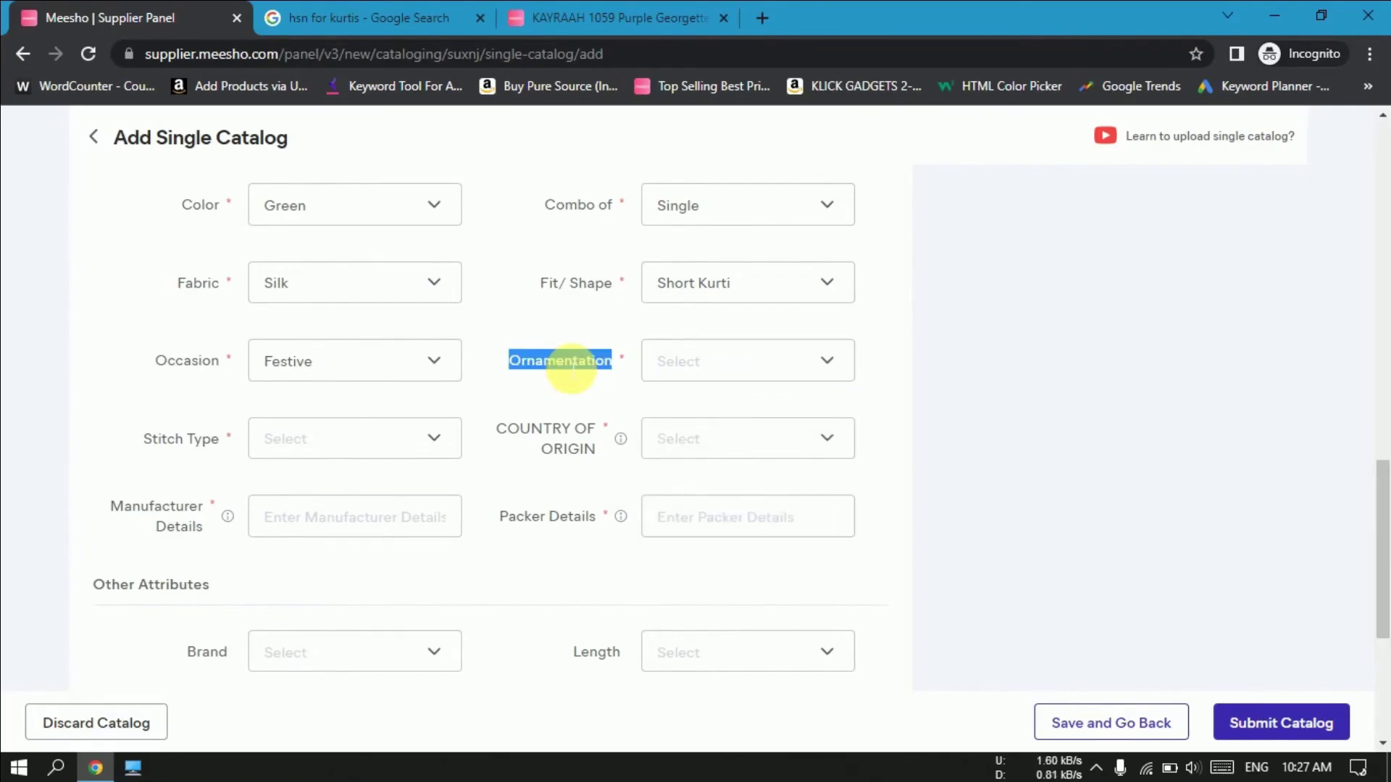
left_click(762, 18)
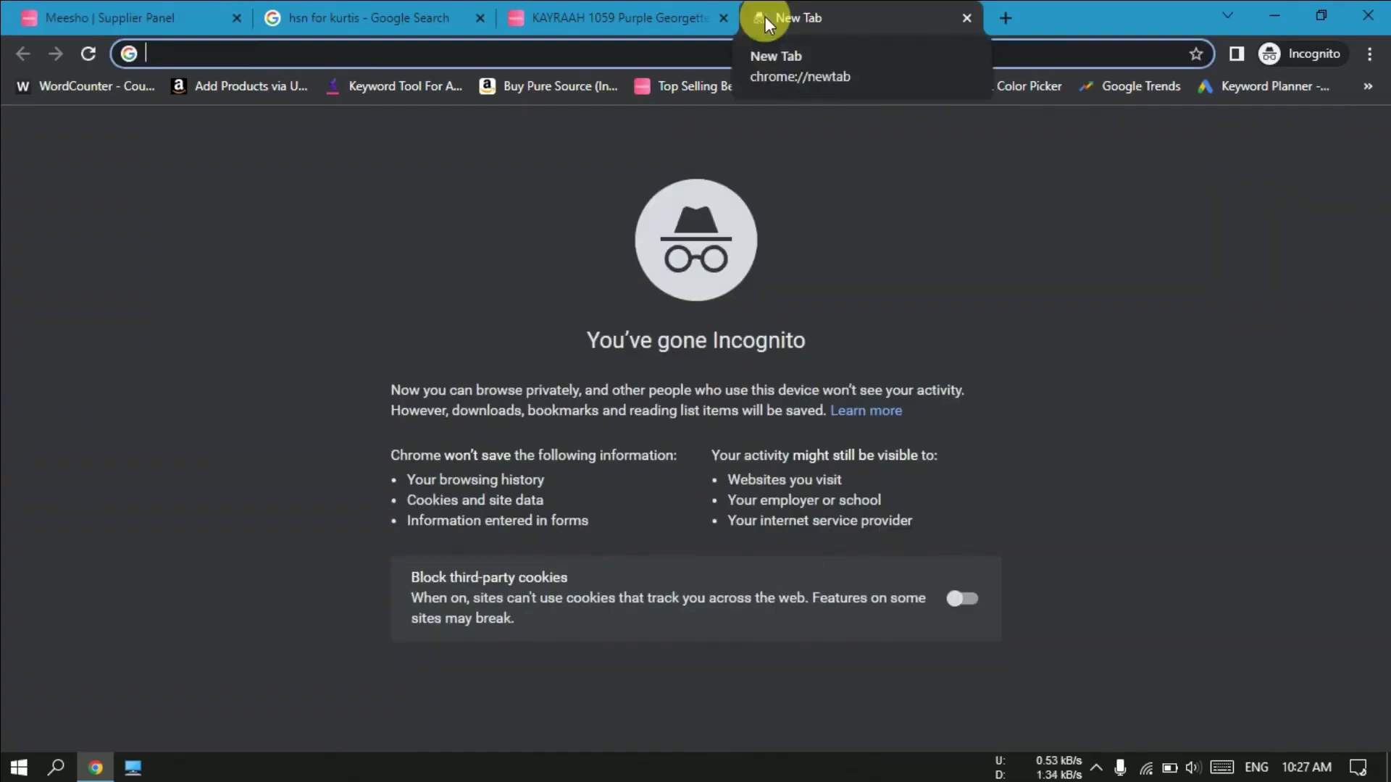
key("ctrl+v")
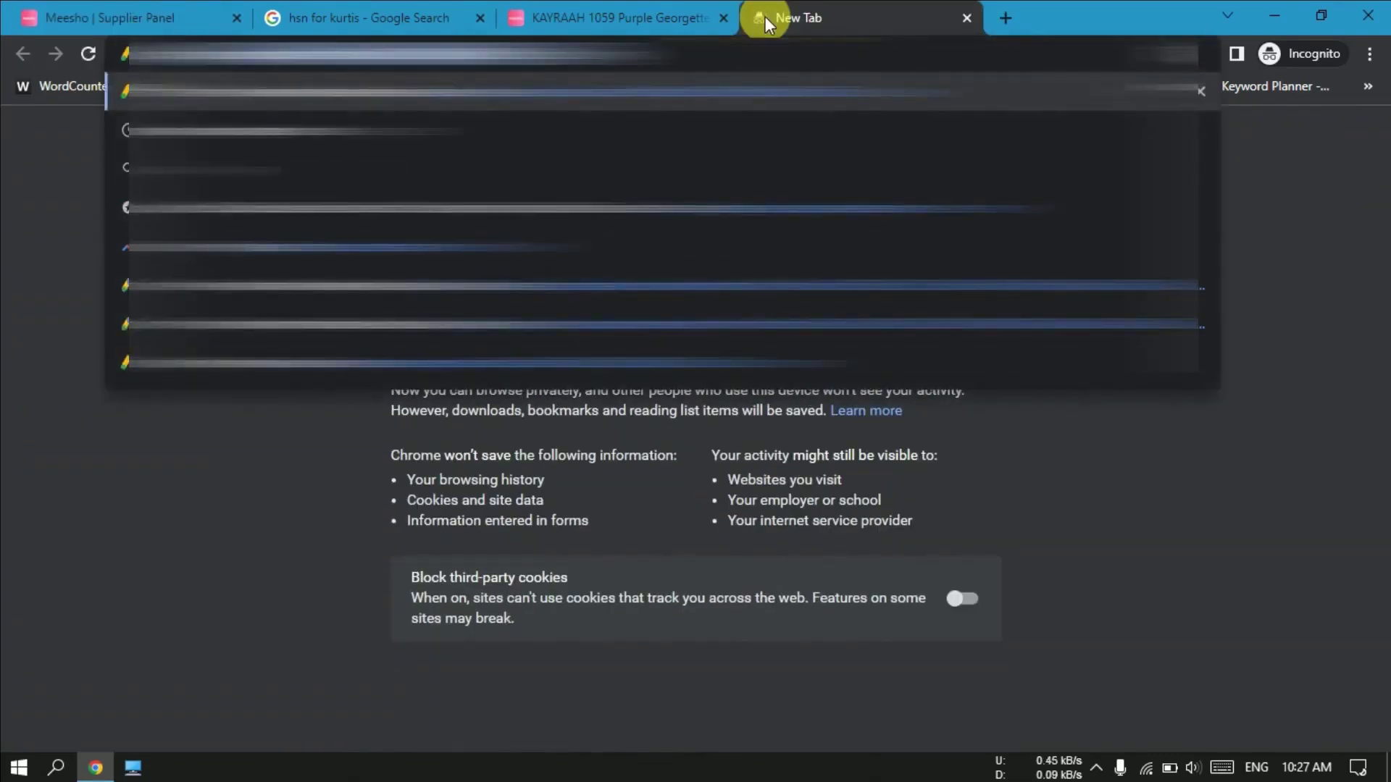
key("Return")
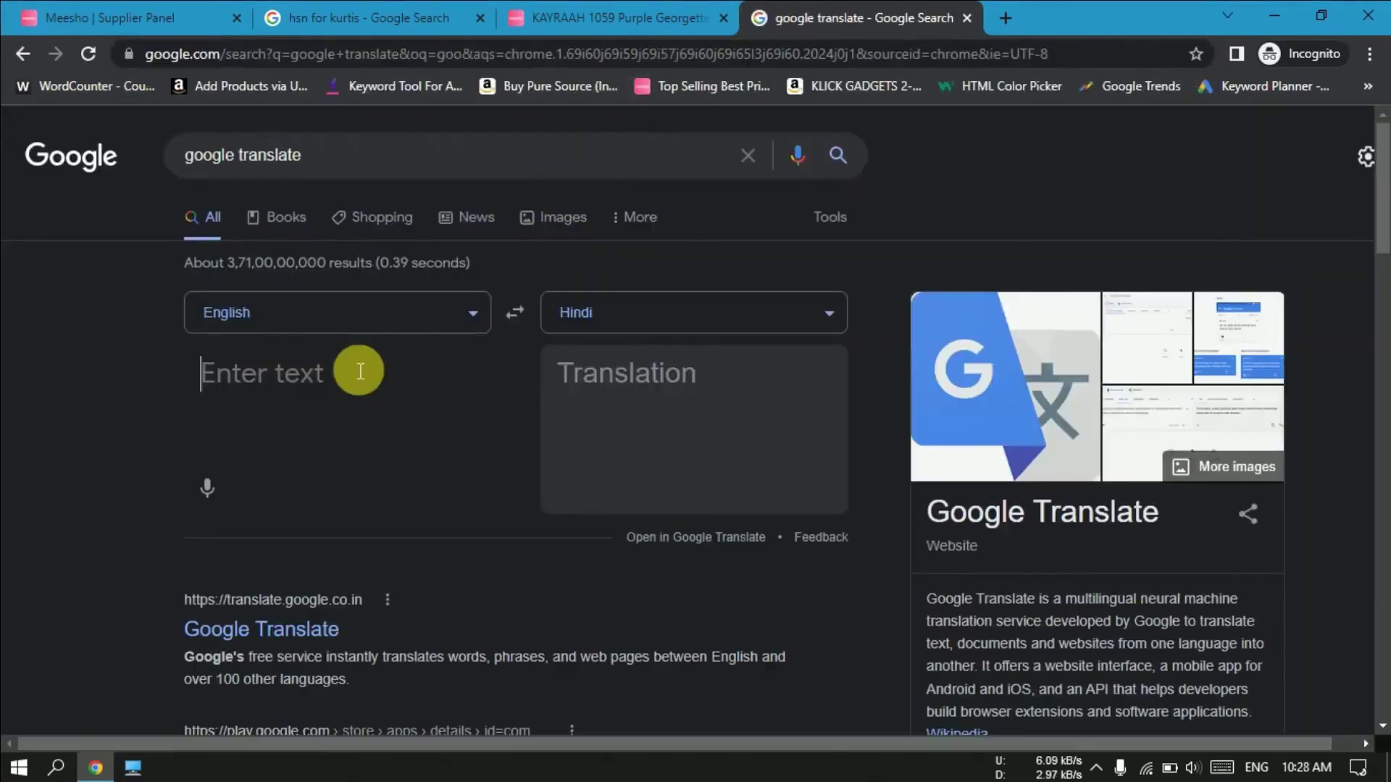
key("ctrl+v")
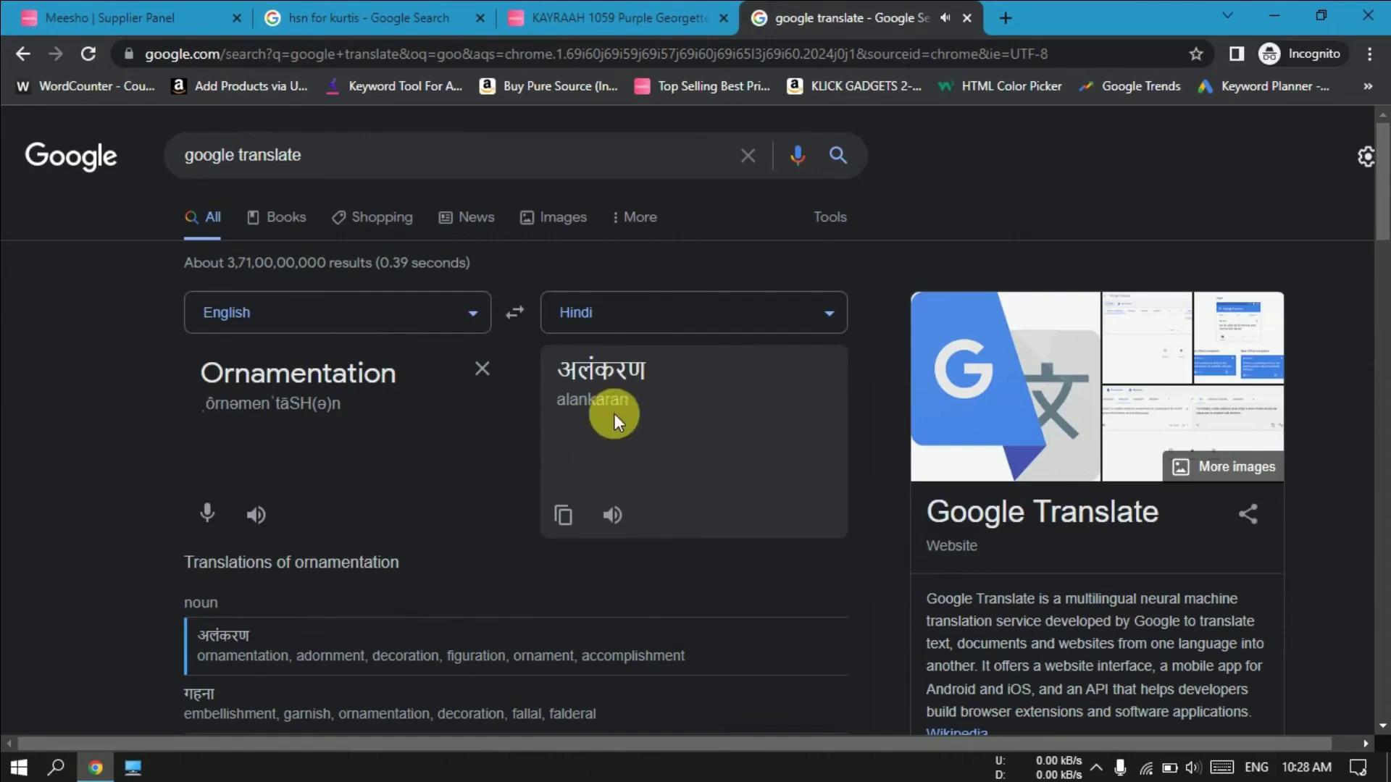
Return to the Meesho catalog form and set the product's ornamentation to Applique
left_click(29, 10)
left_click(677, 373)
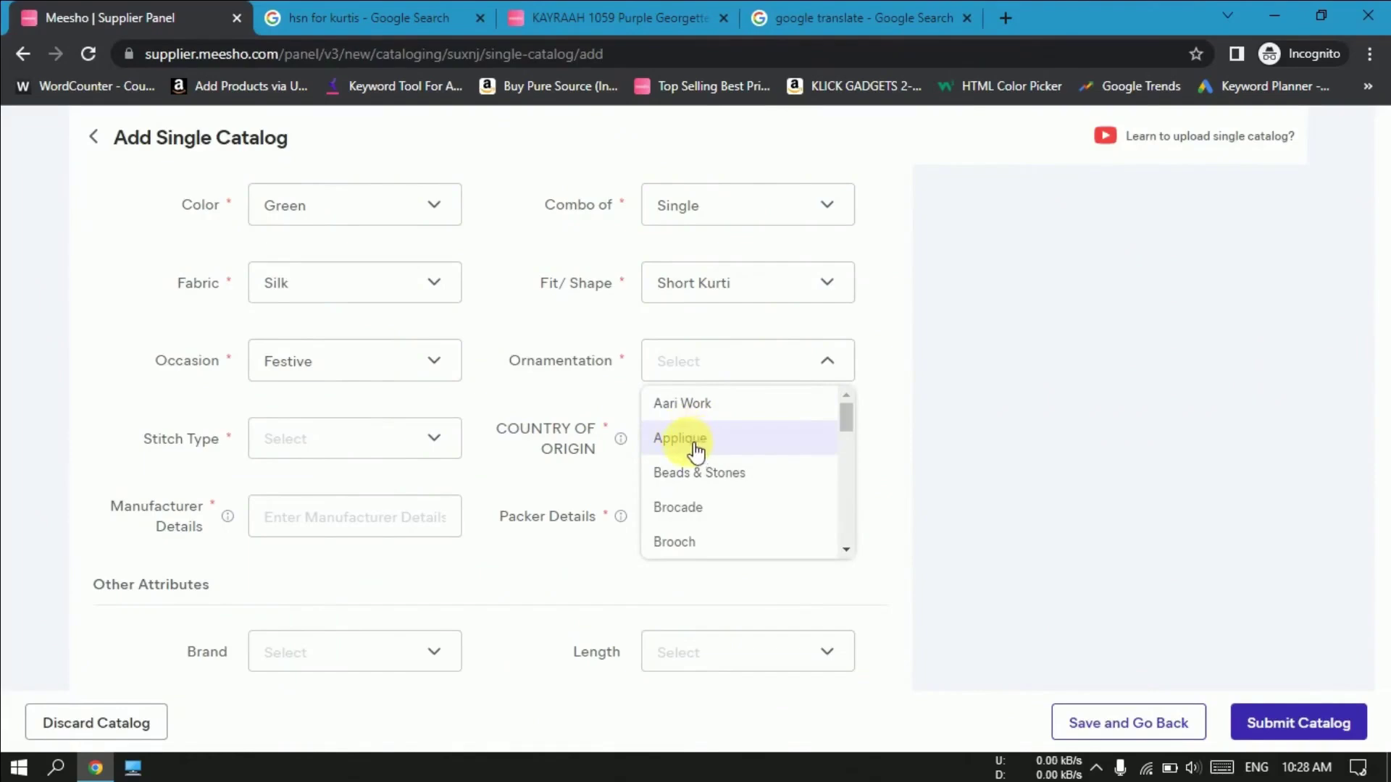
left_click(746, 436)
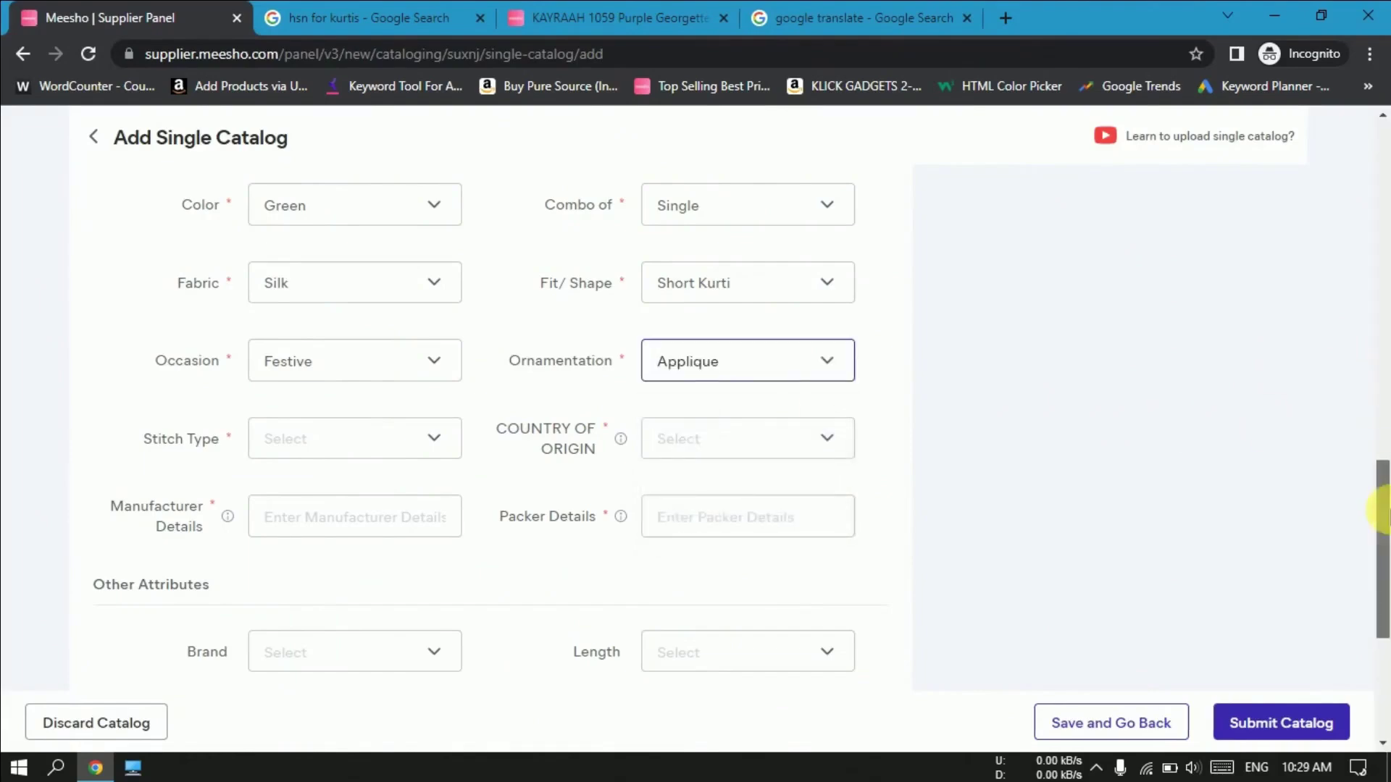
Copy the Stitch Type label from the form and translate it from English to Hindi in Google Translate
left_click_drag(1380, 511, 1376, 529)
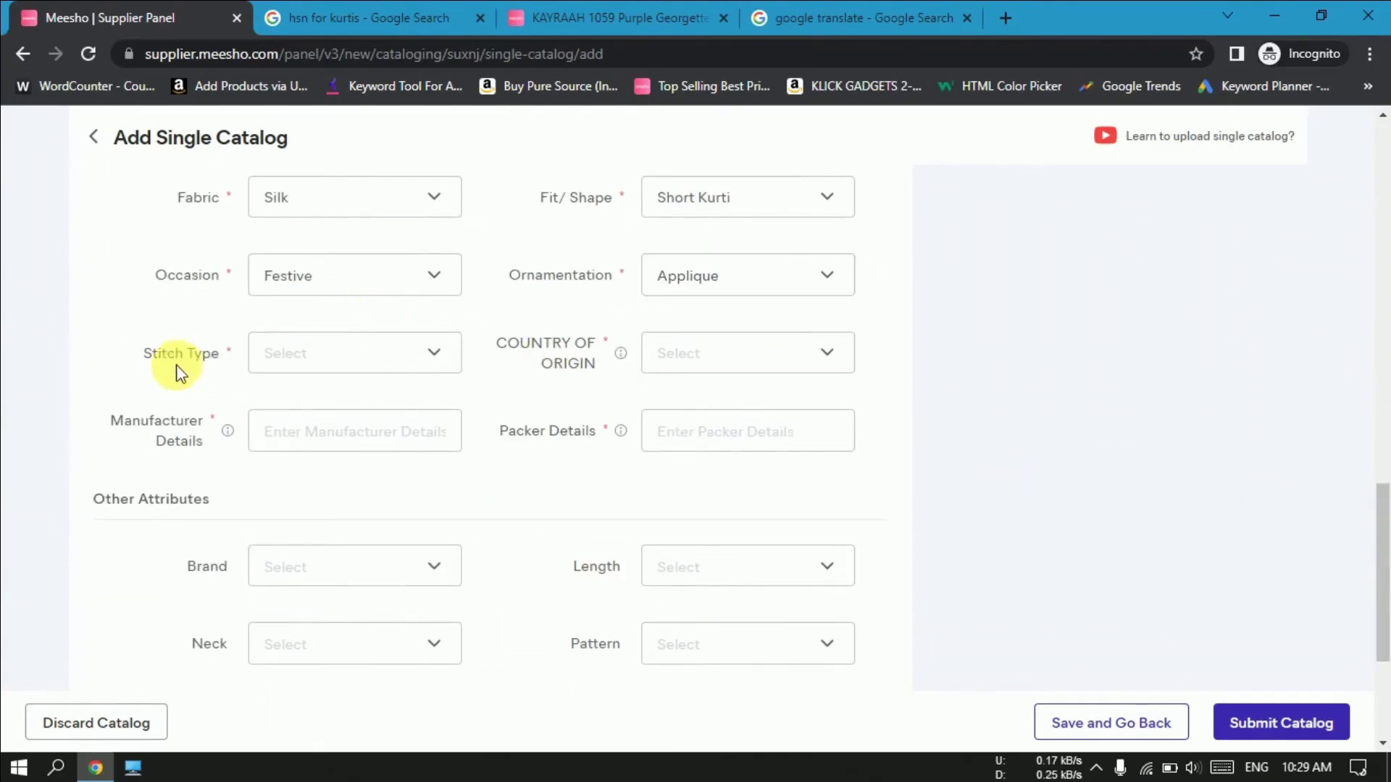
left_click_drag(144, 355, 220, 373)
key("ctrl+c")
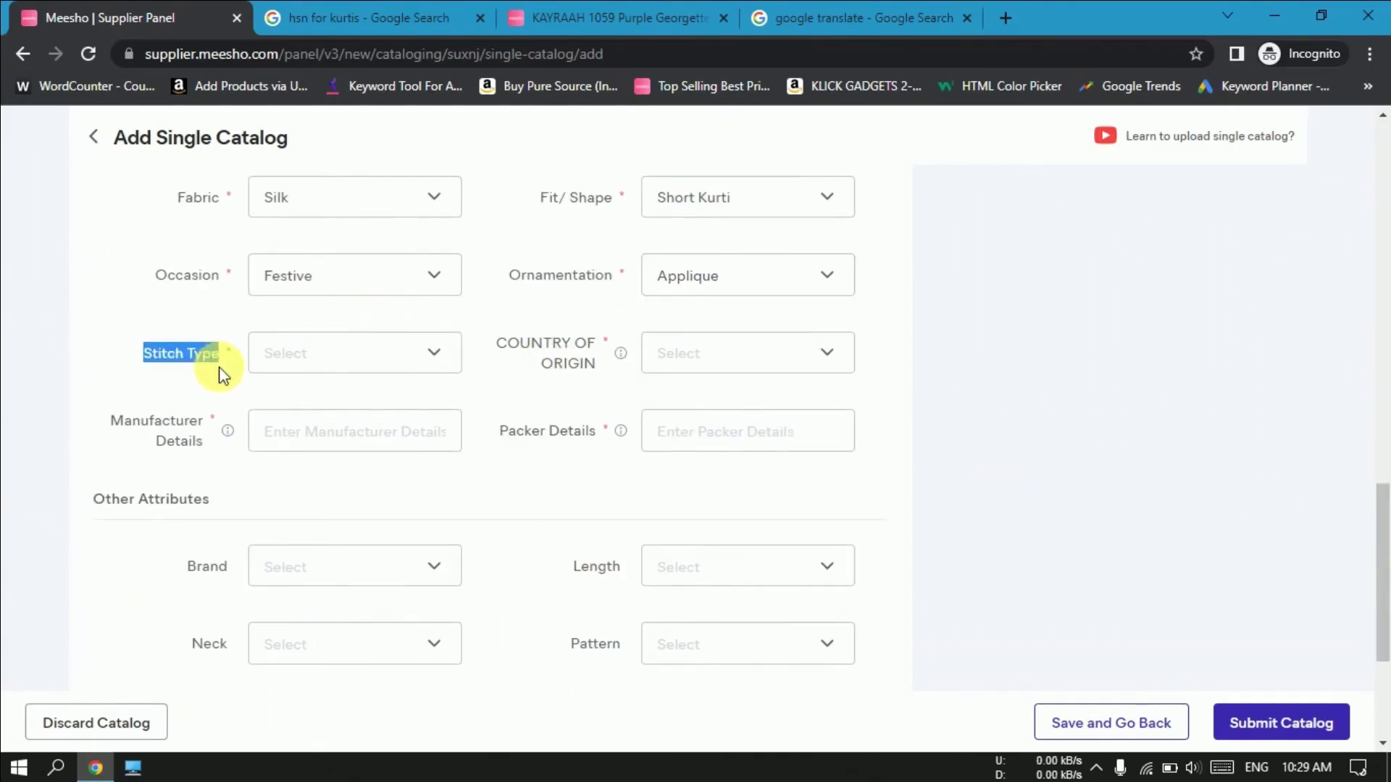
key("ctrl+4")
key("ctrl+v")
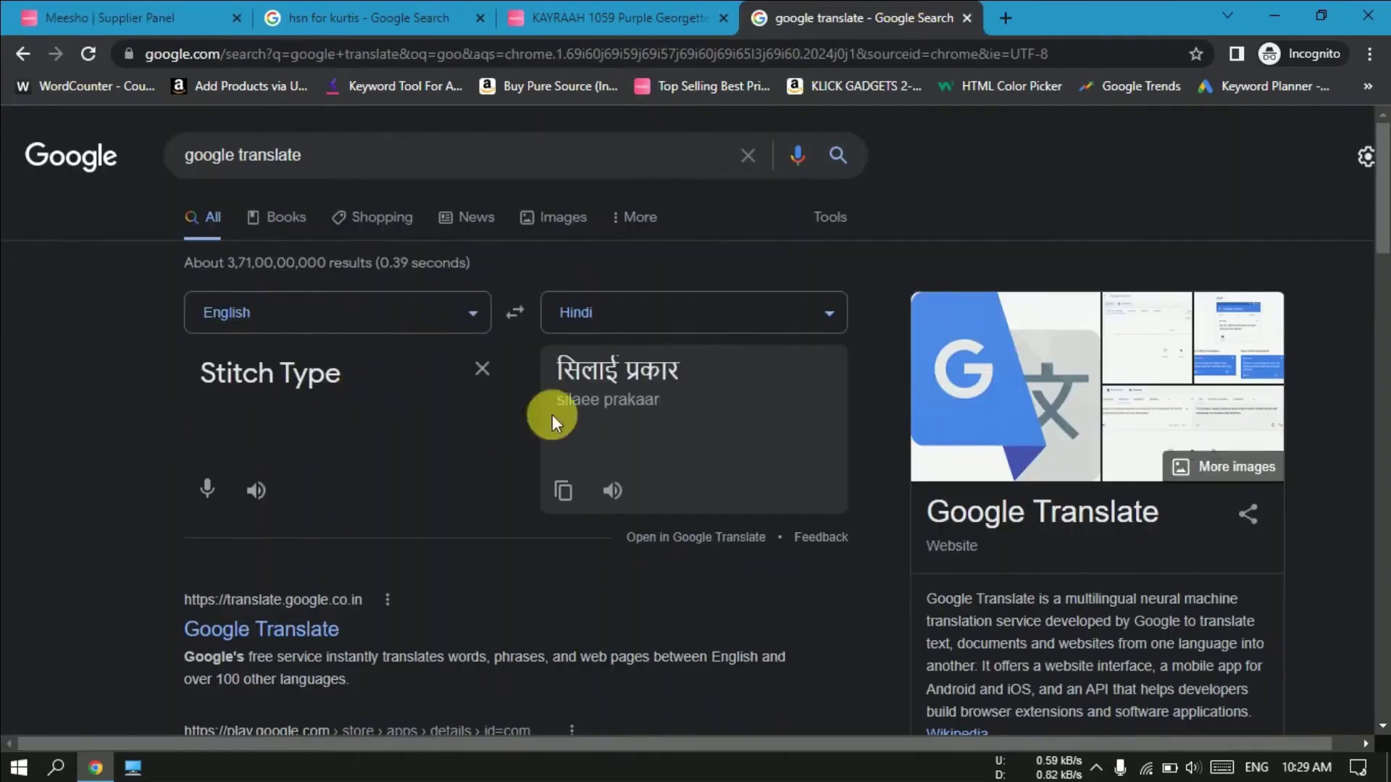
Back in the Meesho catalog form, set the stitch type to Stitched and the country of origin to India
left_click(58, 19)
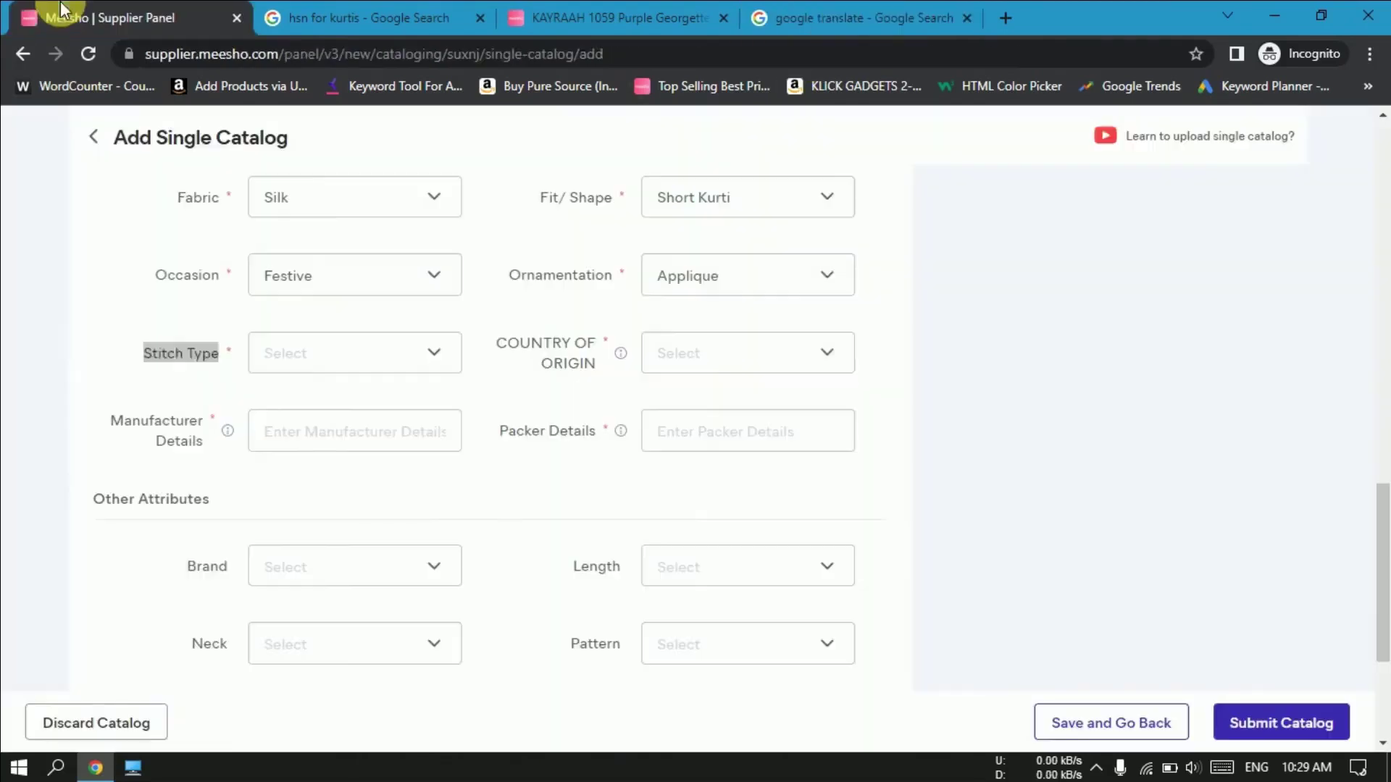
left_click(410, 378)
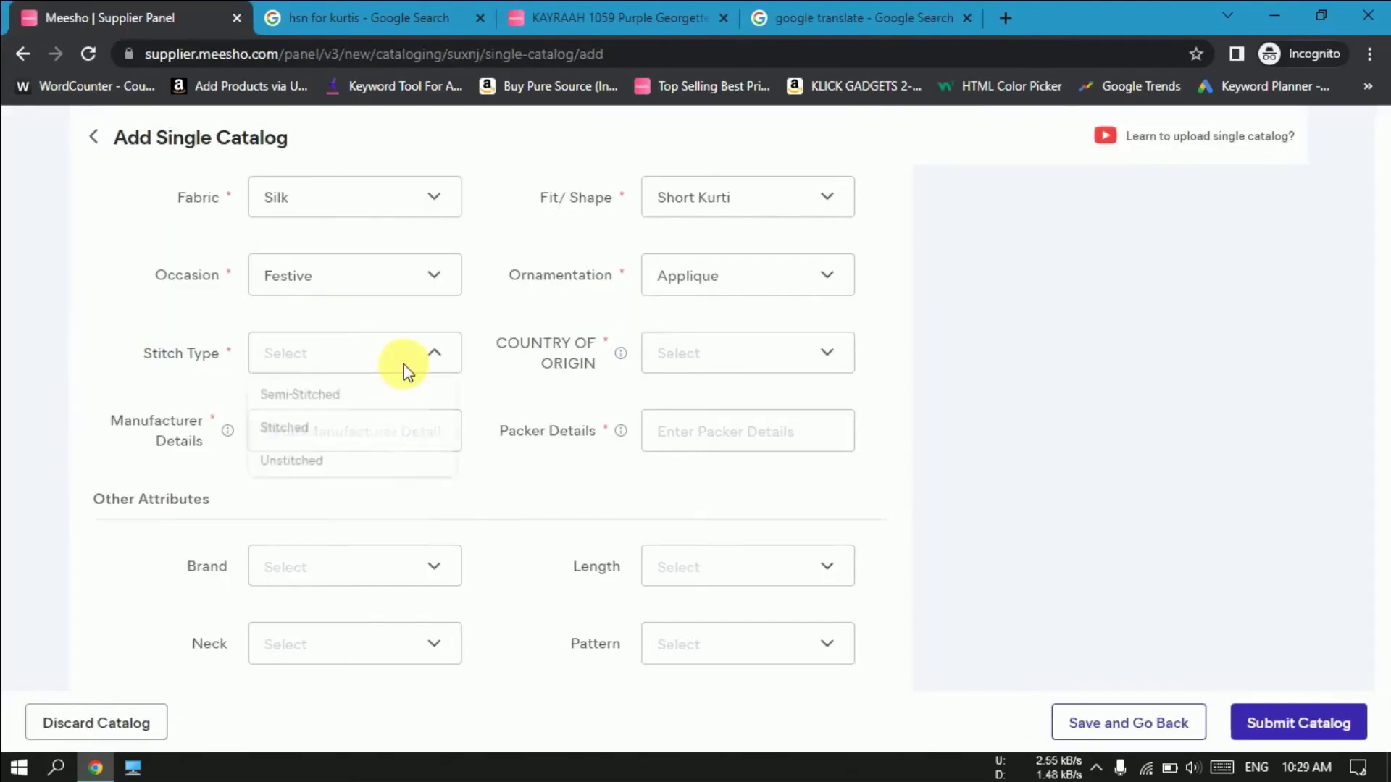
left_click(296, 443)
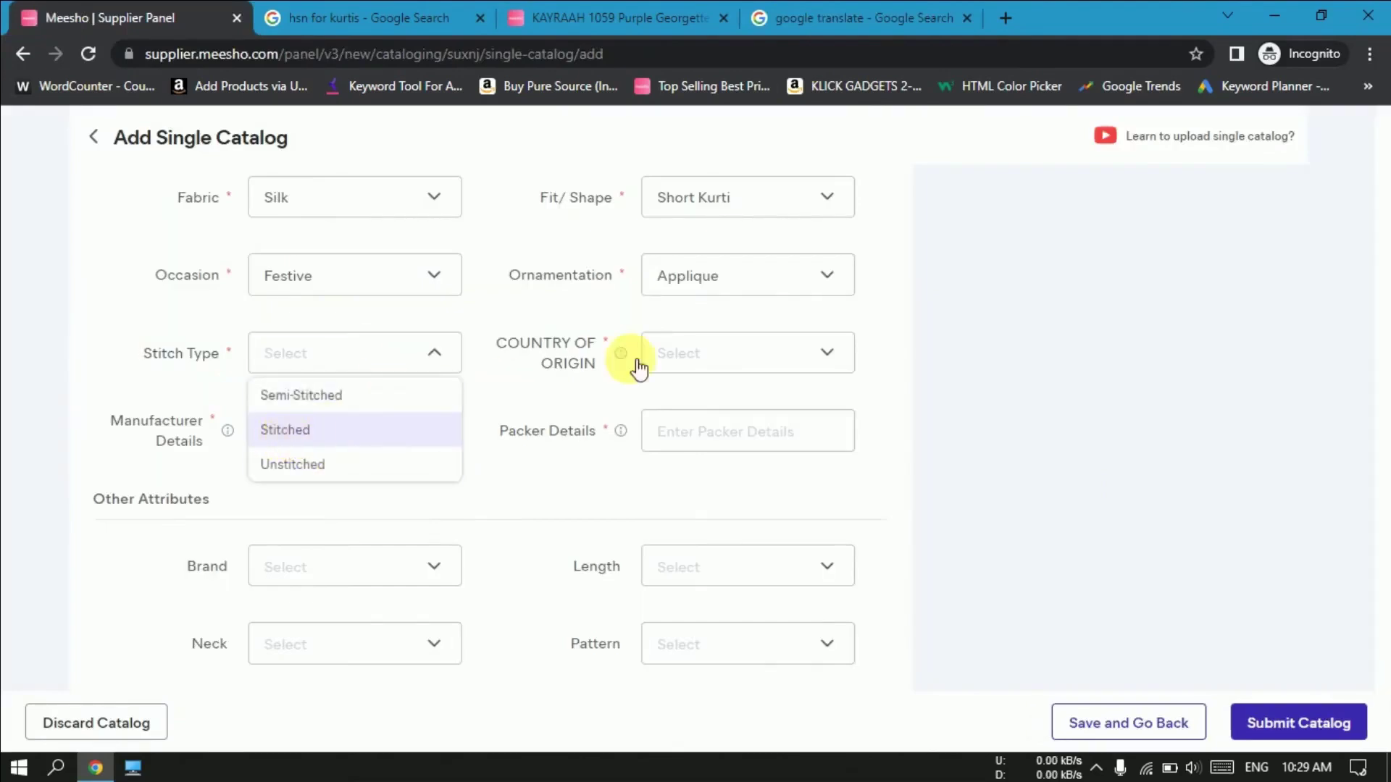
left_click(677, 364)
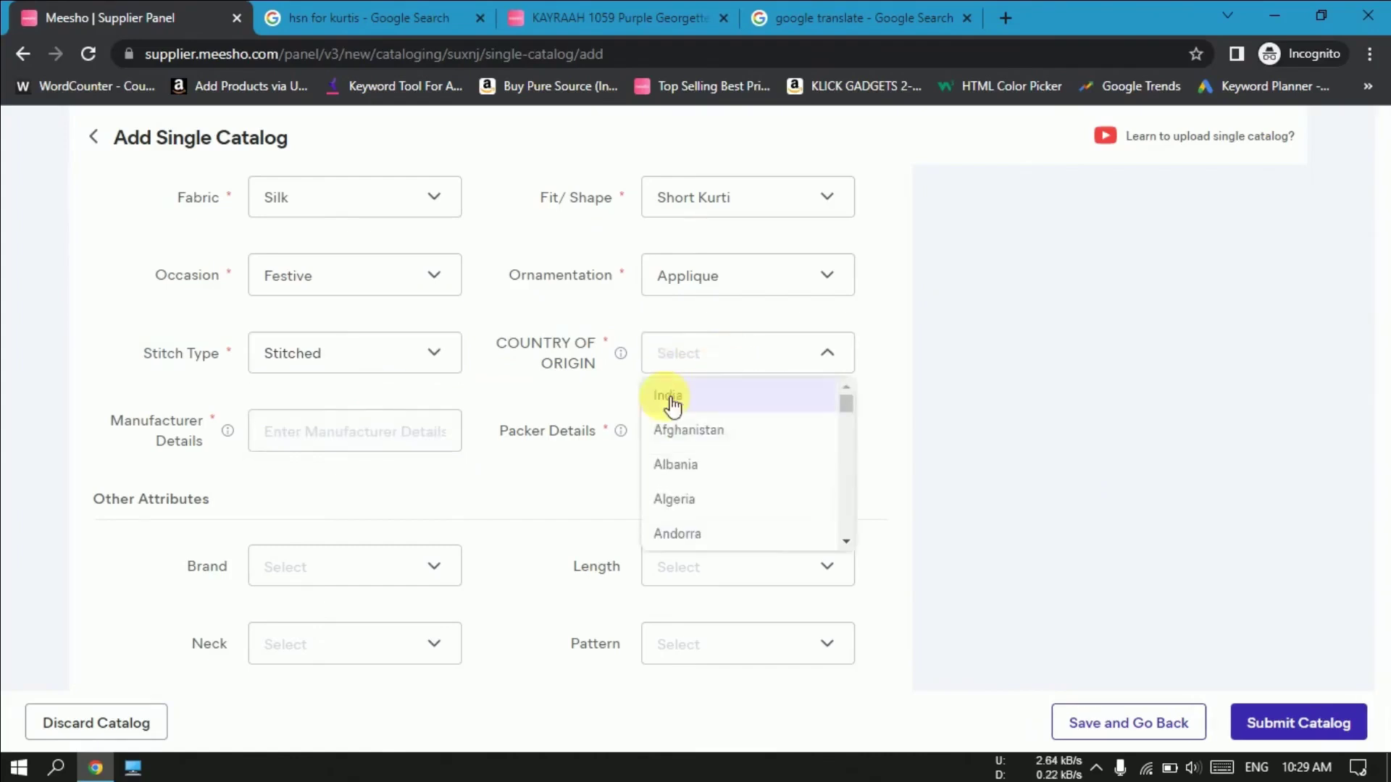
key("Return")
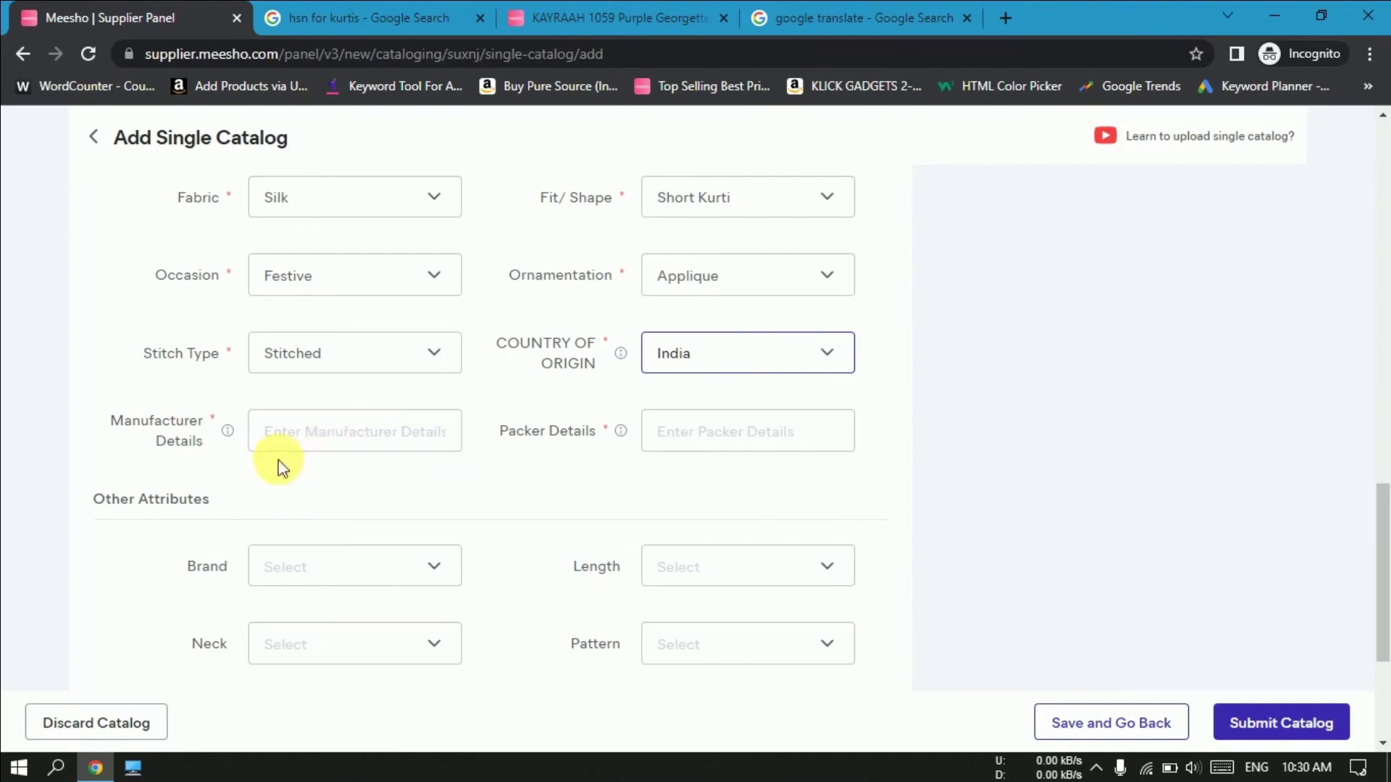
Enter JBR FASHION as the manufacturer details and copy the same text into the packer details
left_click(304, 450)
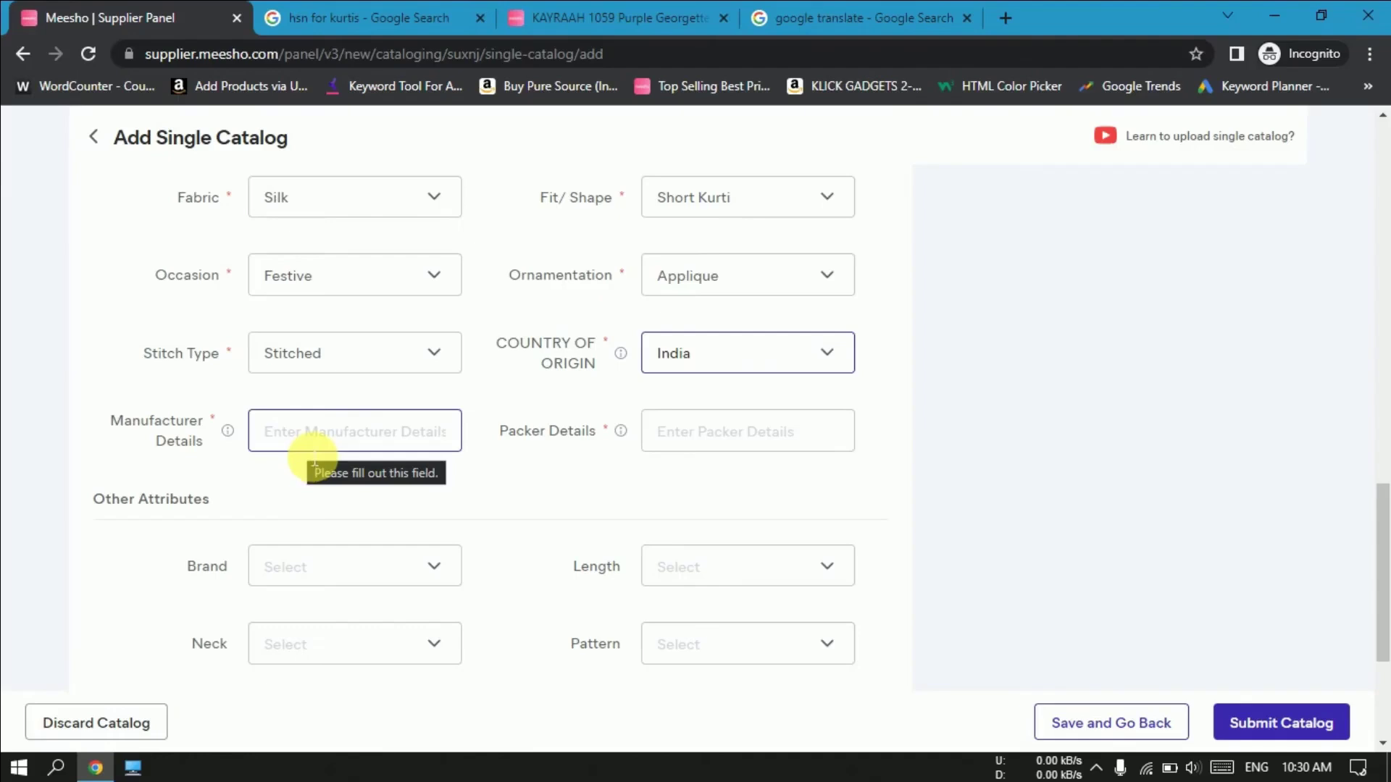
left_click(325, 443)
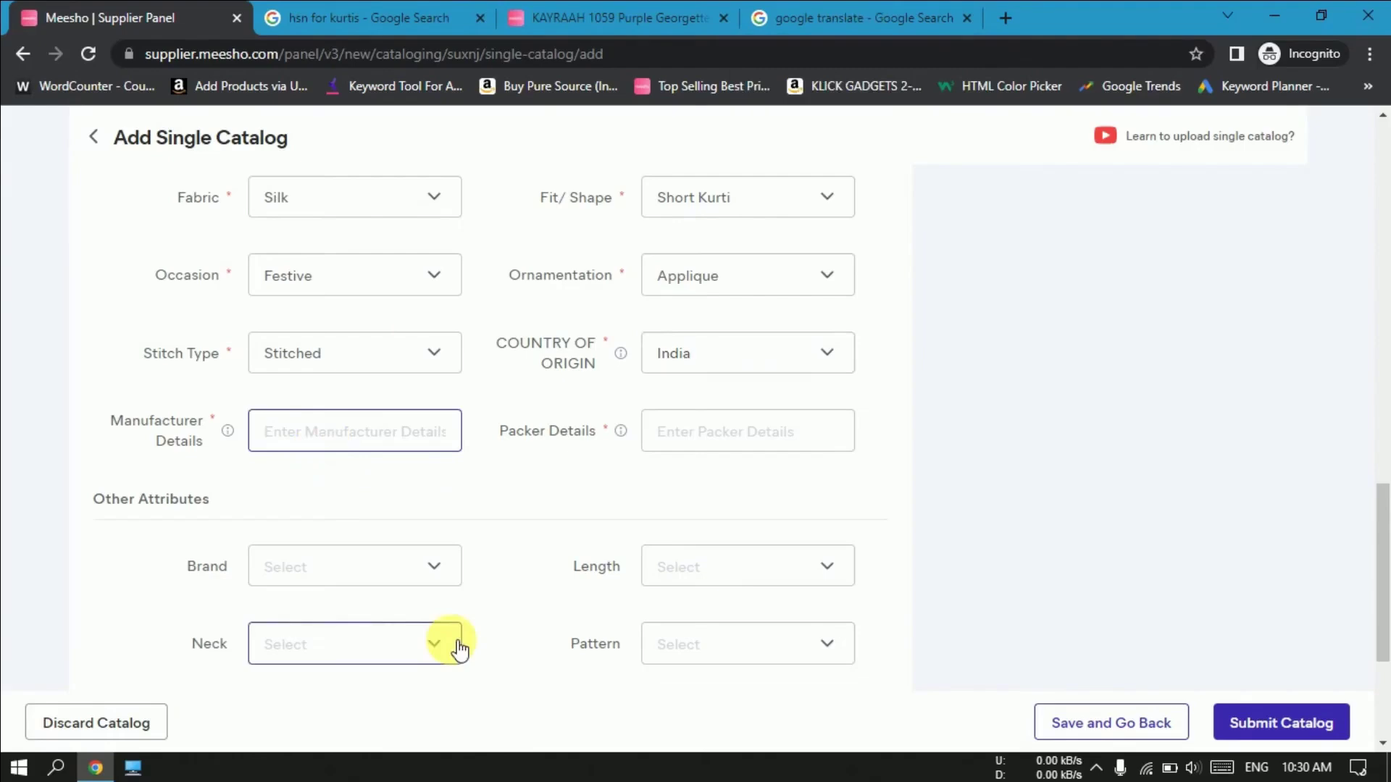
type("JBR FA")
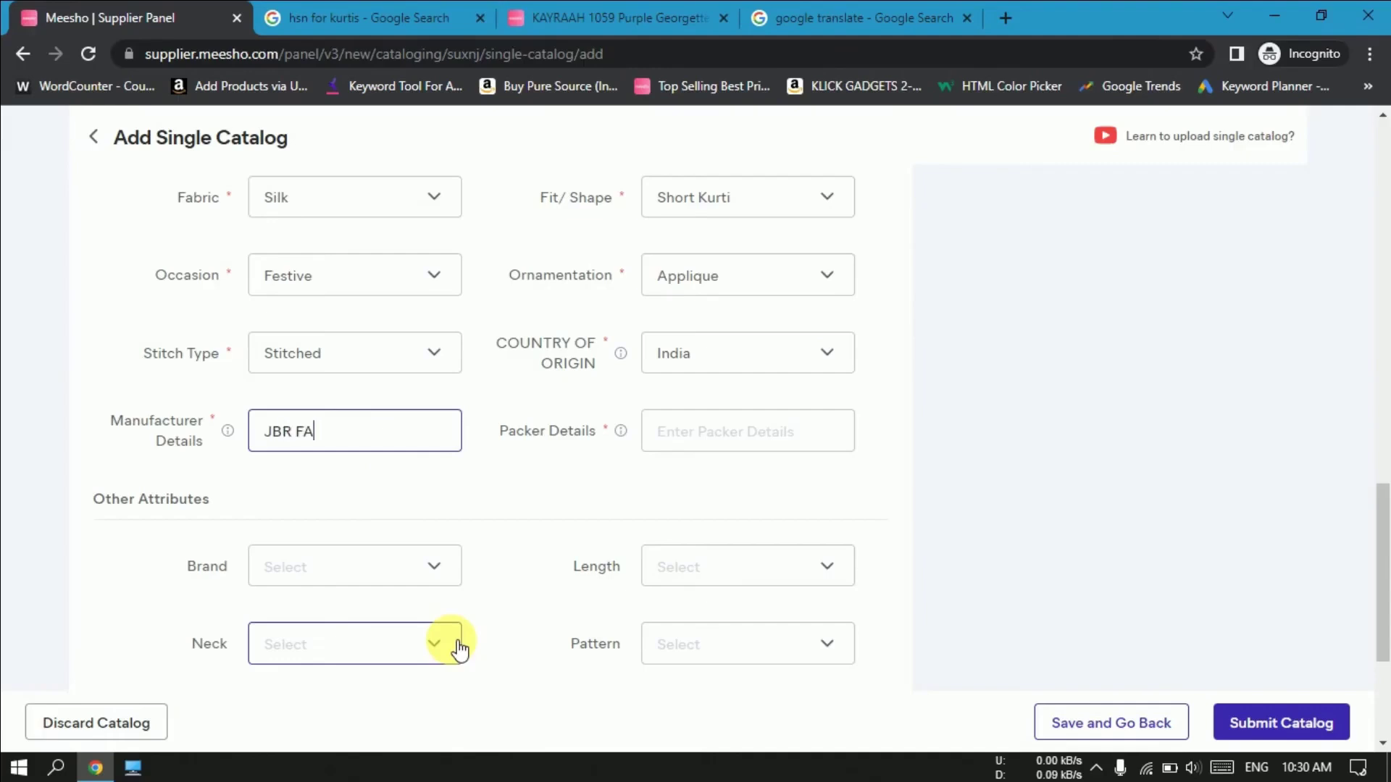
type("SHION")
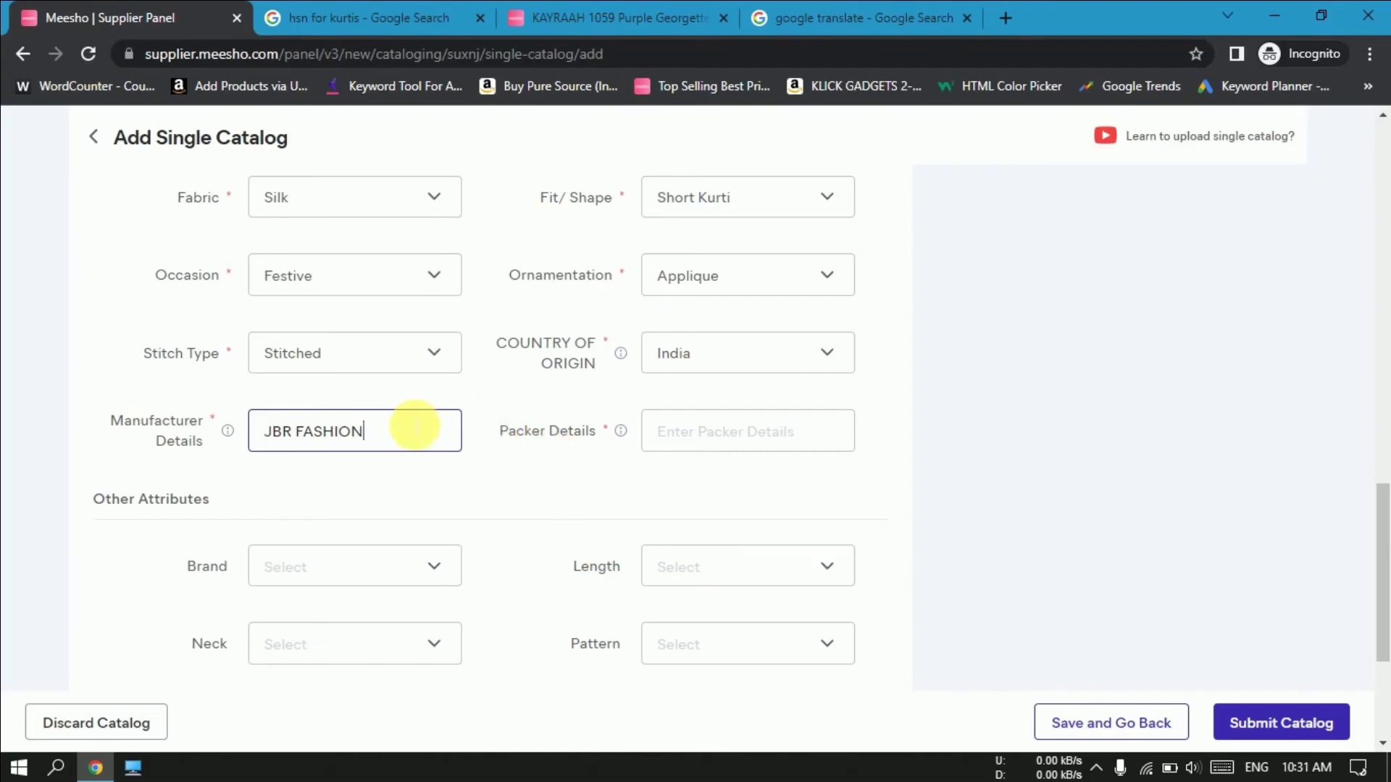
key("ctrl+a")
key("ctrl+c")
left_click(746, 436)
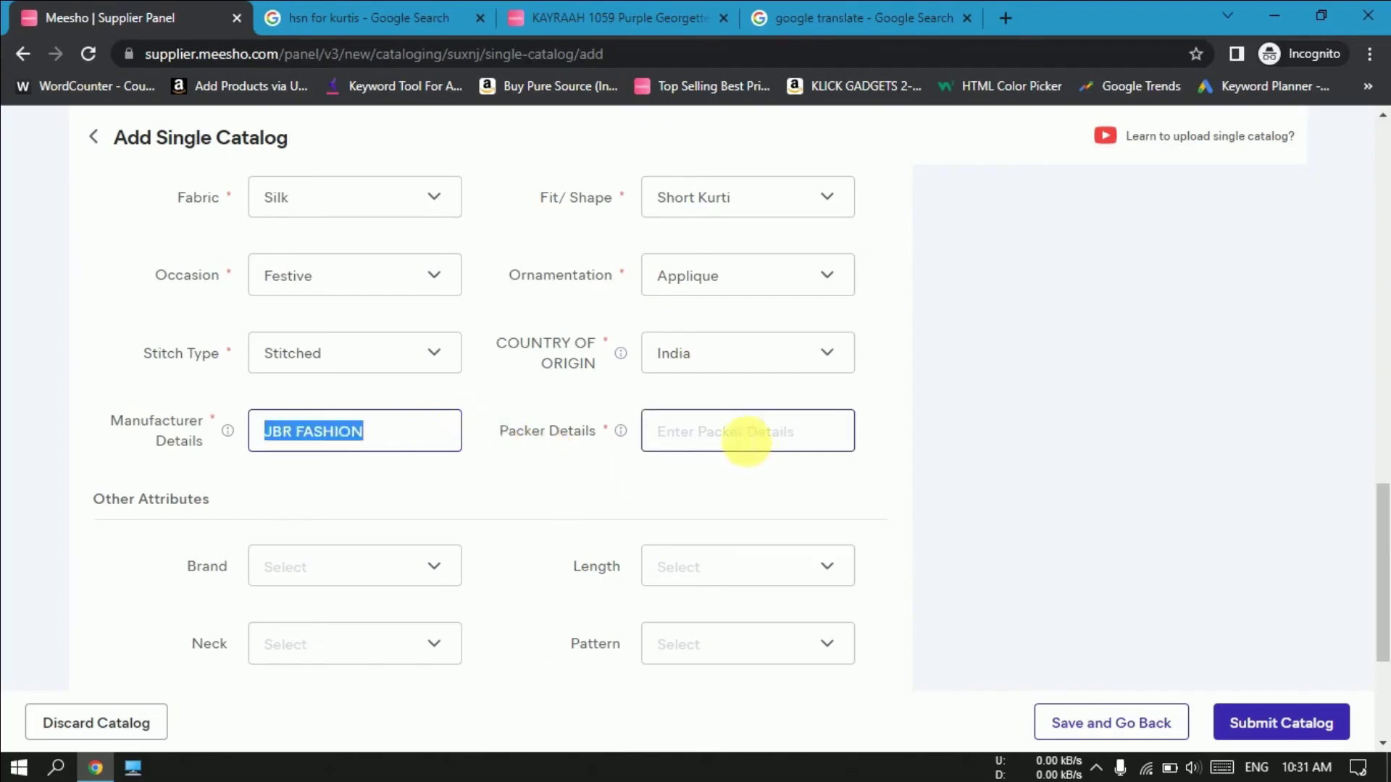
key("ctrl+v")
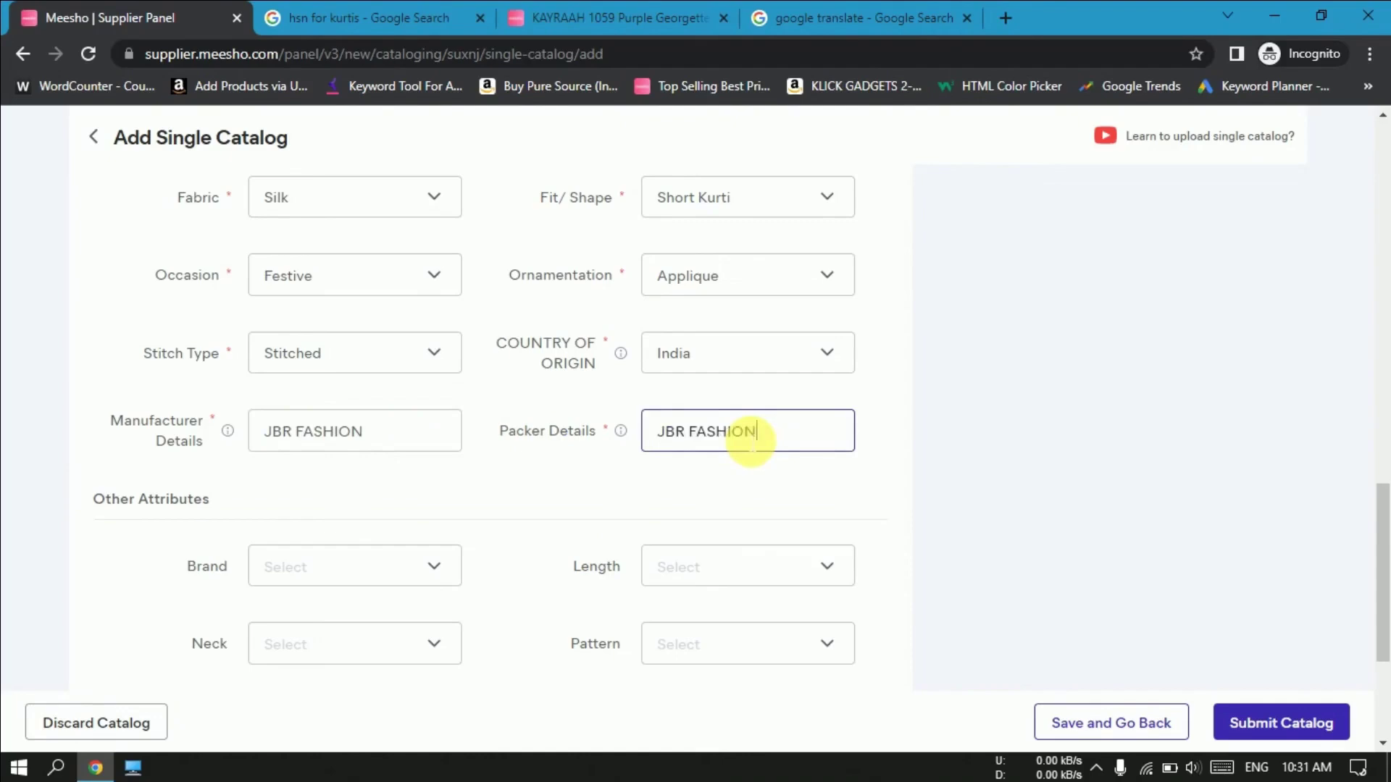
Look through the brand options under Other Attributes without selecting a brand
scroll(319, 442, "down", 2)
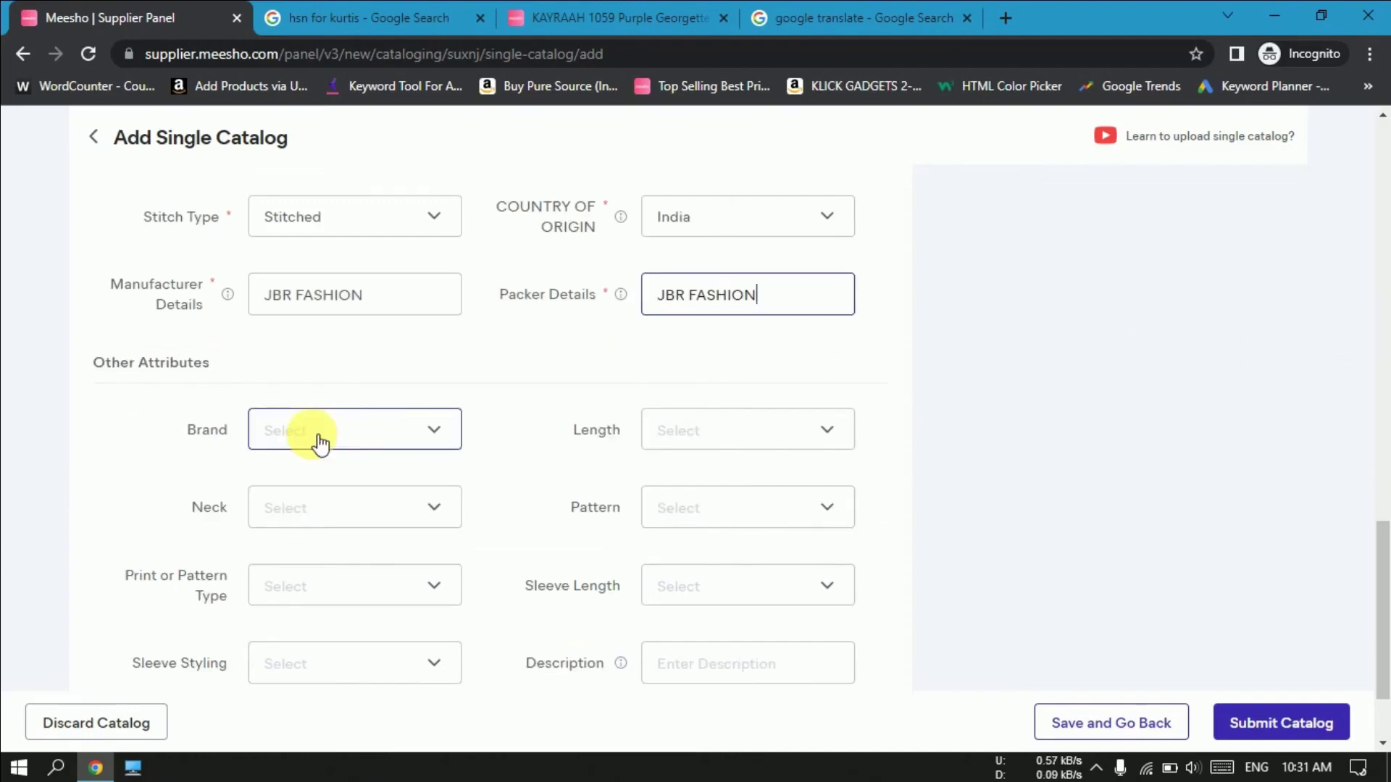
left_click(320, 440)
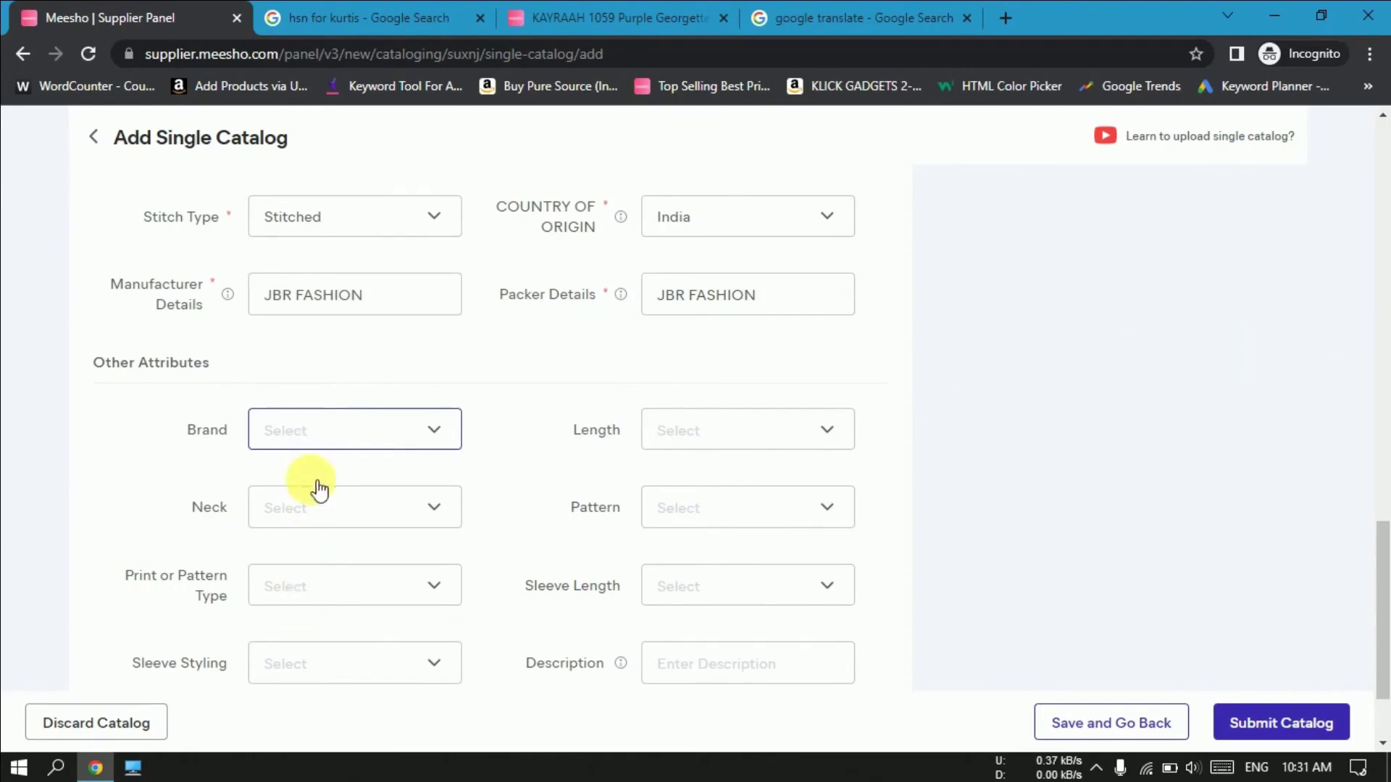
left_click(432, 428)
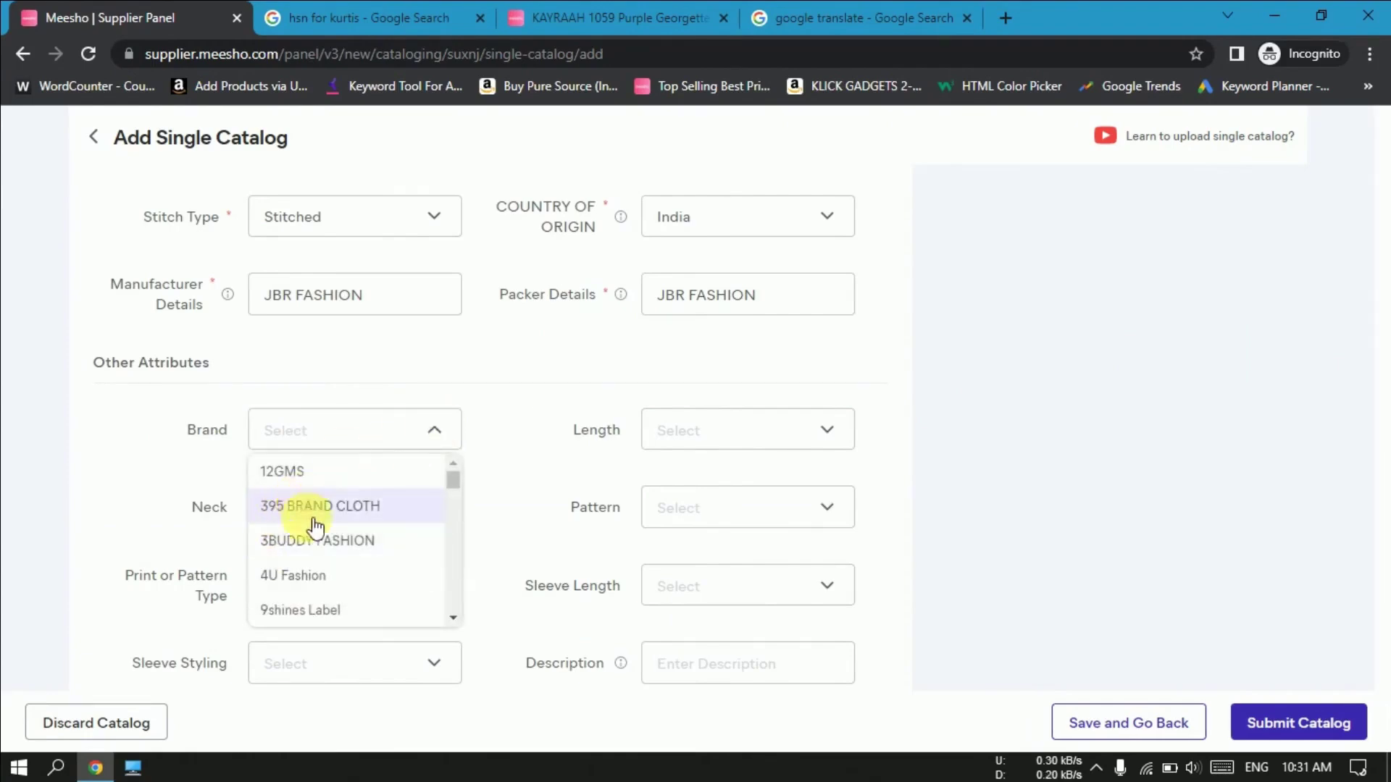
scroll(311, 543, "down", 2)
scroll(314, 549, "down", 3)
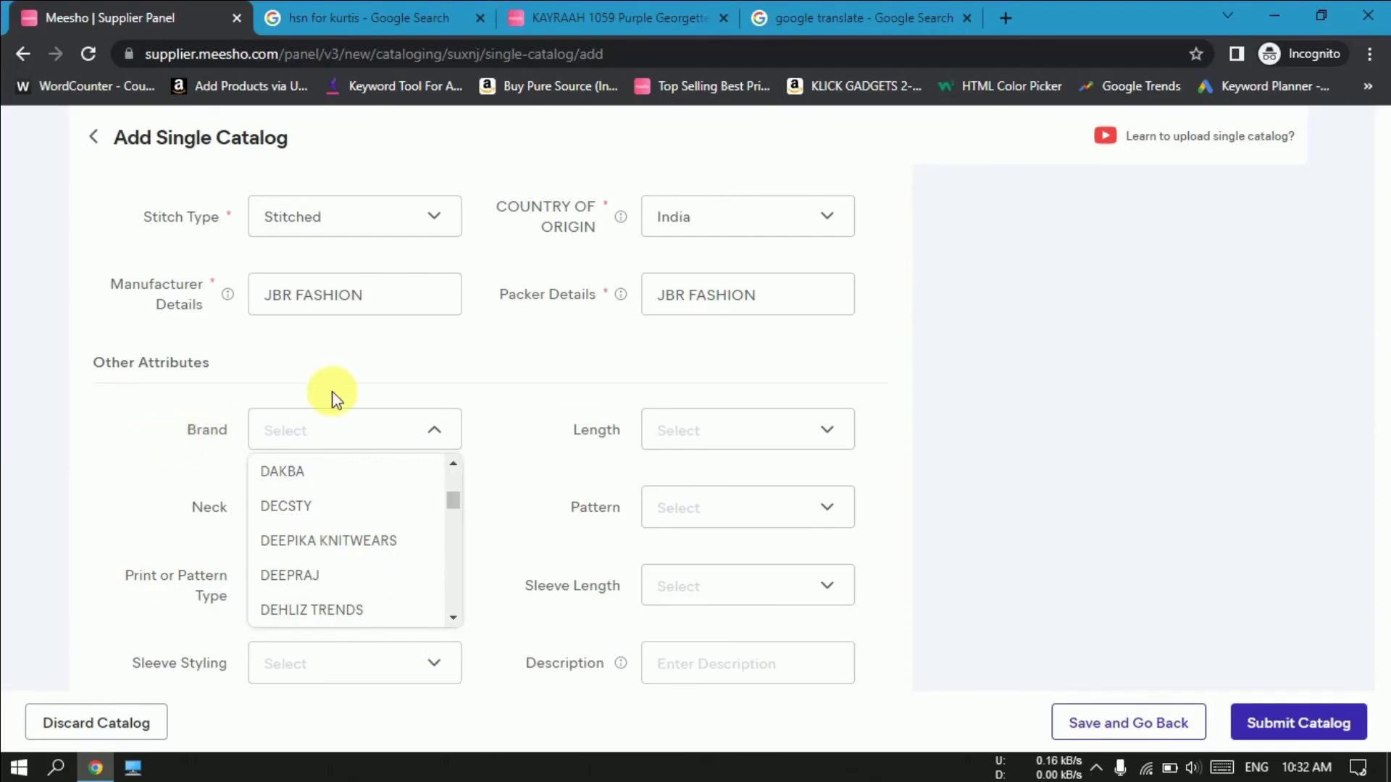
left_click(438, 442)
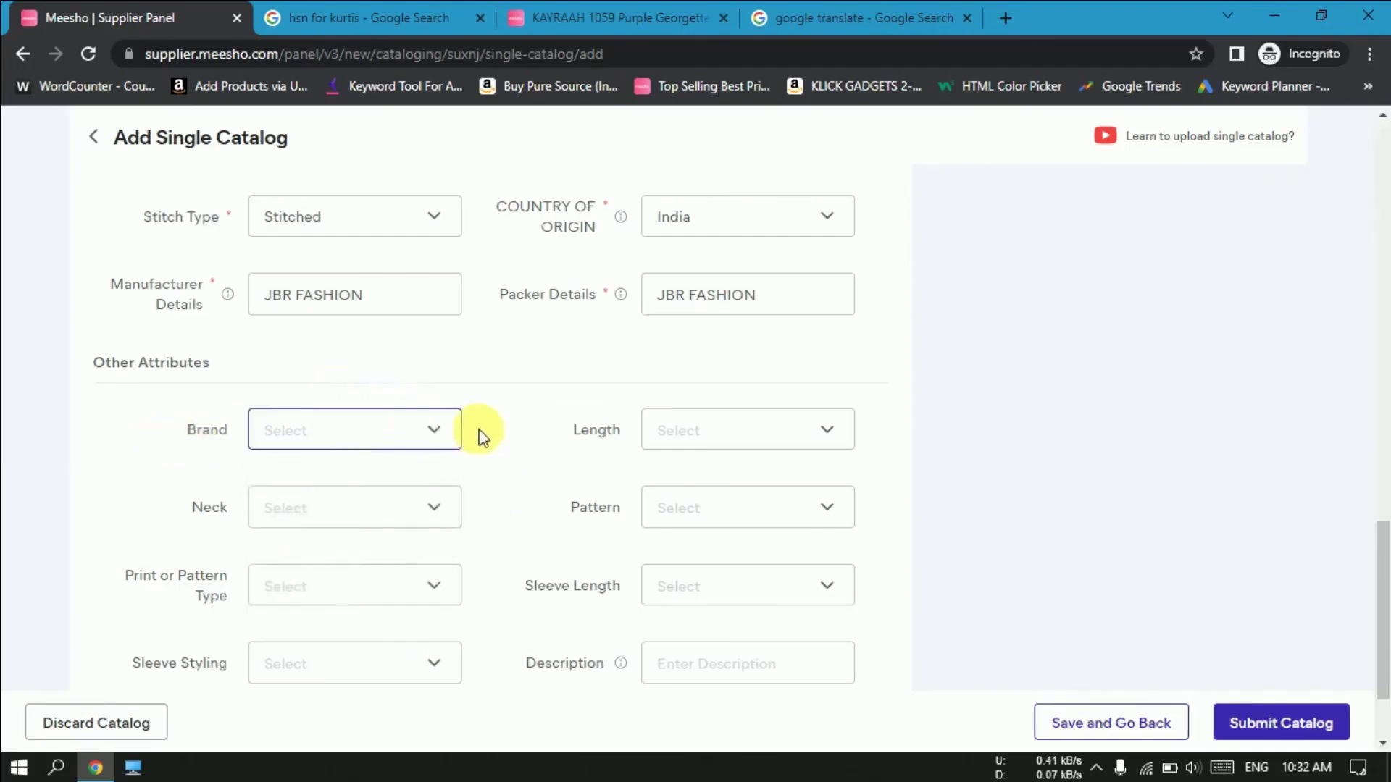
In the other attributes, set the kurti's length to Above Knee and its neck to Round
left_click(671, 442)
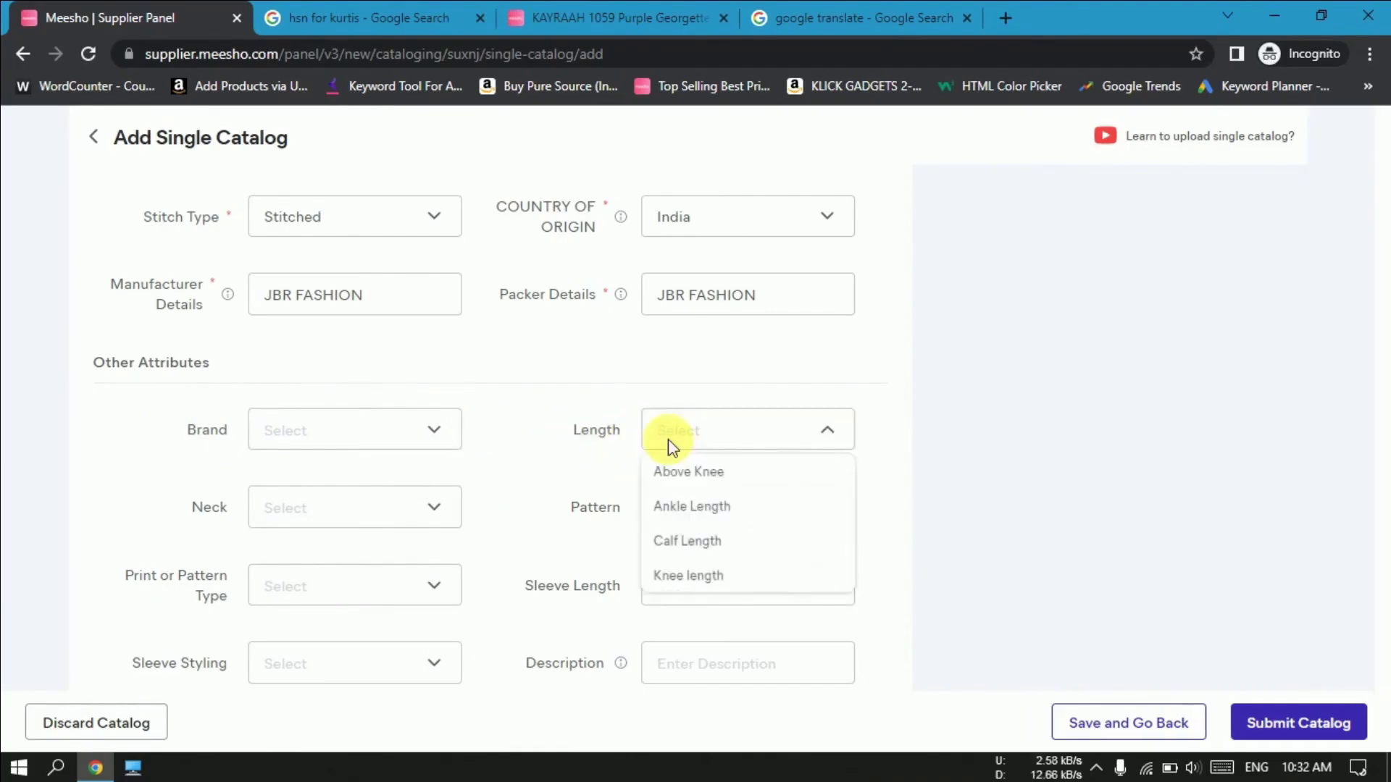
left_click(590, 429)
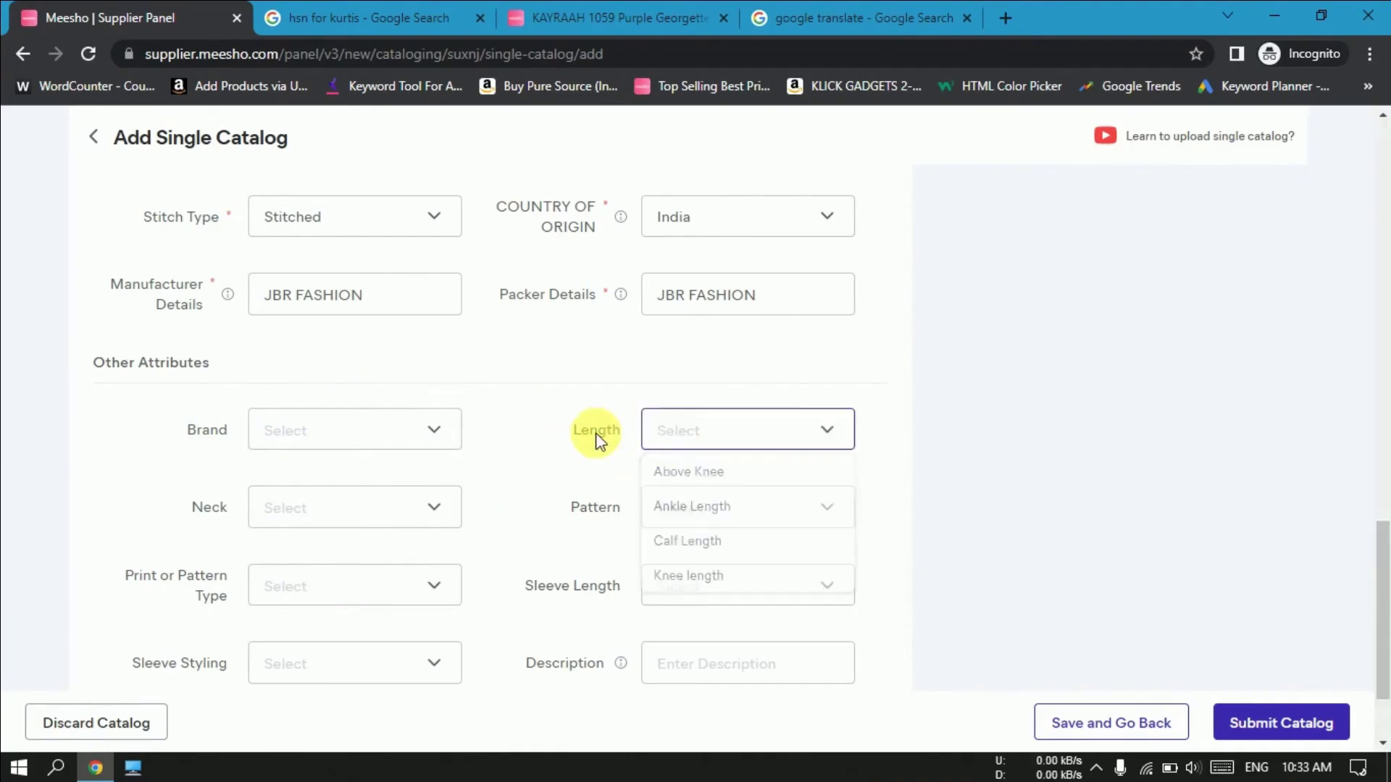
left_click(708, 434)
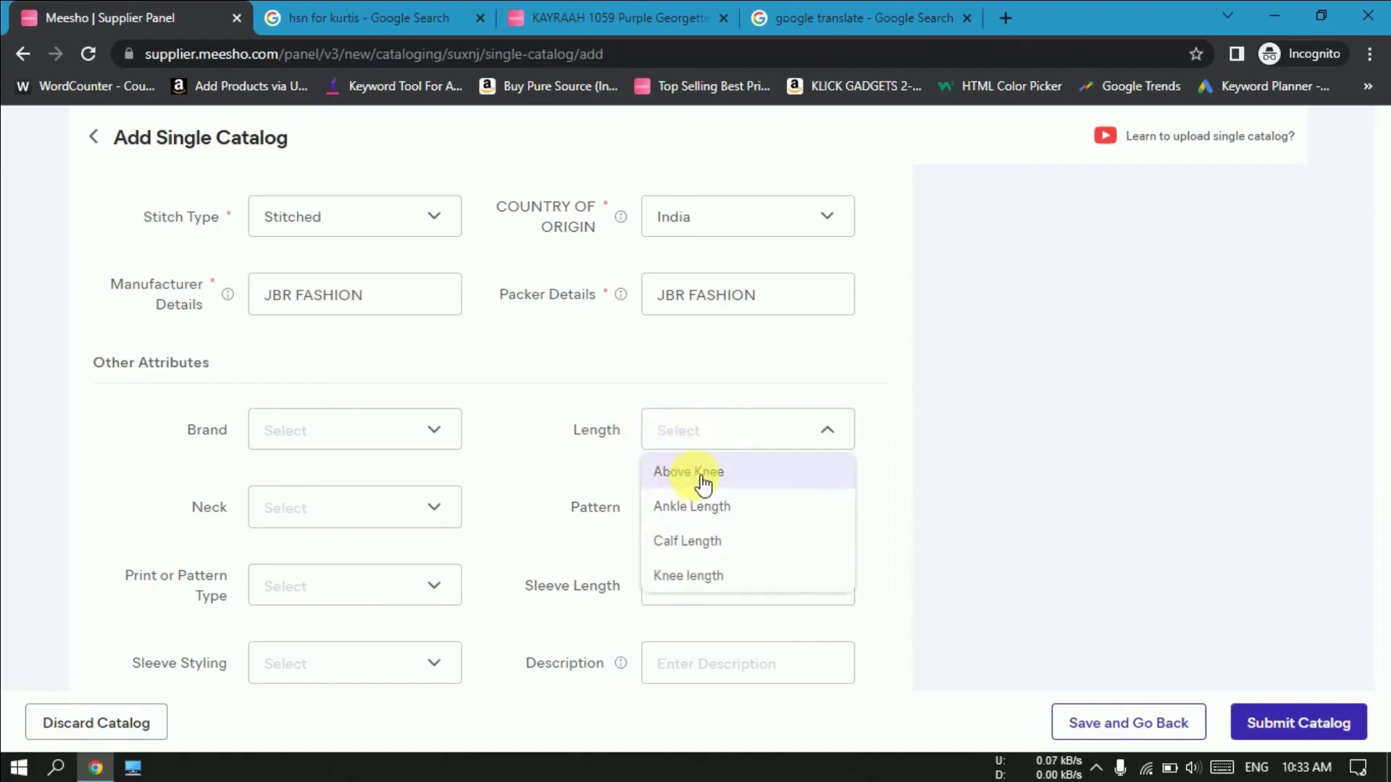
left_click(702, 482)
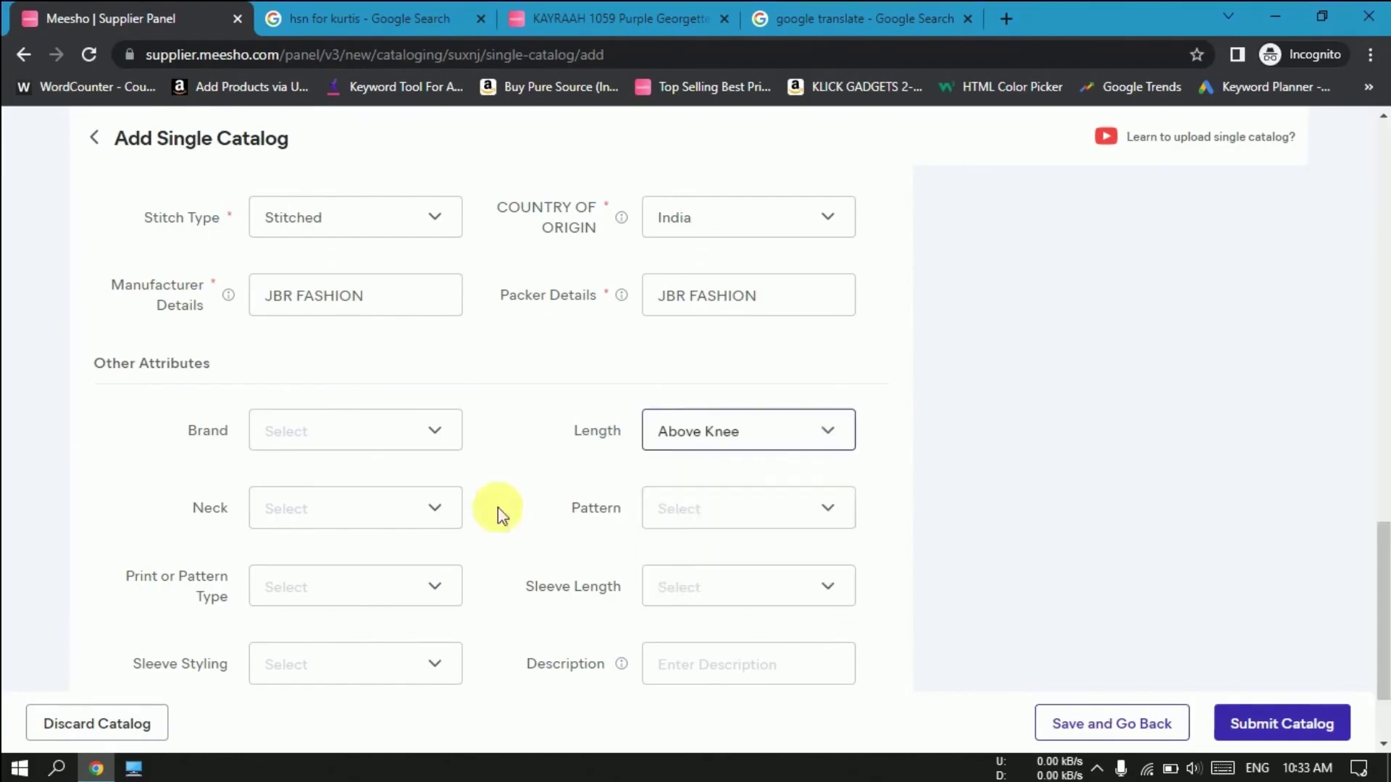
left_click(334, 530)
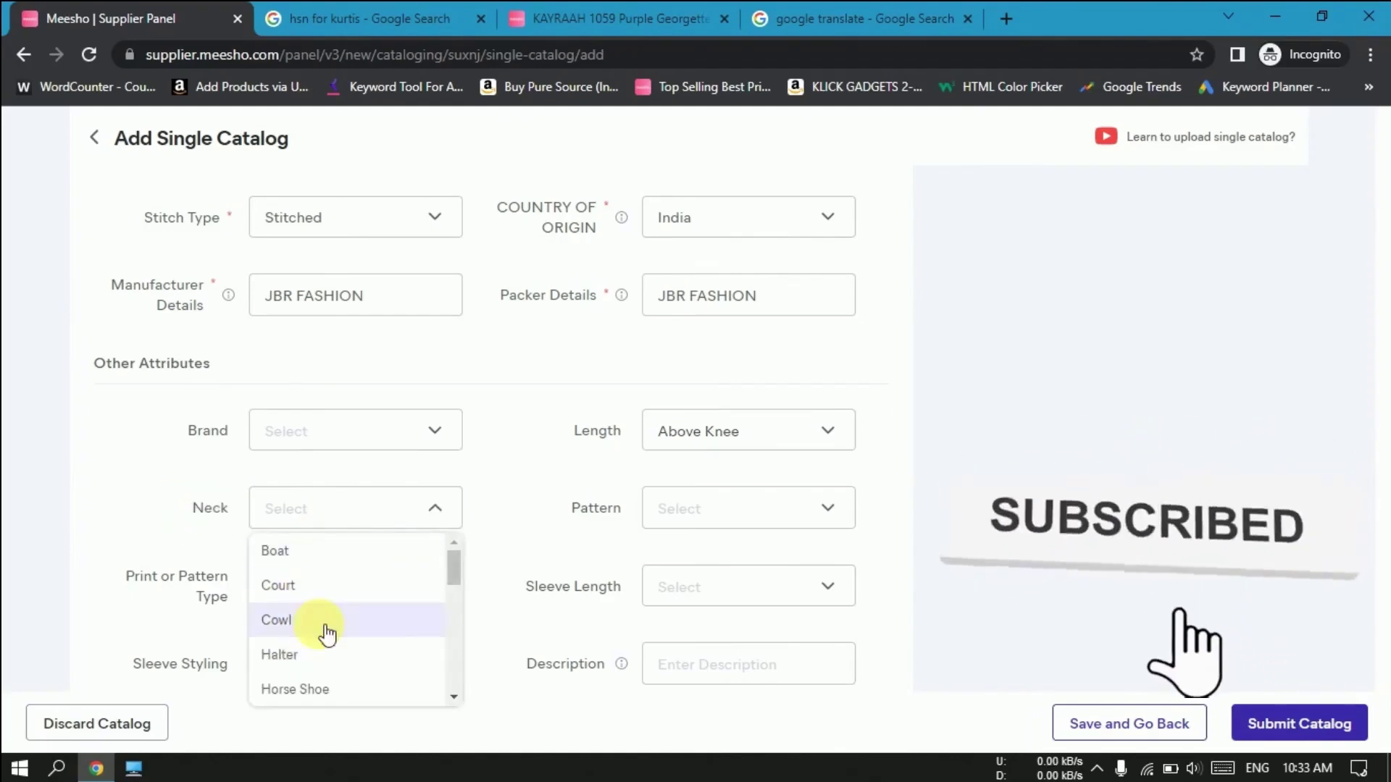
left_click_drag(448, 580, 454, 637)
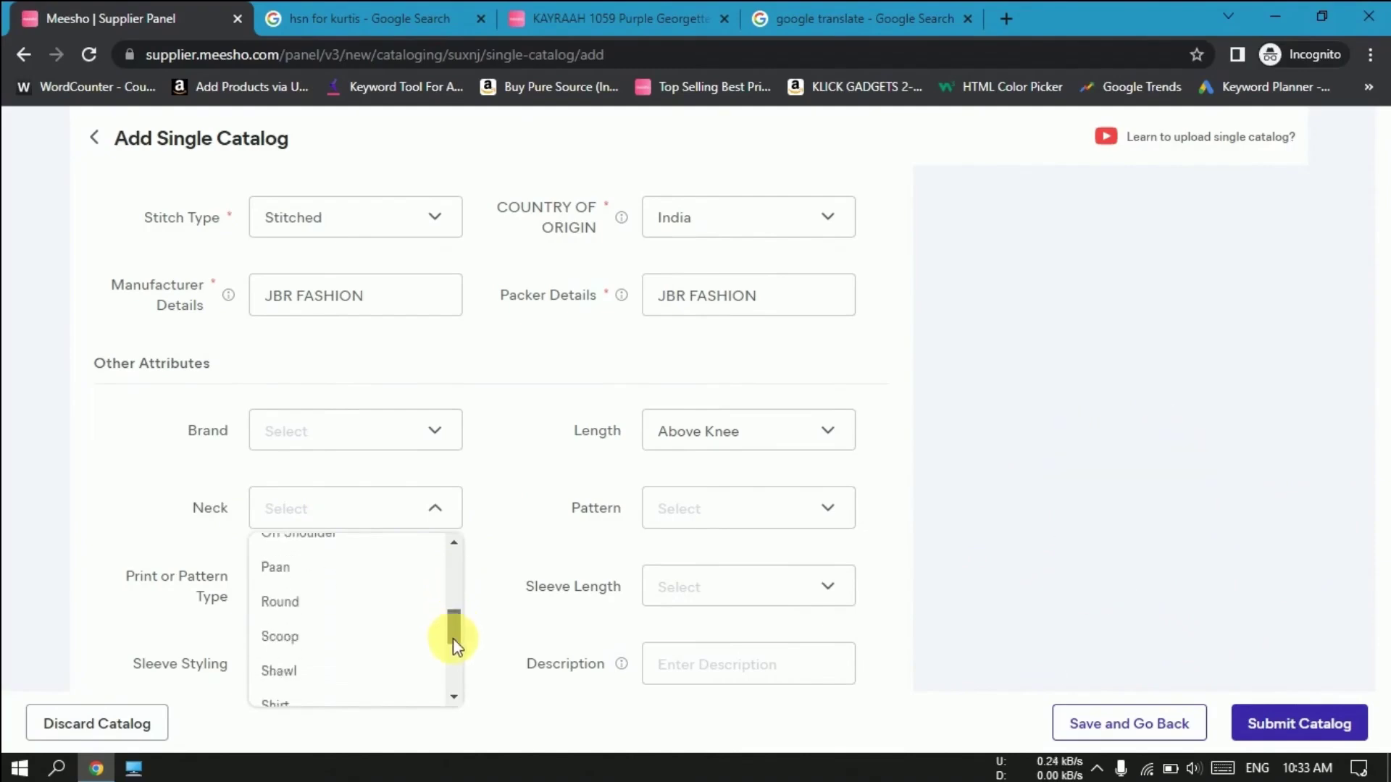
left_click(333, 608)
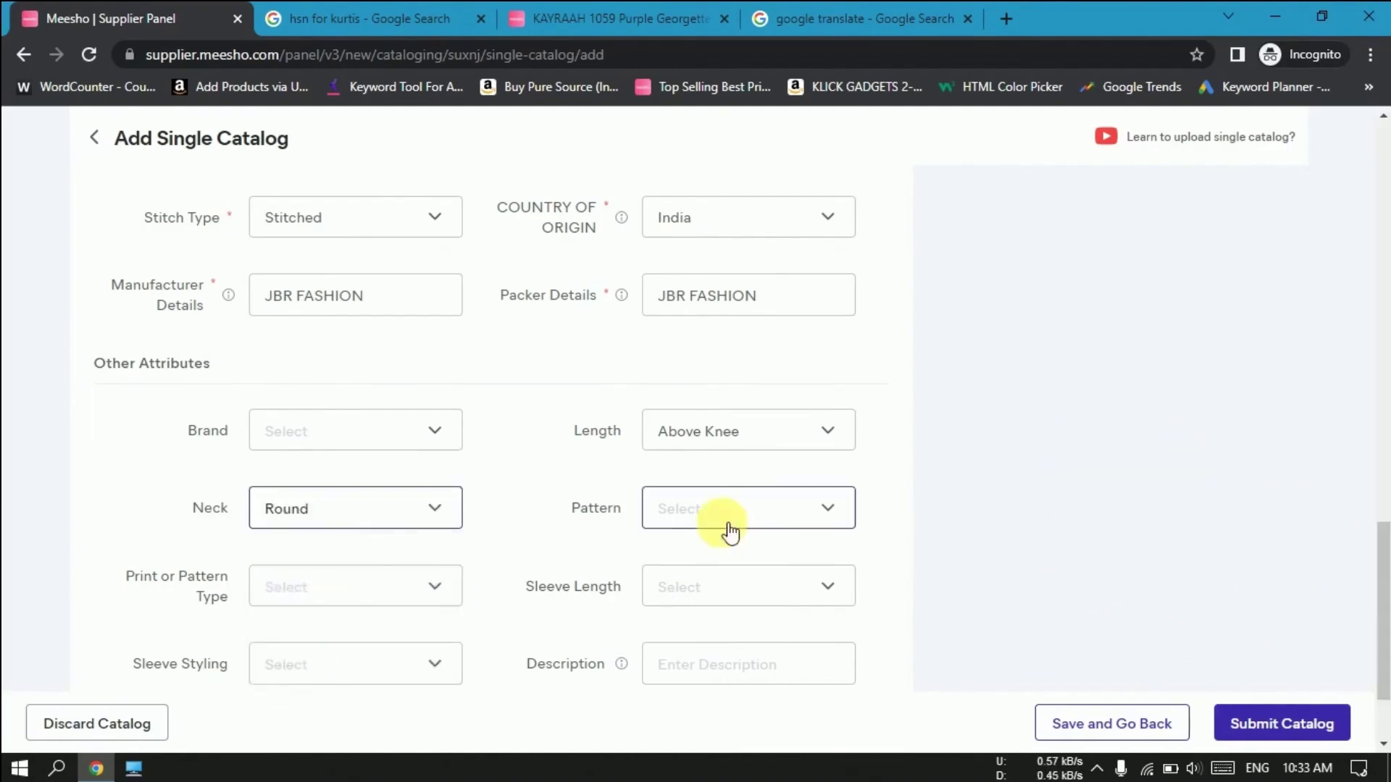
In the other attributes, set the kurti's pattern to Printed and its print or pattern type to Applique
left_click(681, 522)
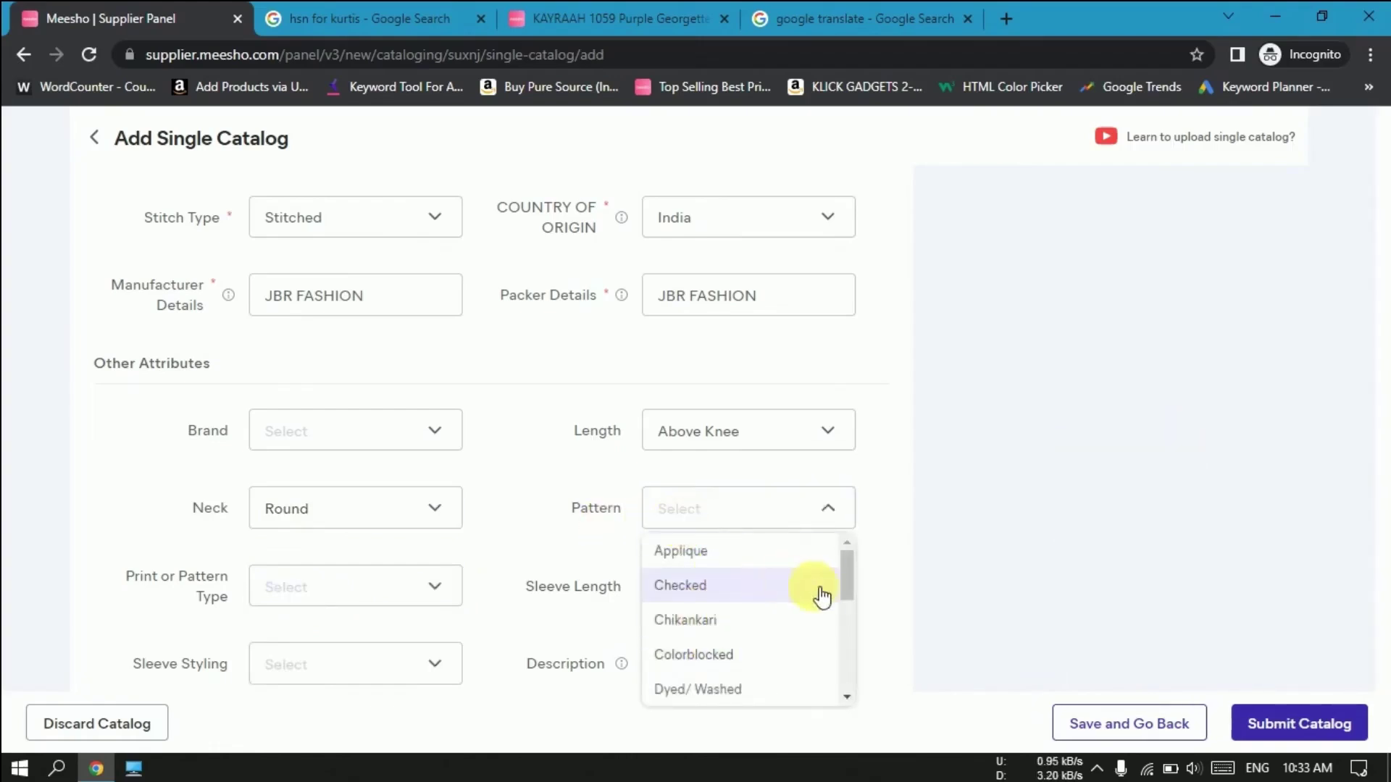
left_click_drag(849, 578, 860, 642)
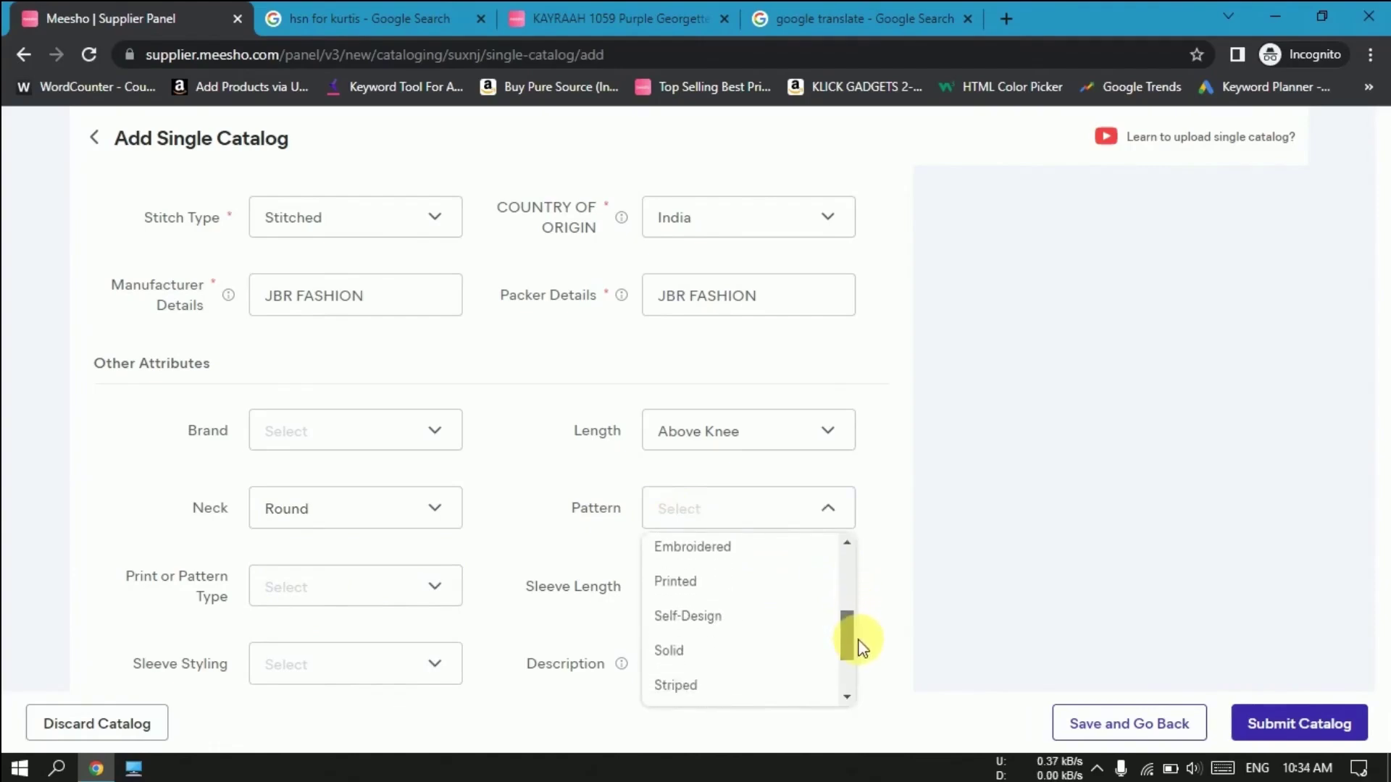
left_click(688, 580)
scroll(203, 467, "down", 2)
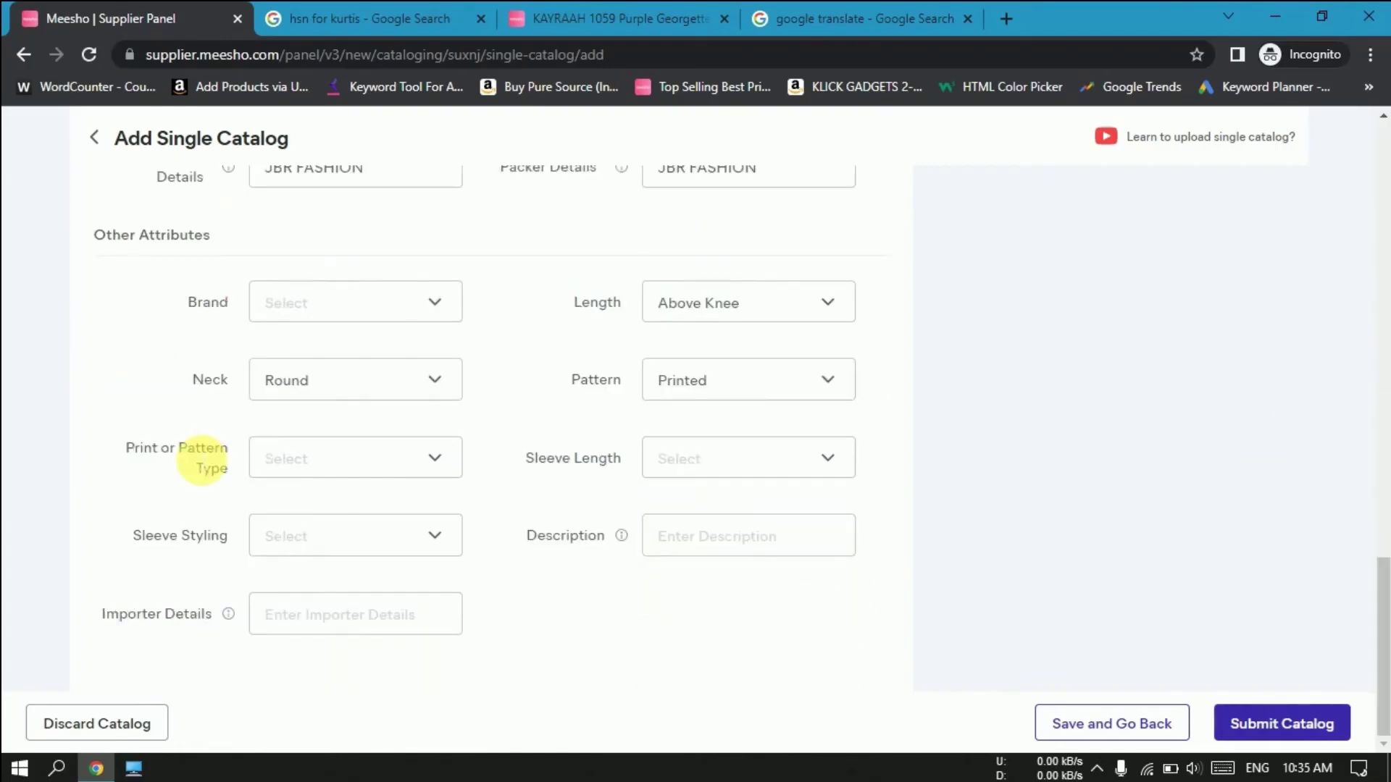
left_click_drag(152, 447, 229, 475)
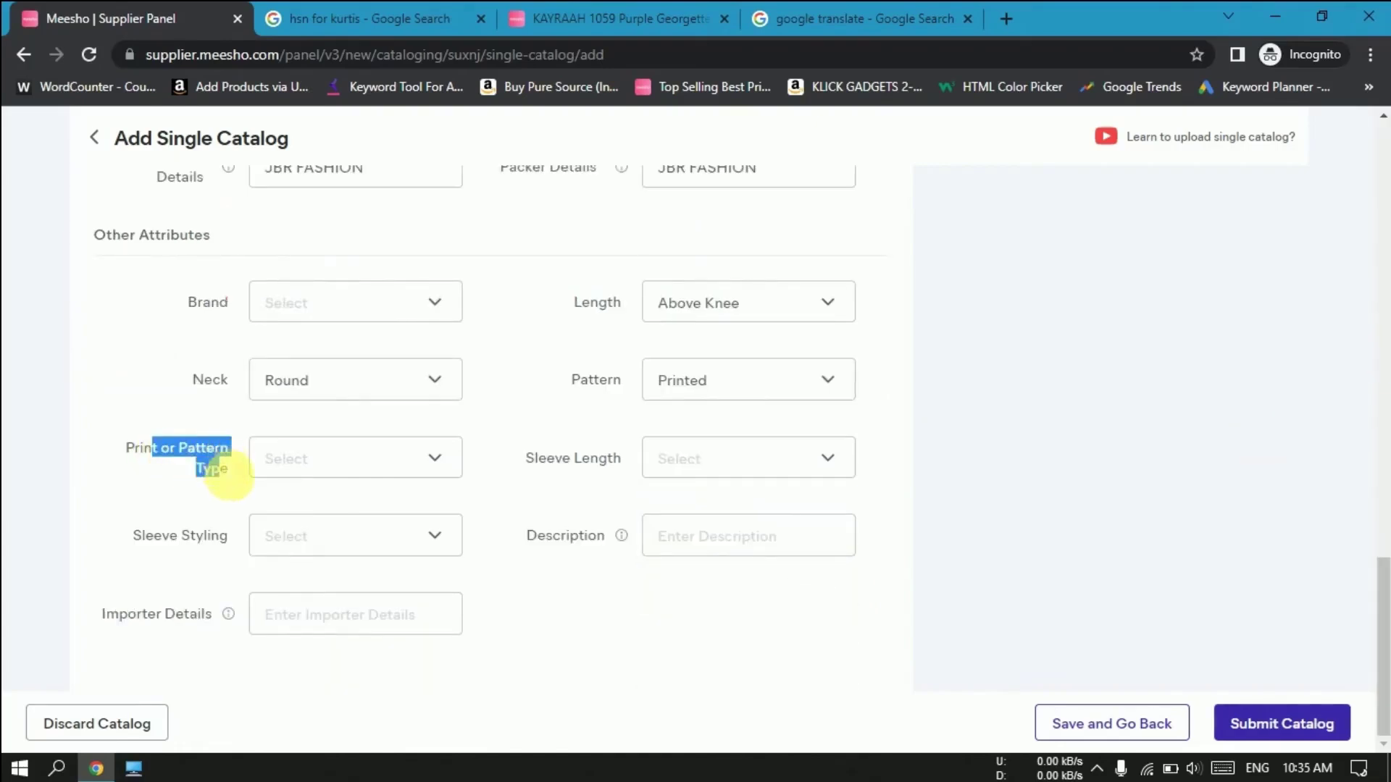
left_click(137, 451)
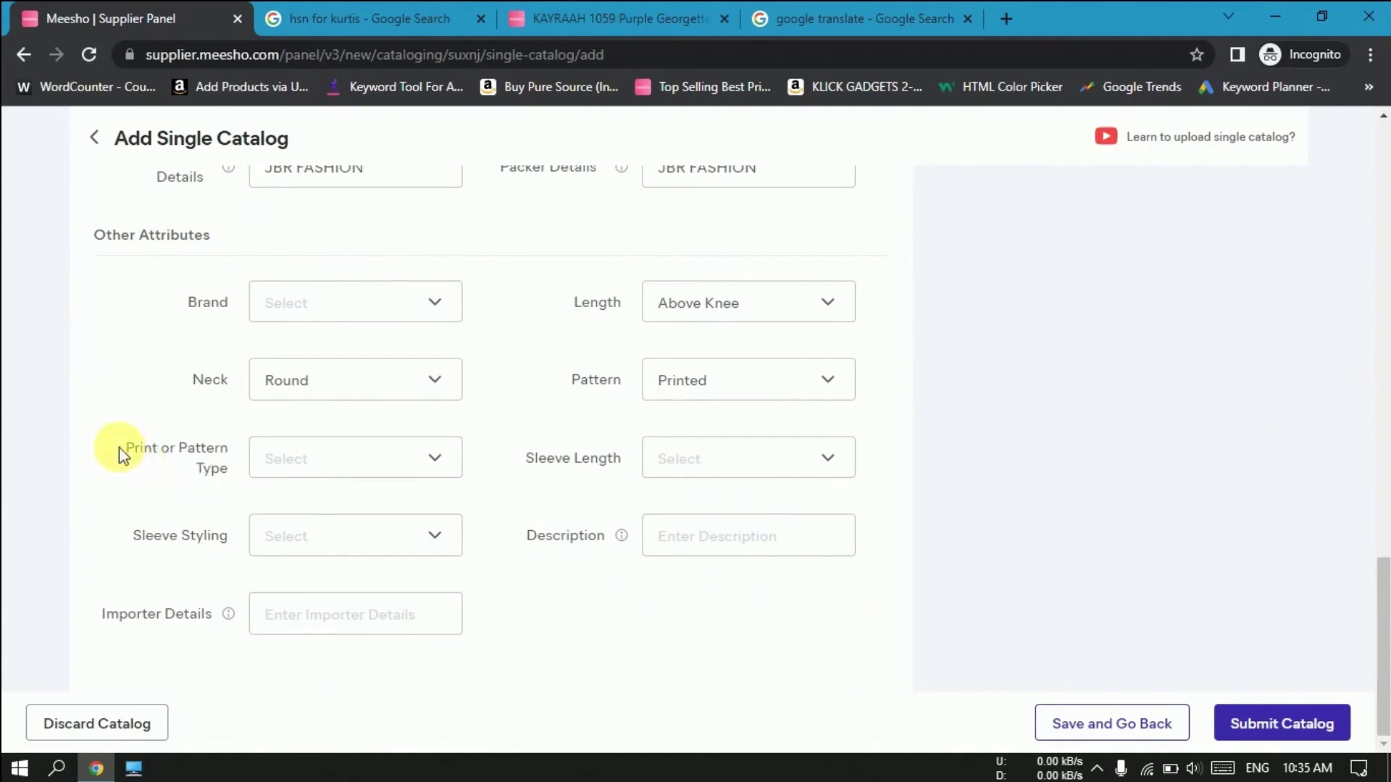
left_click(293, 472)
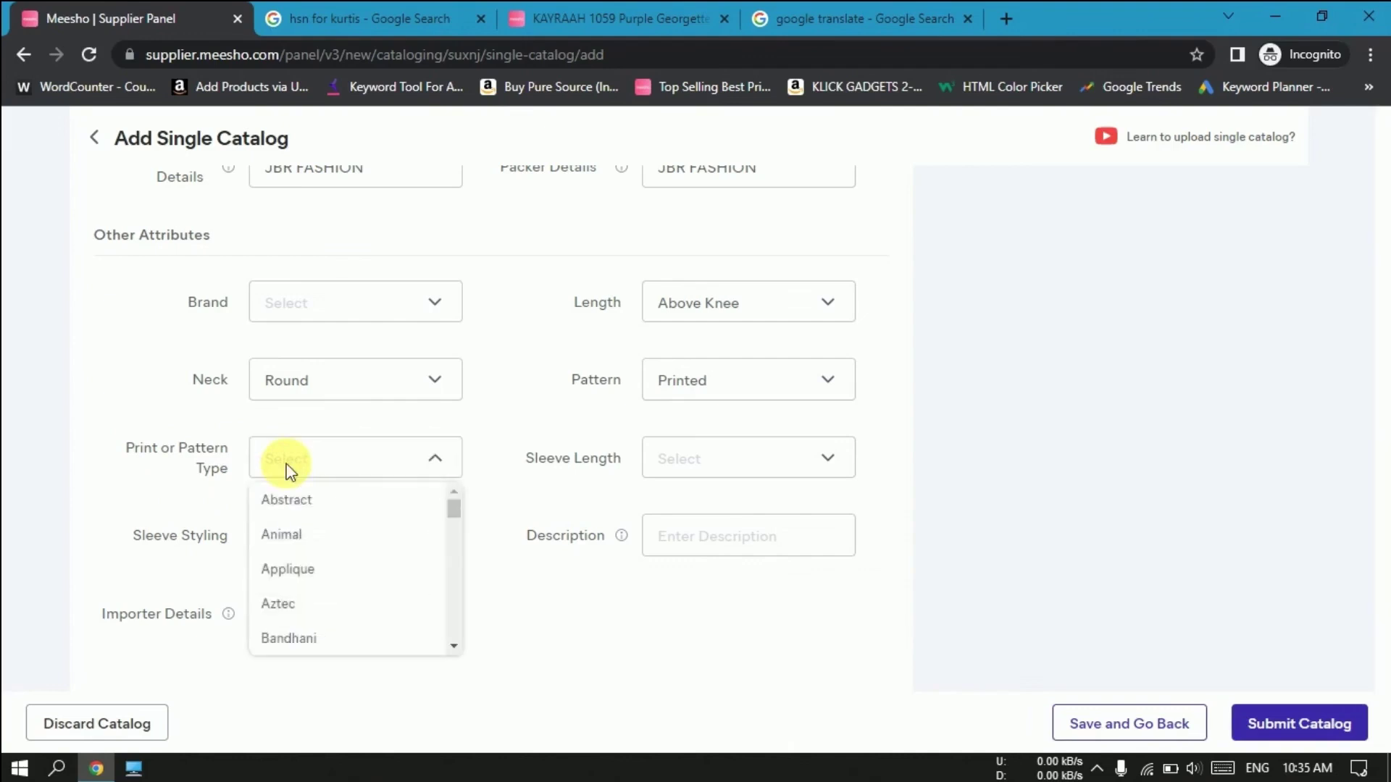
left_click(316, 572)
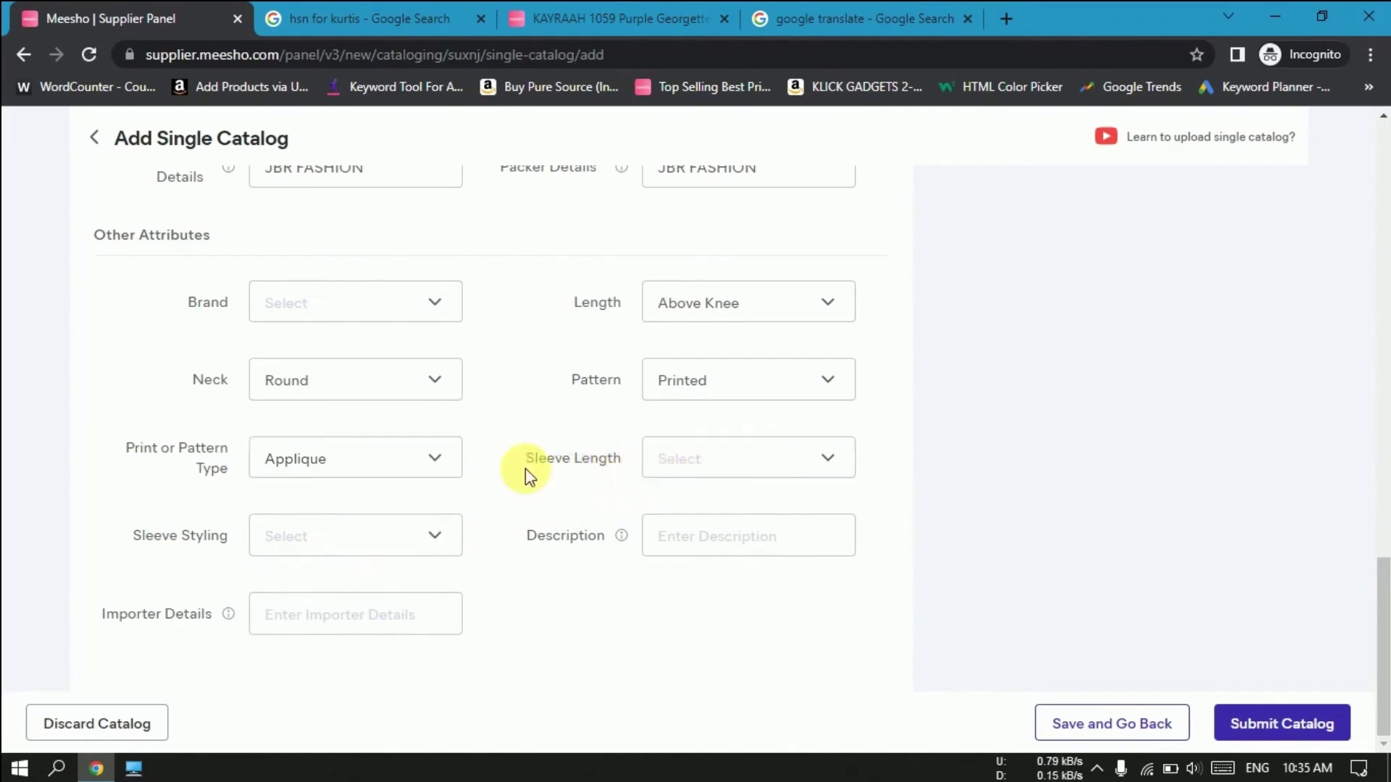
scroll(524, 469, "up", 4)
scroll(524, 469, "down", 4)
left_click_drag(505, 453, 636, 534)
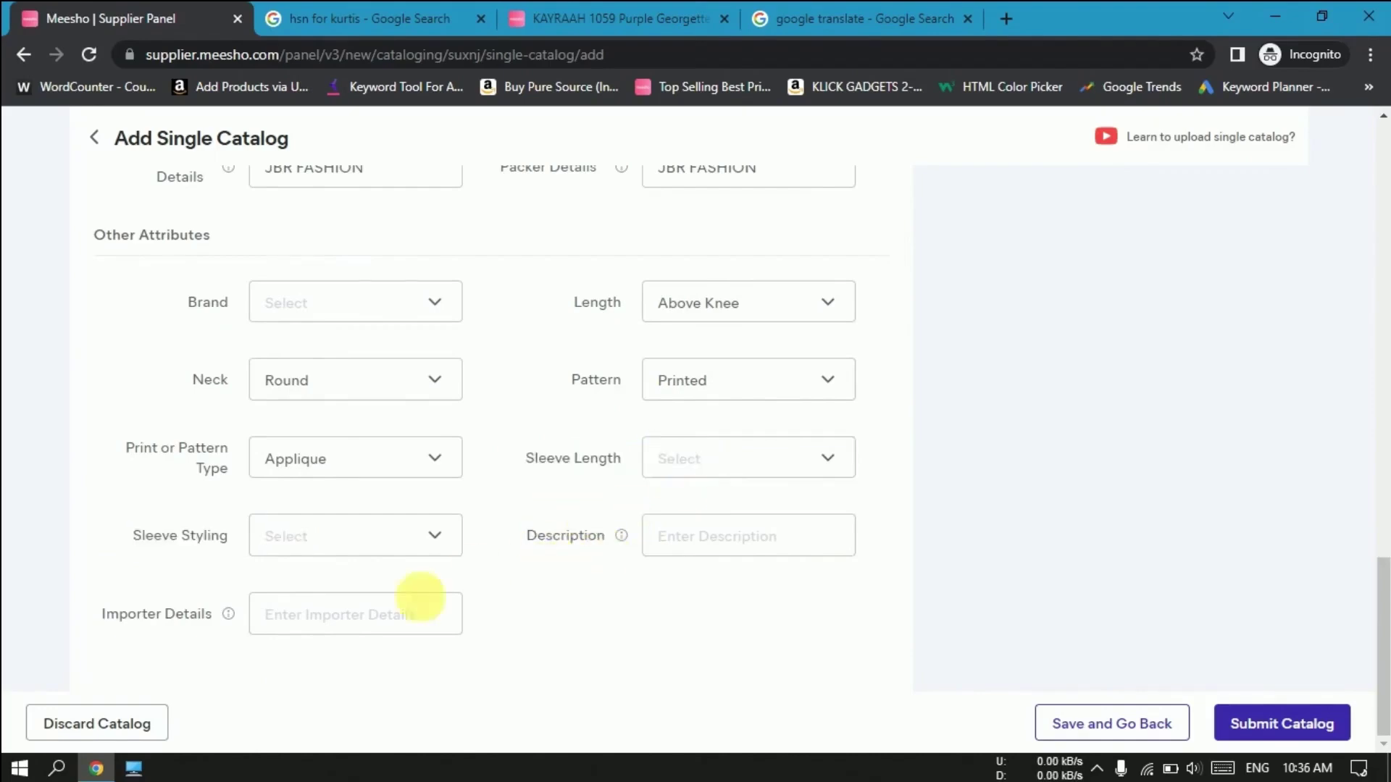
left_click_drag(527, 540, 607, 539)
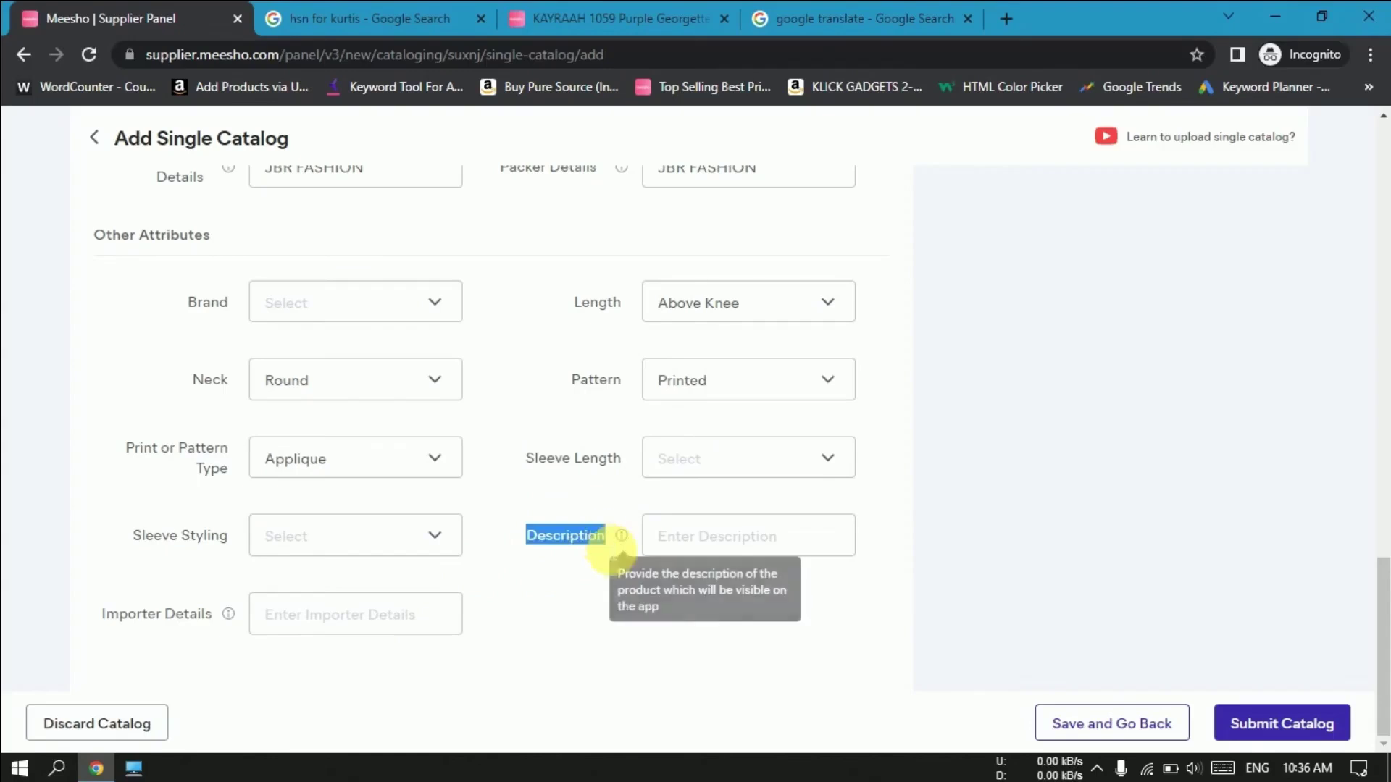
left_click(589, 607)
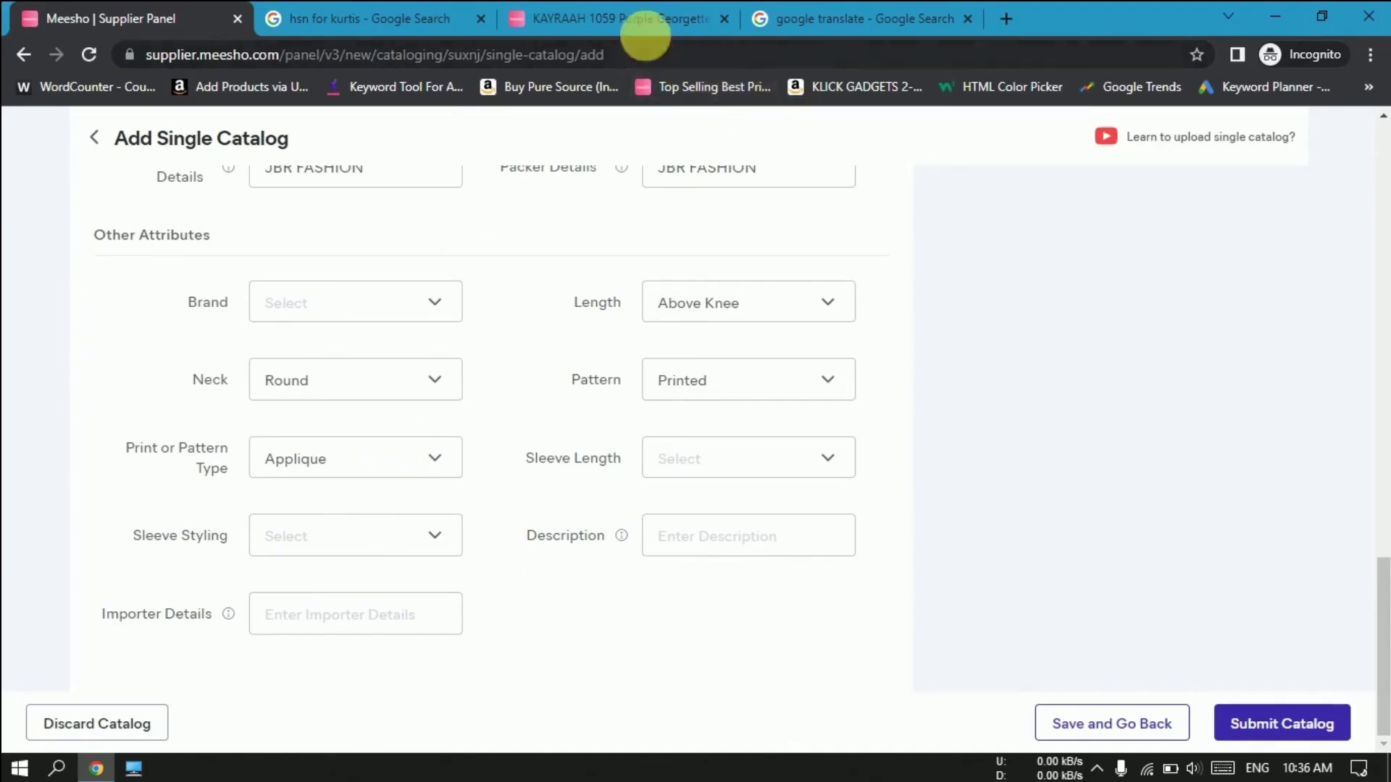
On the purple georgette kurta's Meesho product page, copy the product details text from Occasion through Country of Origin
left_click(630, 16)
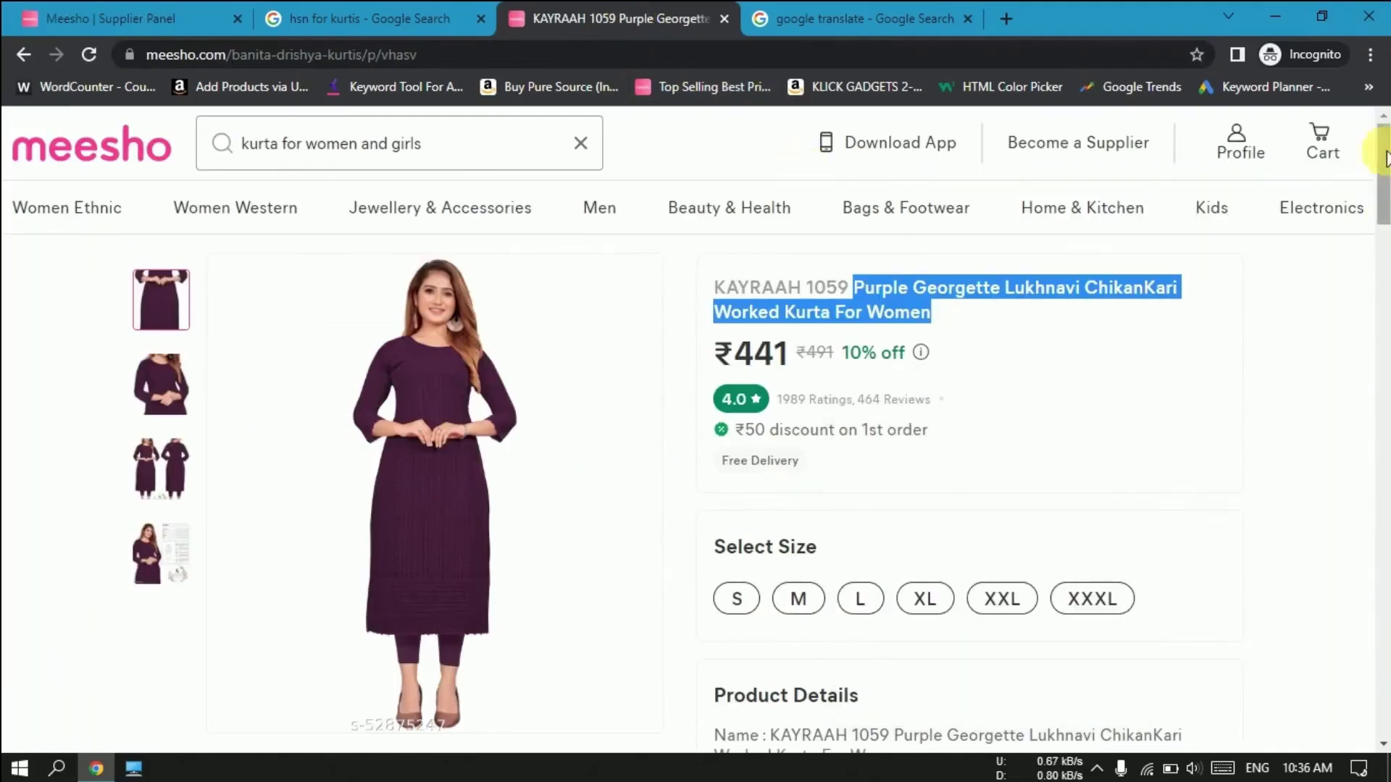
scroll(1208, 503, "down", 6)
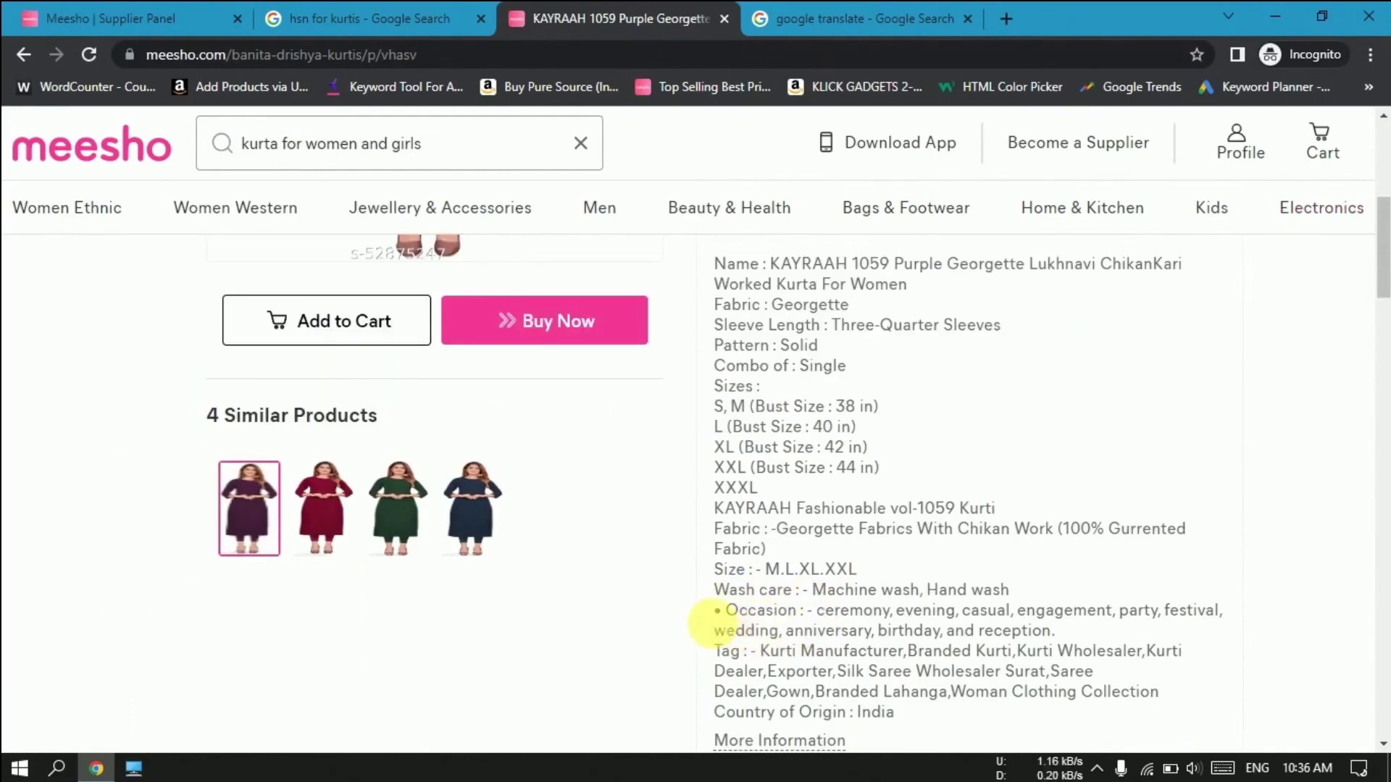
left_click_drag(721, 611, 899, 721)
right_click(899, 719)
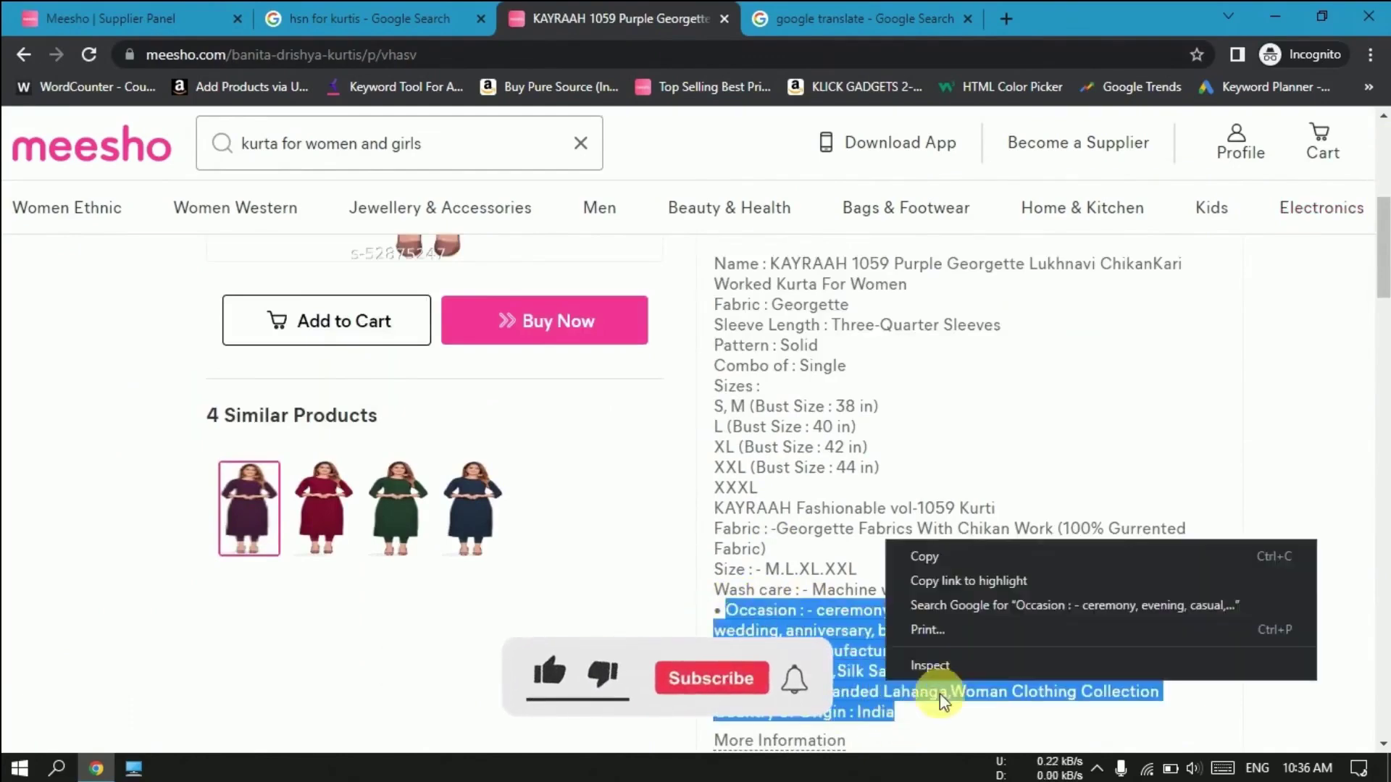
left_click(932, 560)
Return to the catalog form in the Supplier Panel and paste the copied product text as the description
left_click(29, 18)
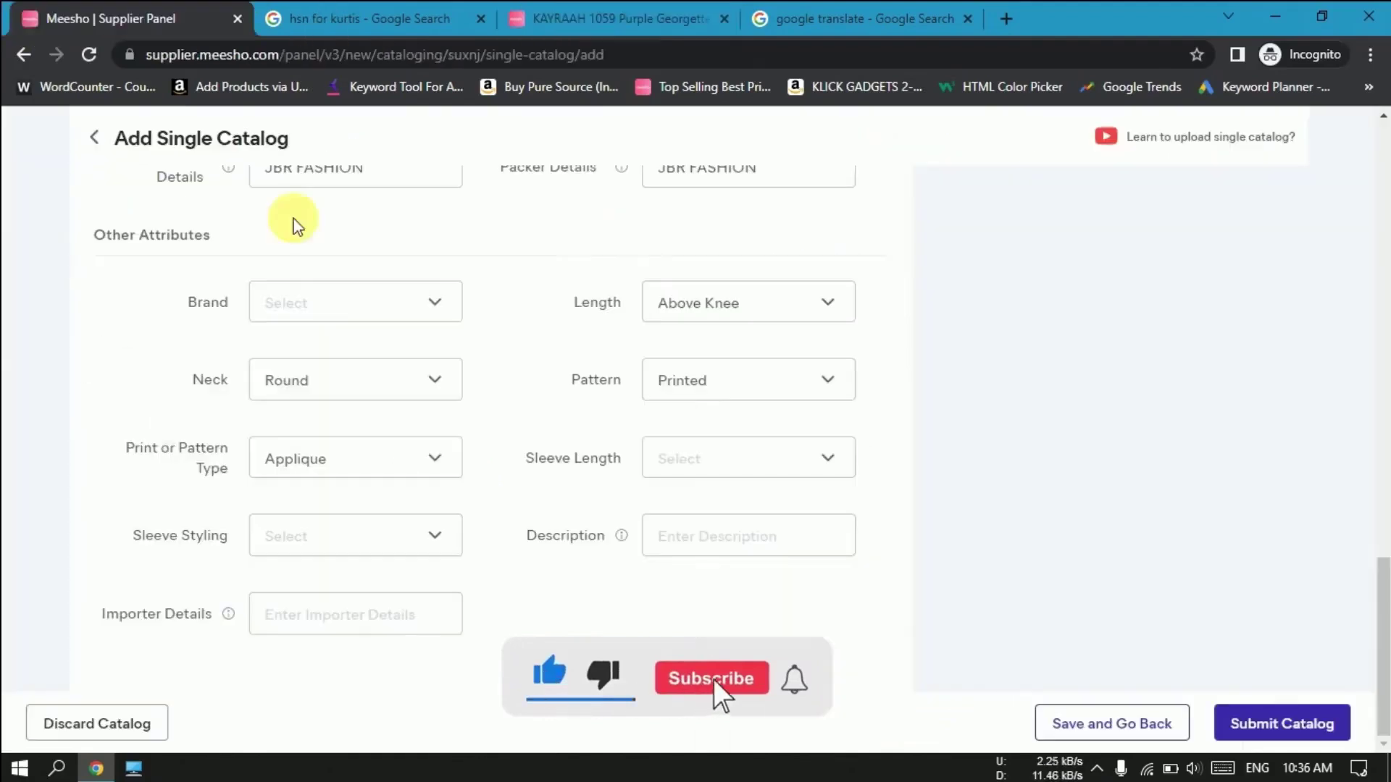
left_click(697, 536)
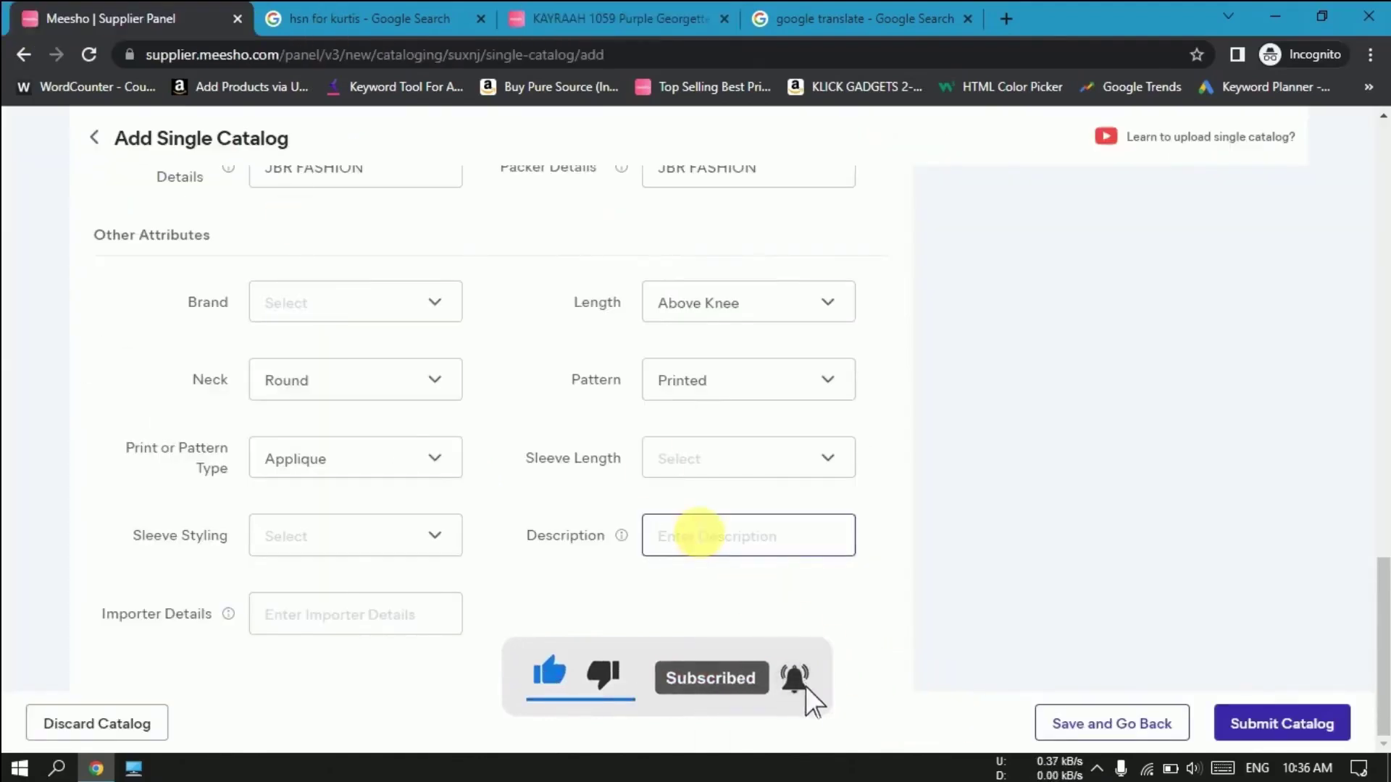
key("ctrl+v")
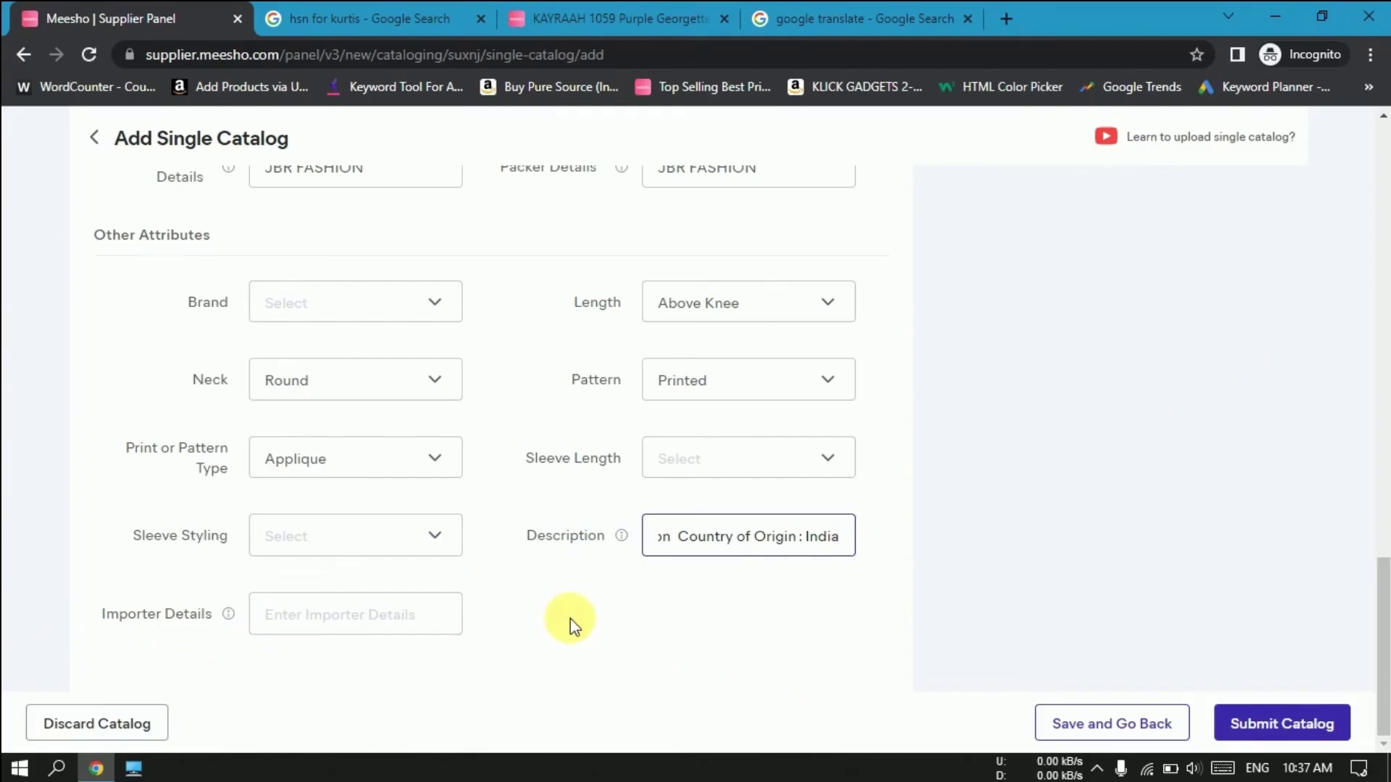
Add hrswo_512.jpg and pdgrp_512.jpg from New folder (3) as additional product images and continue with them
scroll(571, 618, "up", 20)
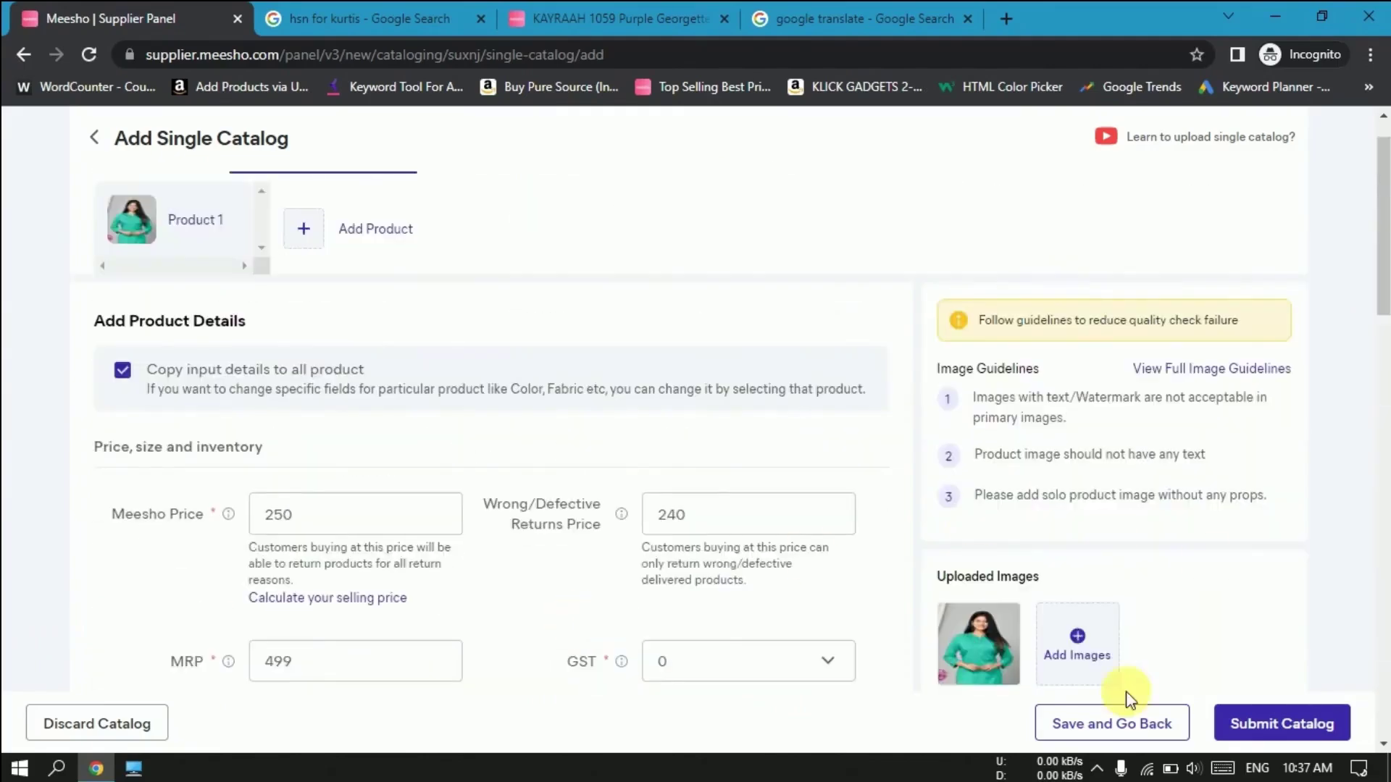
scroll(466, 649, "down", 2)
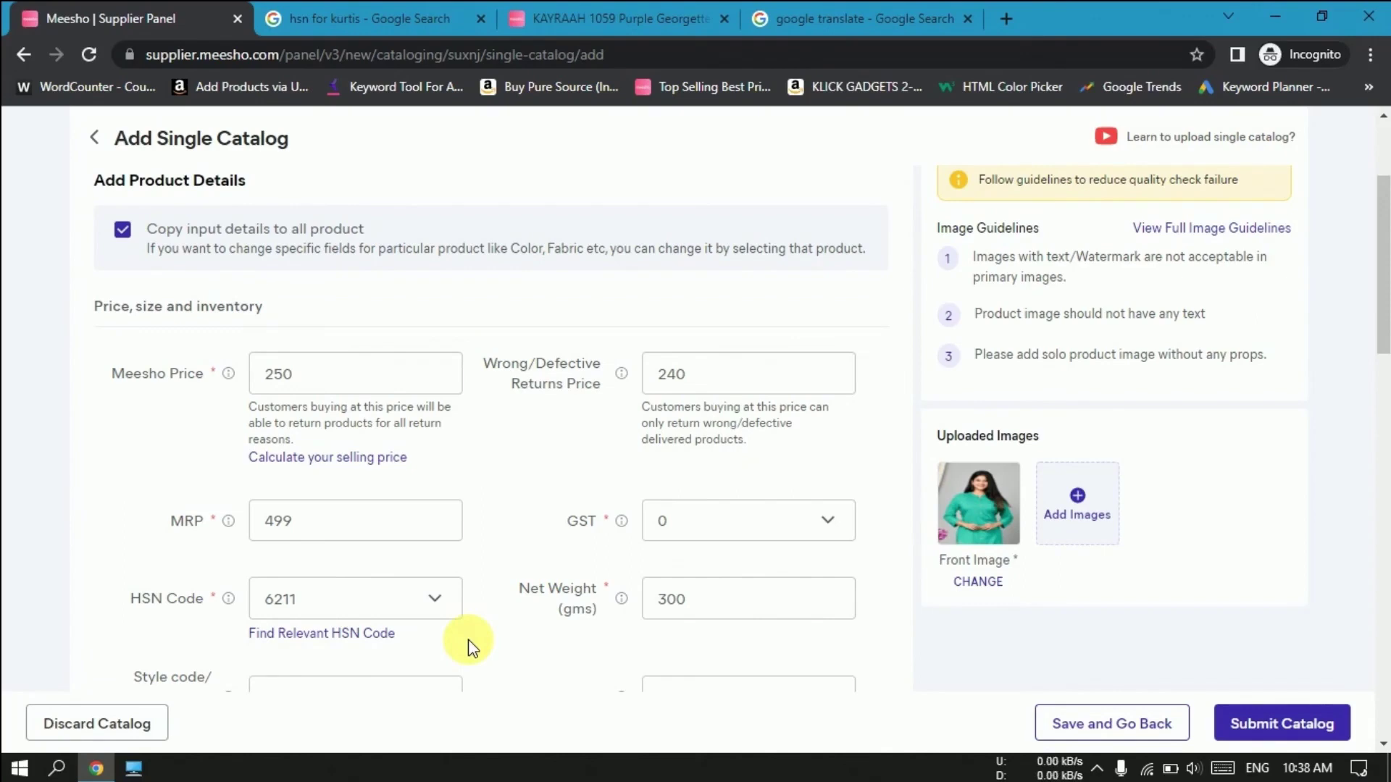
left_click(1078, 497)
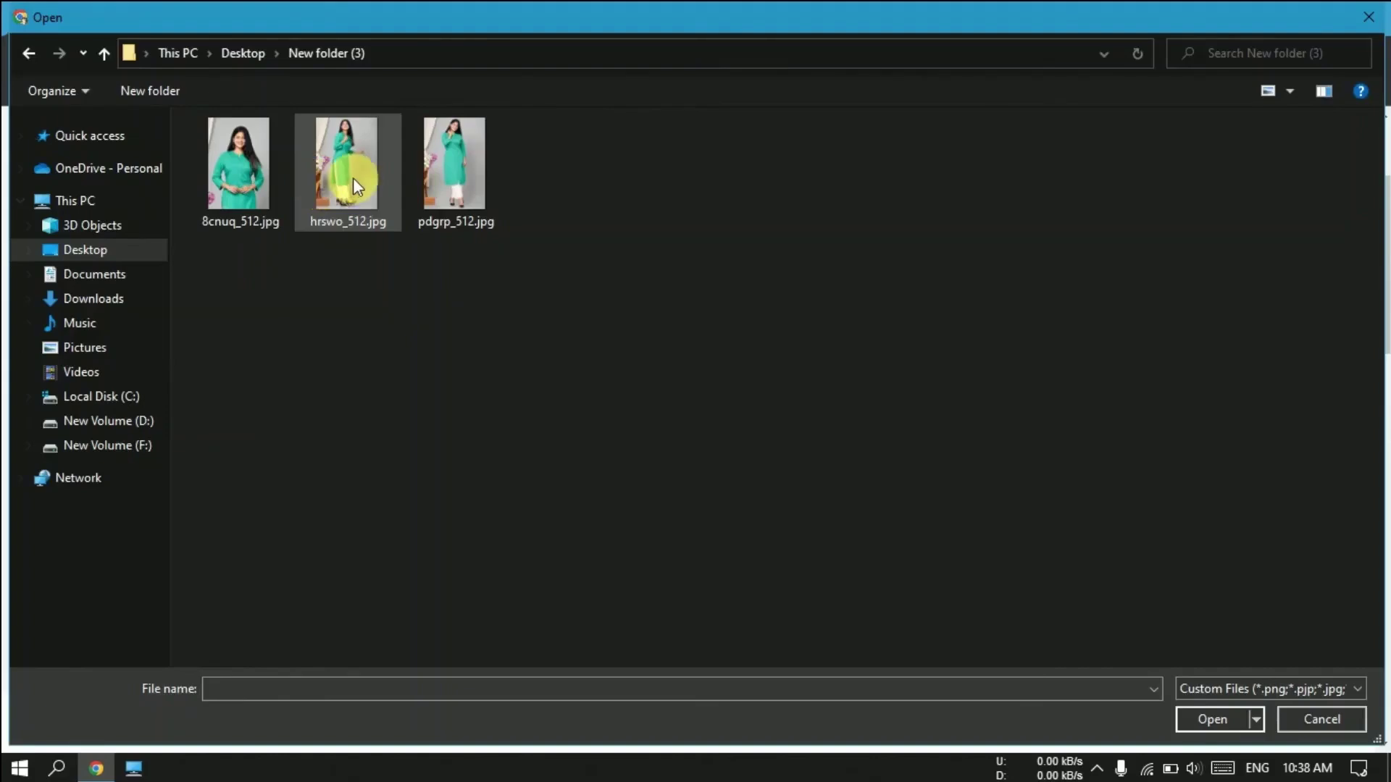
left_click(350, 180)
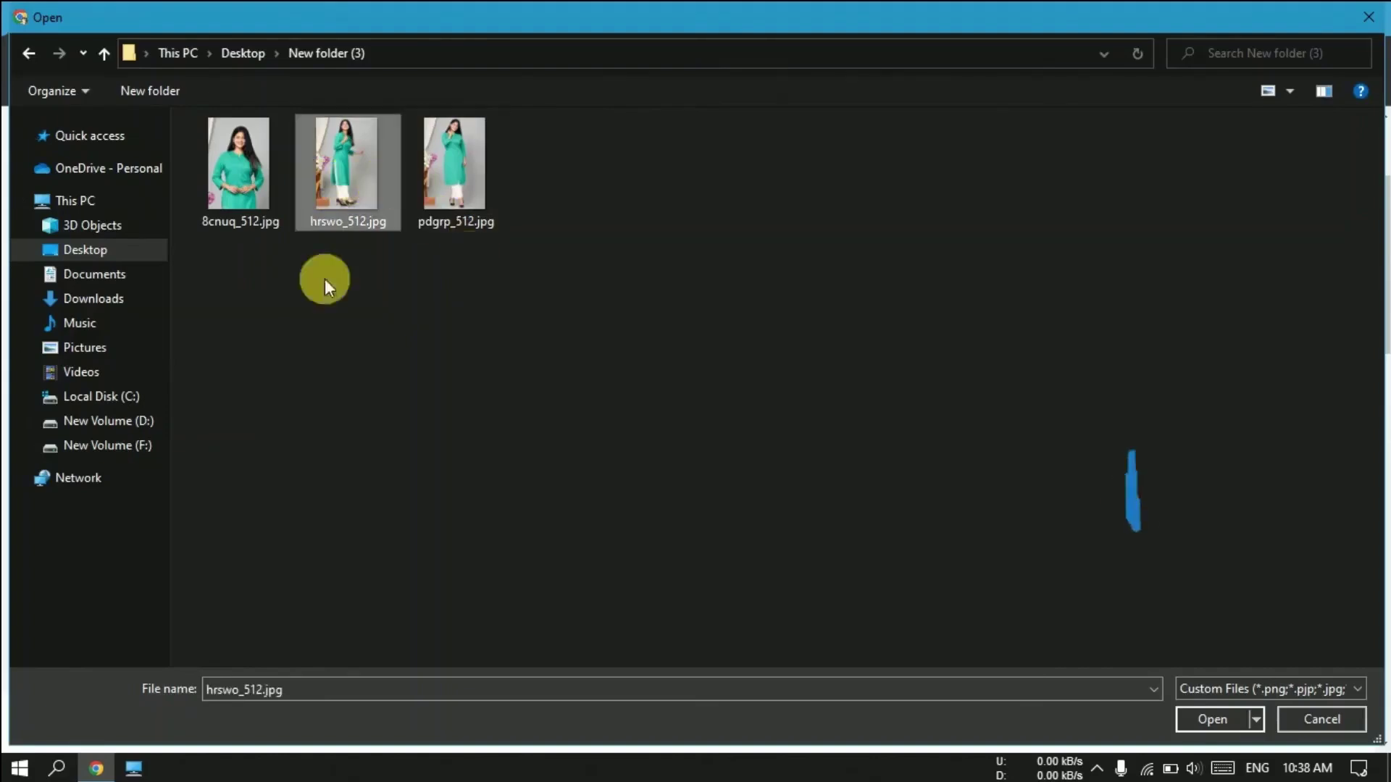
left_click(1211, 720)
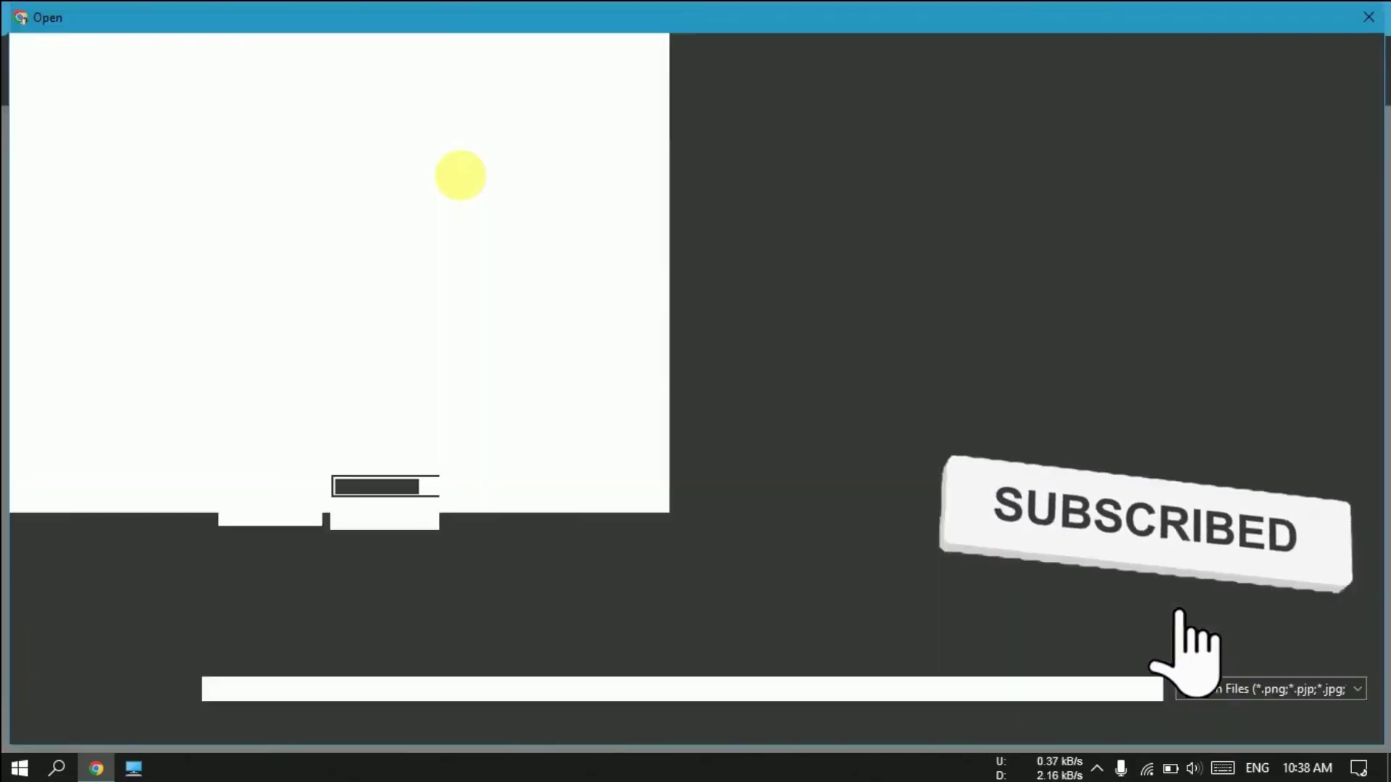
left_click(458, 175)
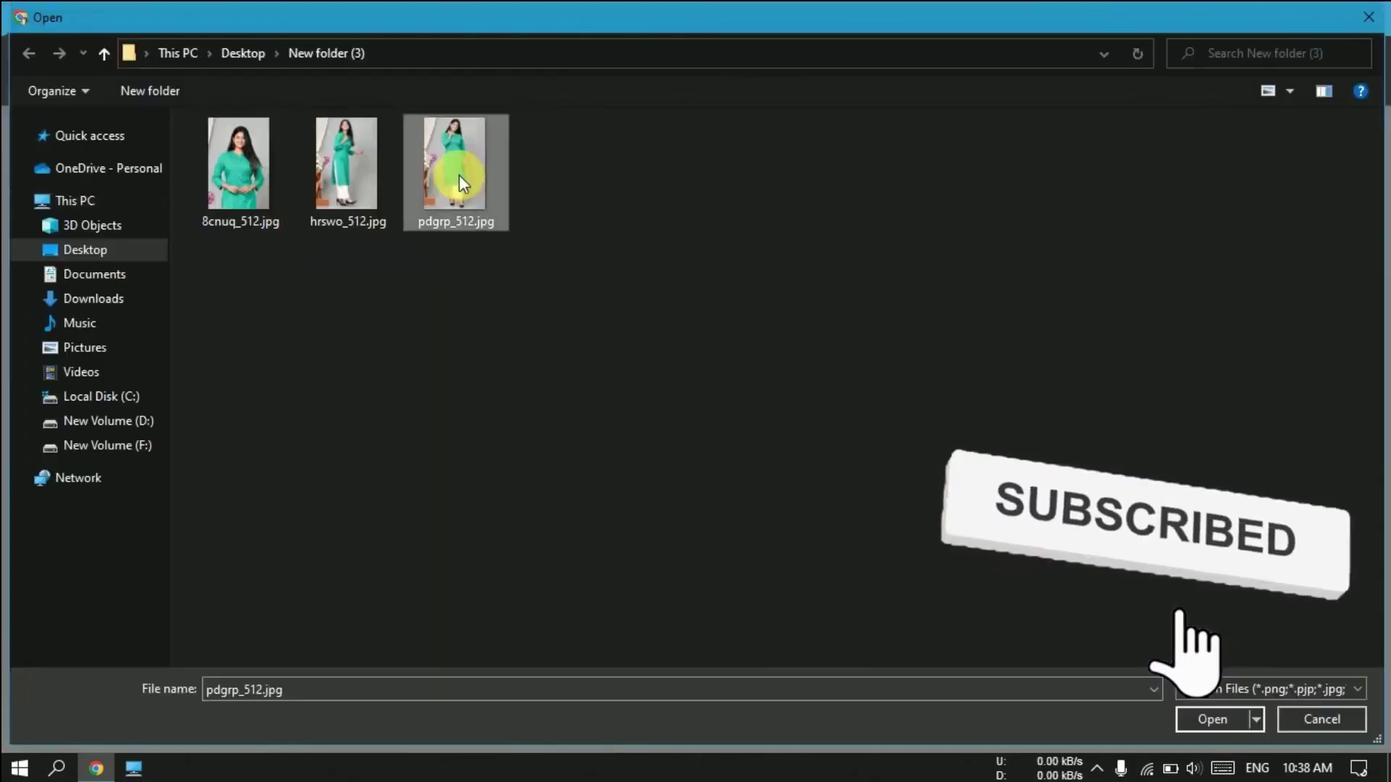
left_click(1207, 721)
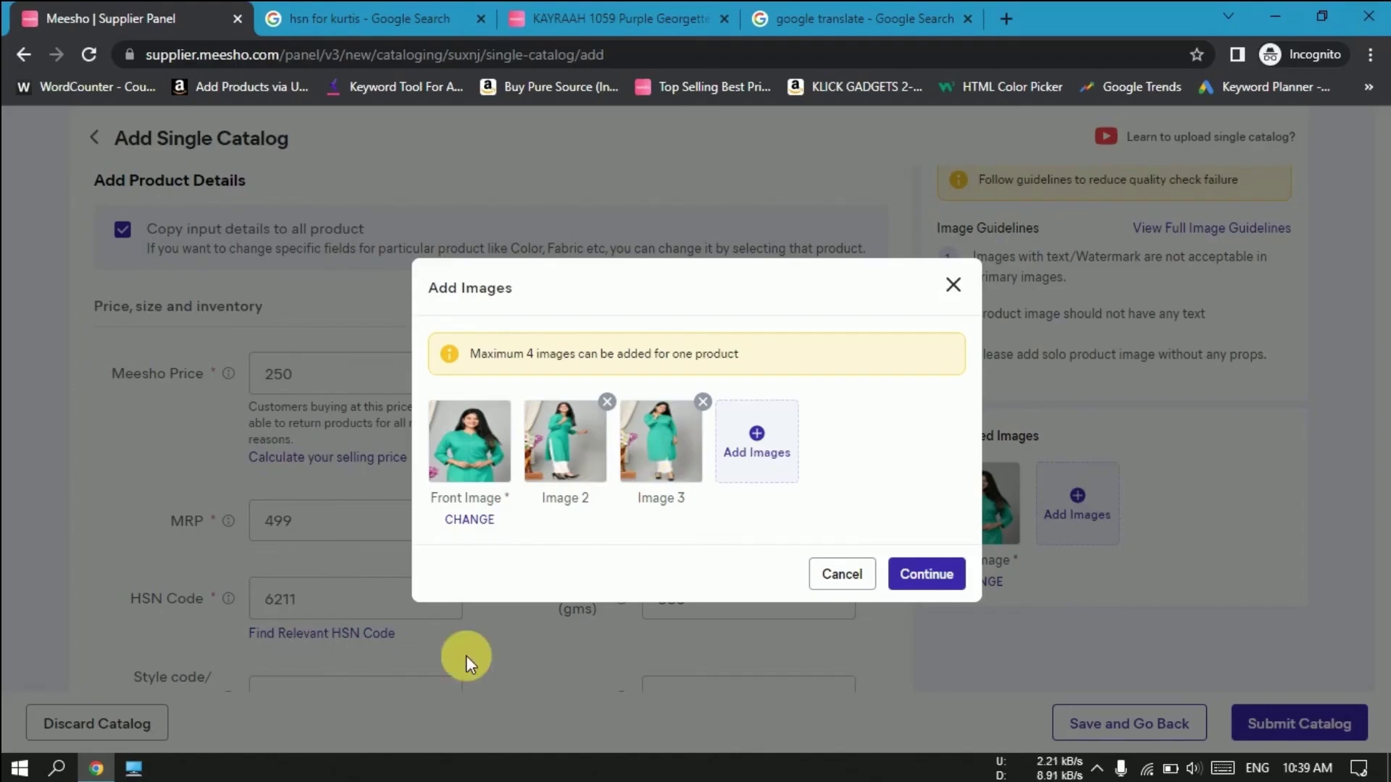
left_click(935, 576)
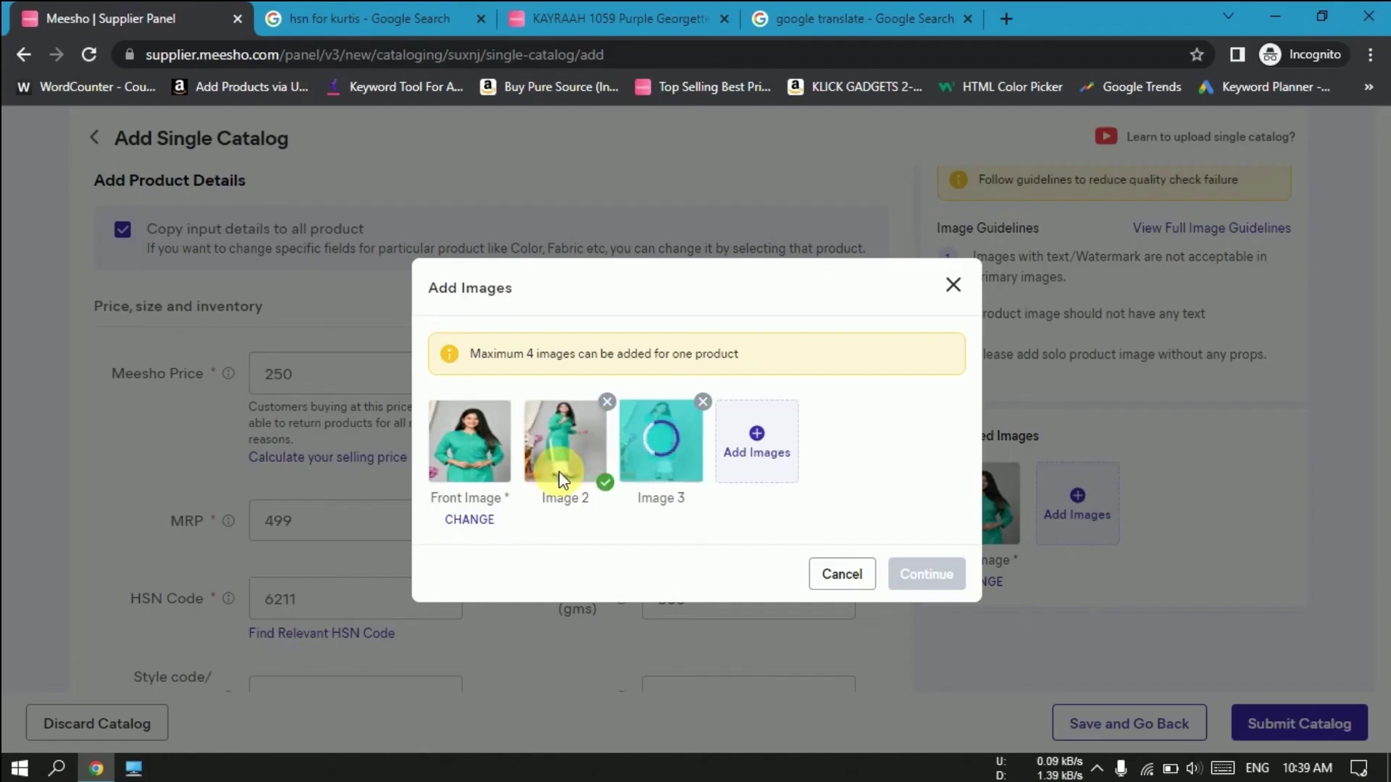
scroll(508, 566, "down", 15)
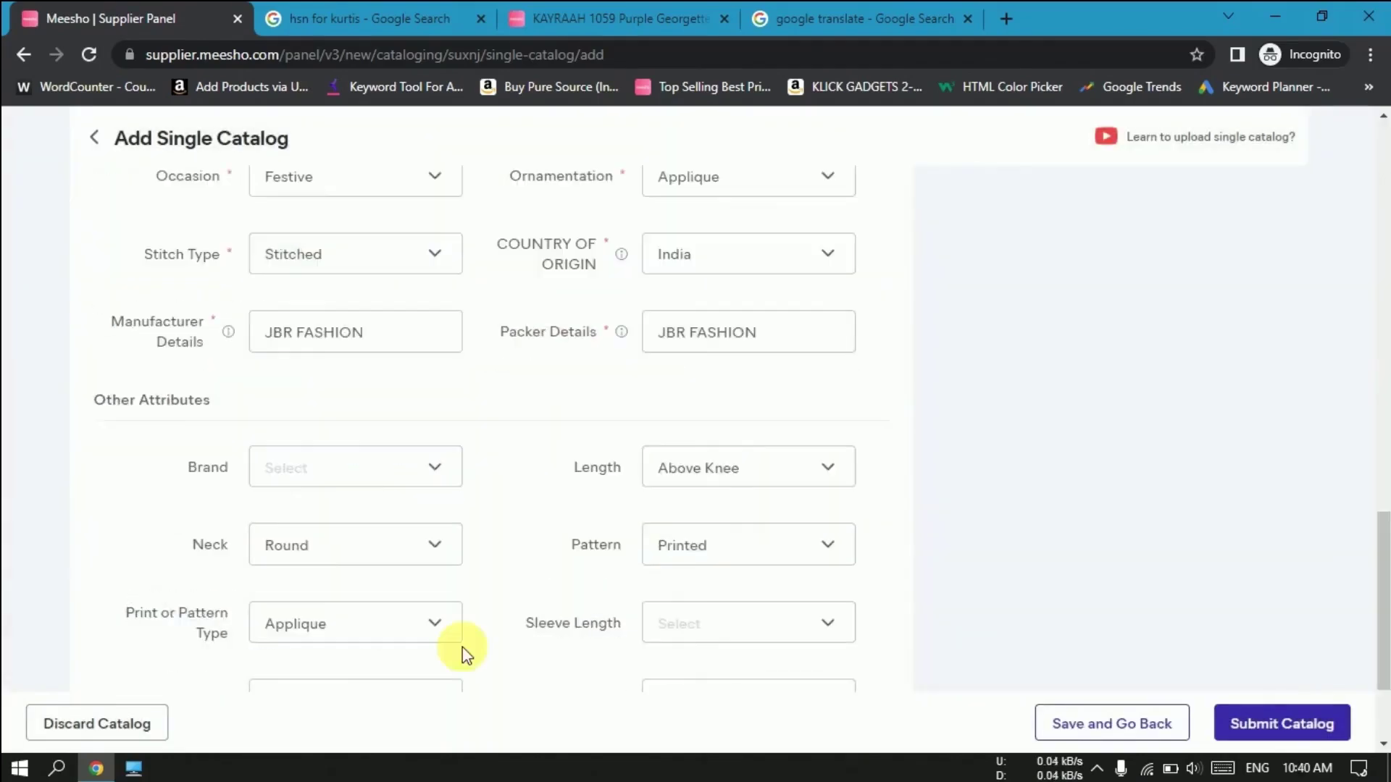